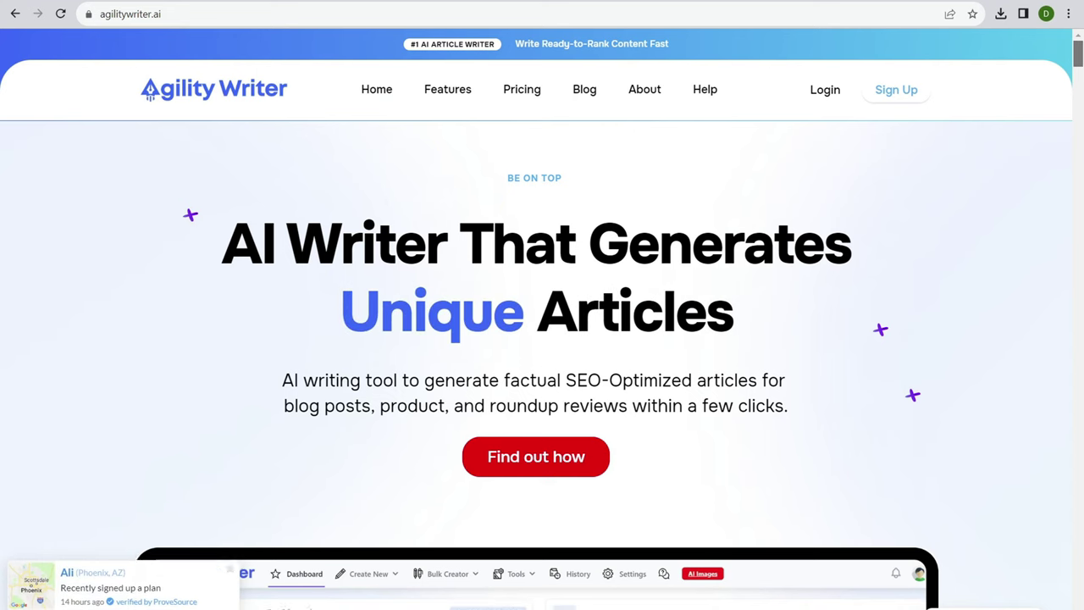
Scroll the Agility Writer homepage and open the Article History list of generated articles
scroll(543, 364, "down", 5)
scroll(542, 364, "down", 10)
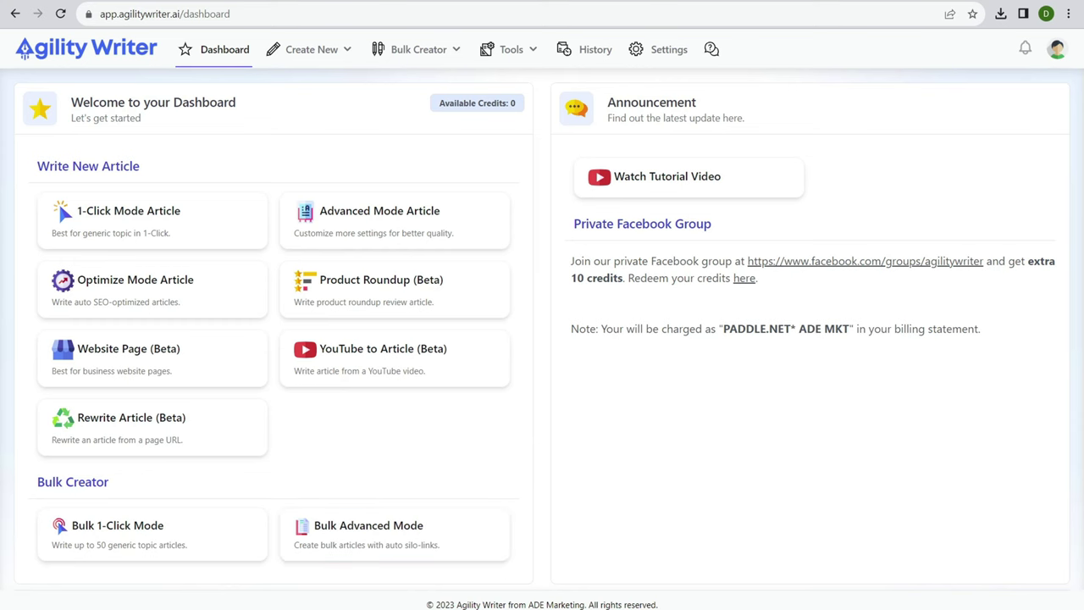
left_click(595, 49)
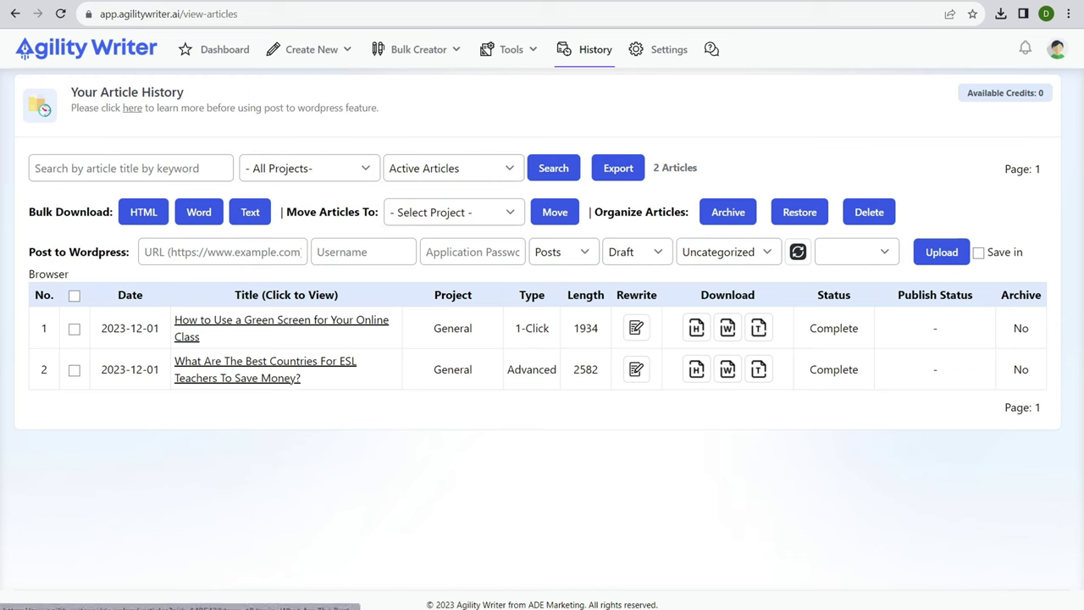
Download the ESL teachers savings article as HTML and open the downloaded file
left_click(265, 369)
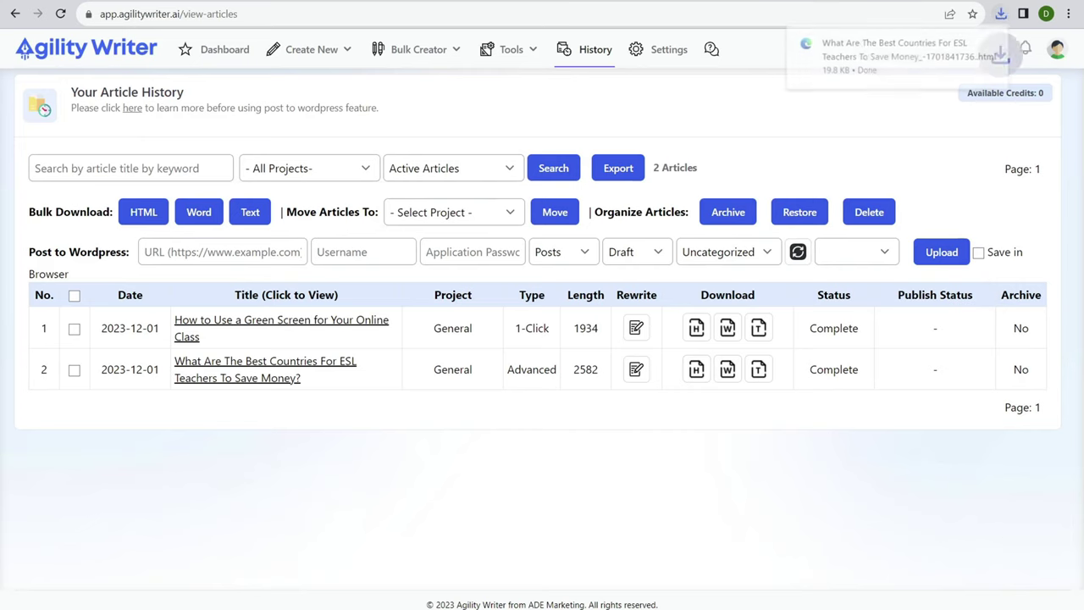
left_click(890, 49)
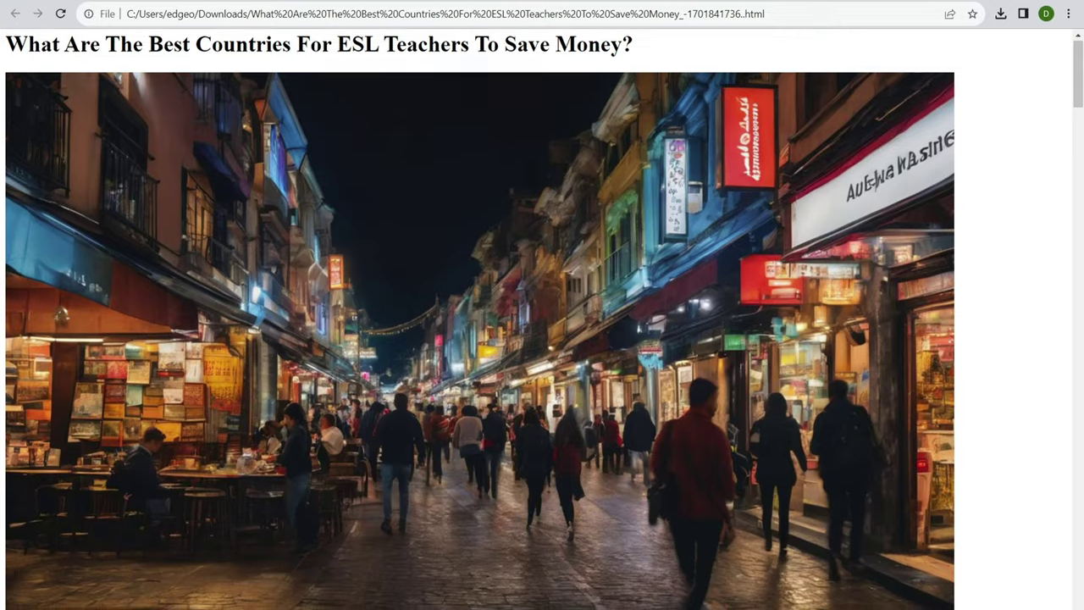
Highlight the ESL article's introduction paragraphs and the end of its last sentence to critique them
scroll(542, 339, "down", 2)
scroll(542, 339, "down", 4)
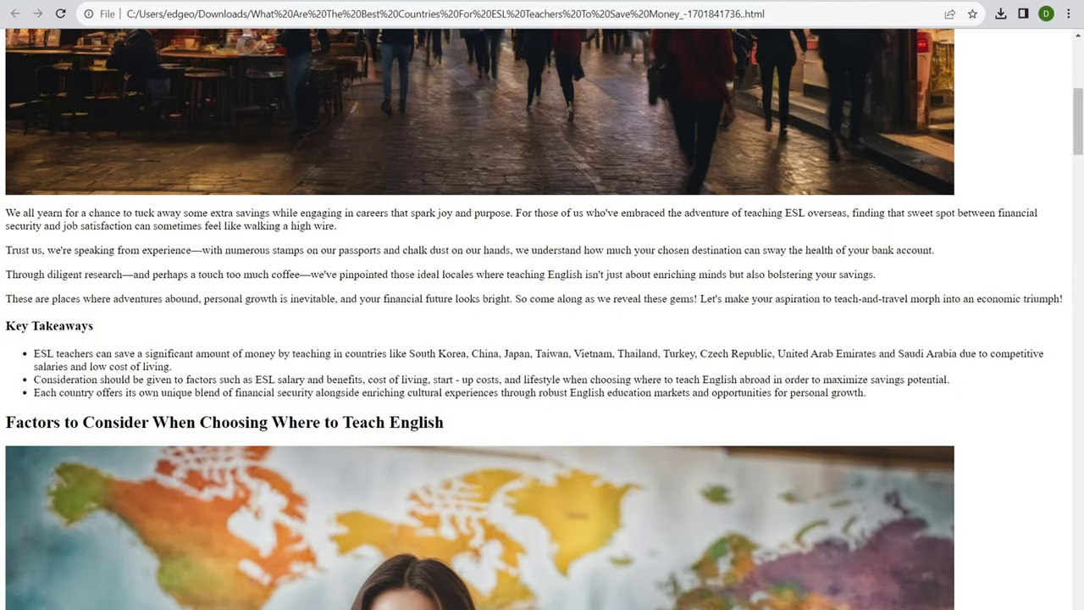
left_click_drag(134, 212, 509, 299)
left_click(508, 299)
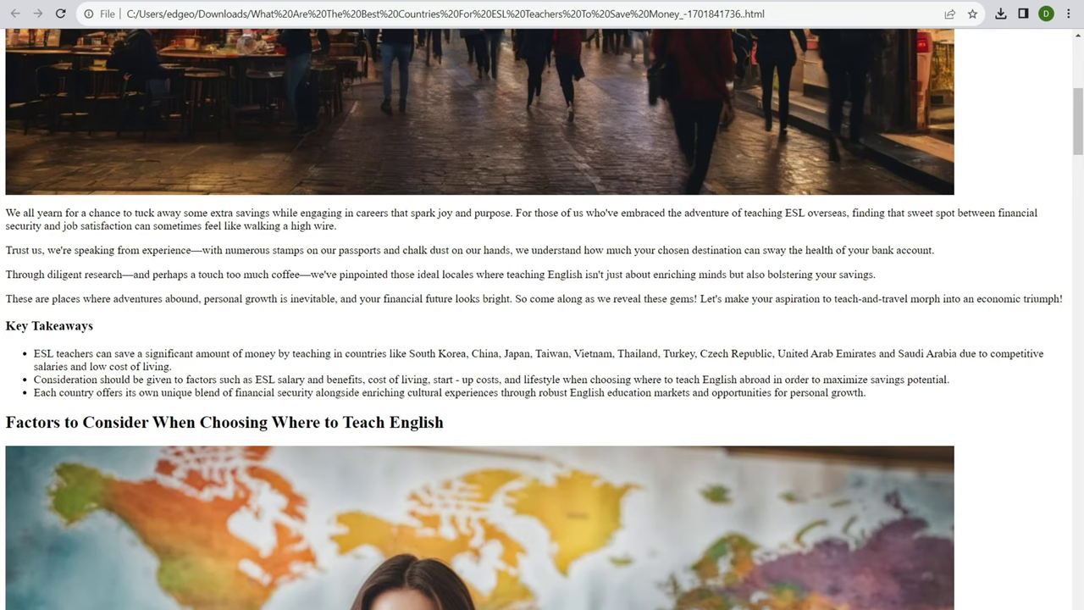
left_click_drag(959, 260, 1083, 260)
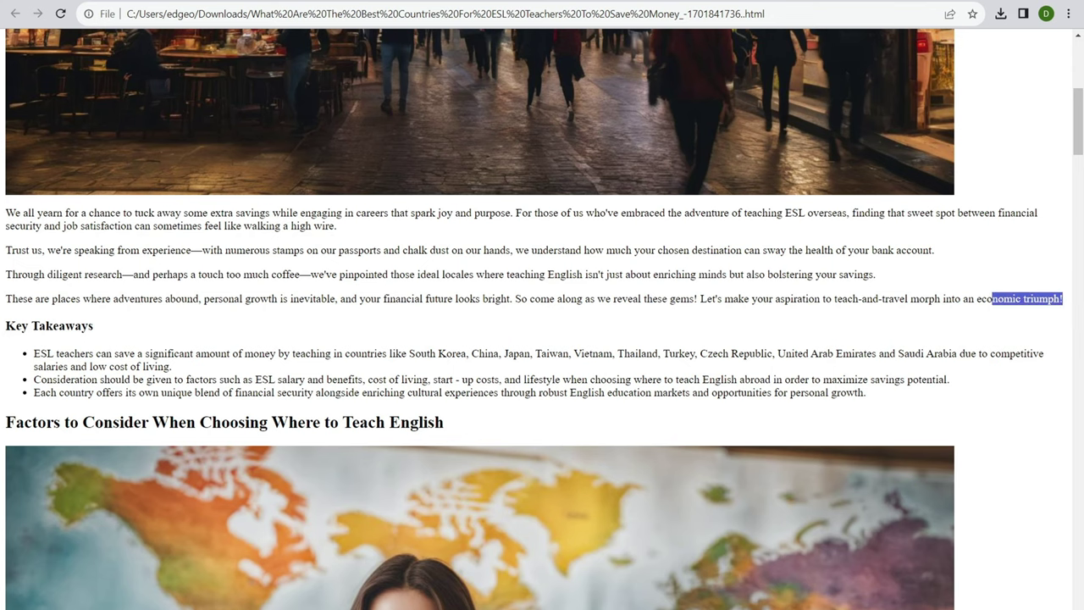
Highlight the salary and benefits and Lifestyle headings, then the three South Korea paragraphs
scroll(542, 319, "down", 9)
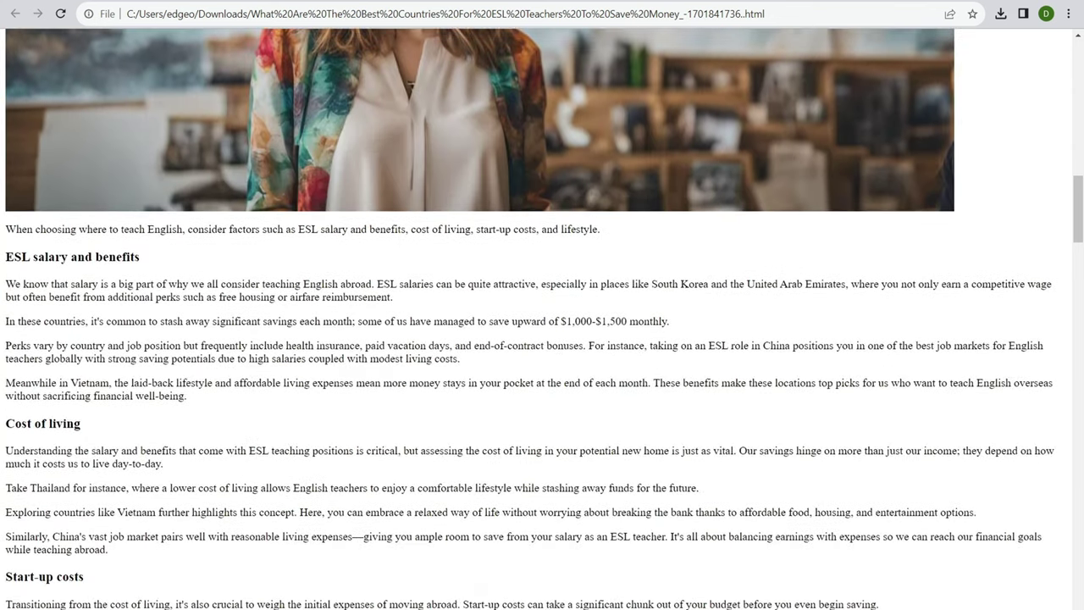
left_click_drag(33, 257, 140, 257)
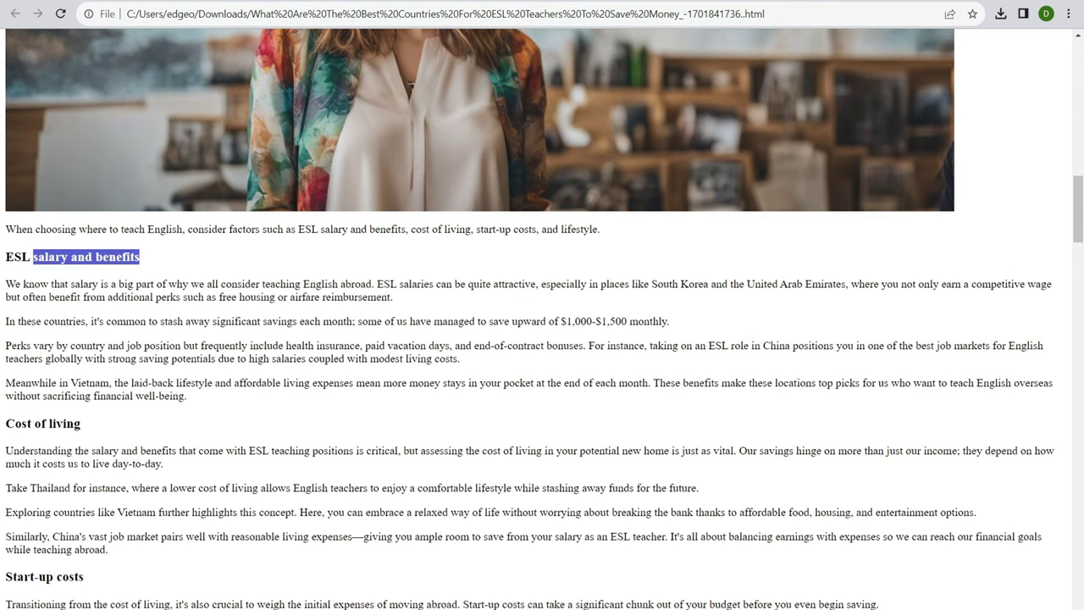
left_click_drag(33, 424, 81, 423)
scroll(542, 319, "down", 4)
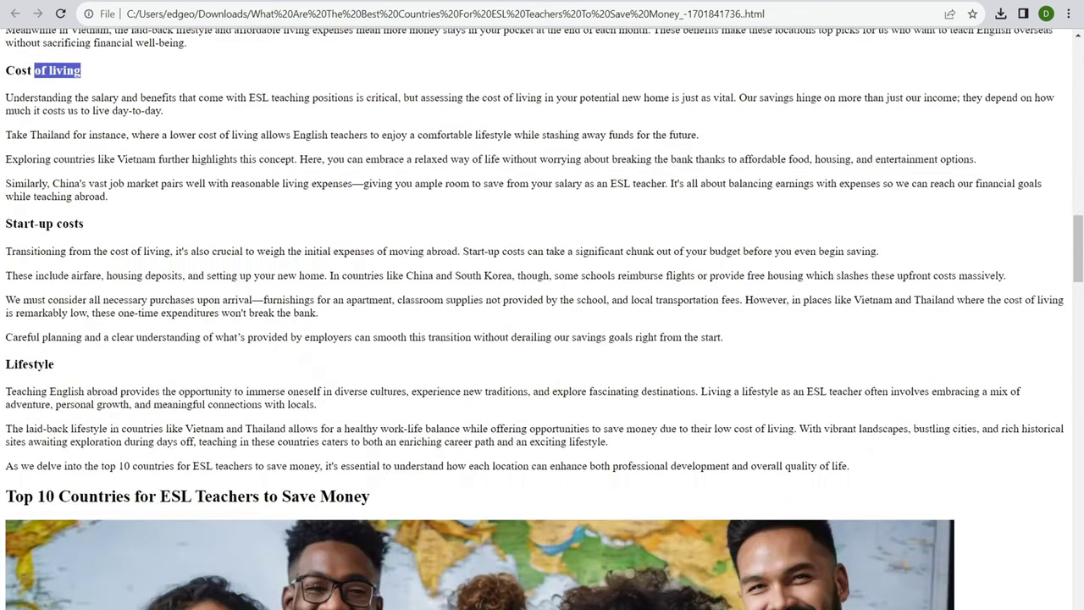
left_click_drag(22, 364, 54, 364)
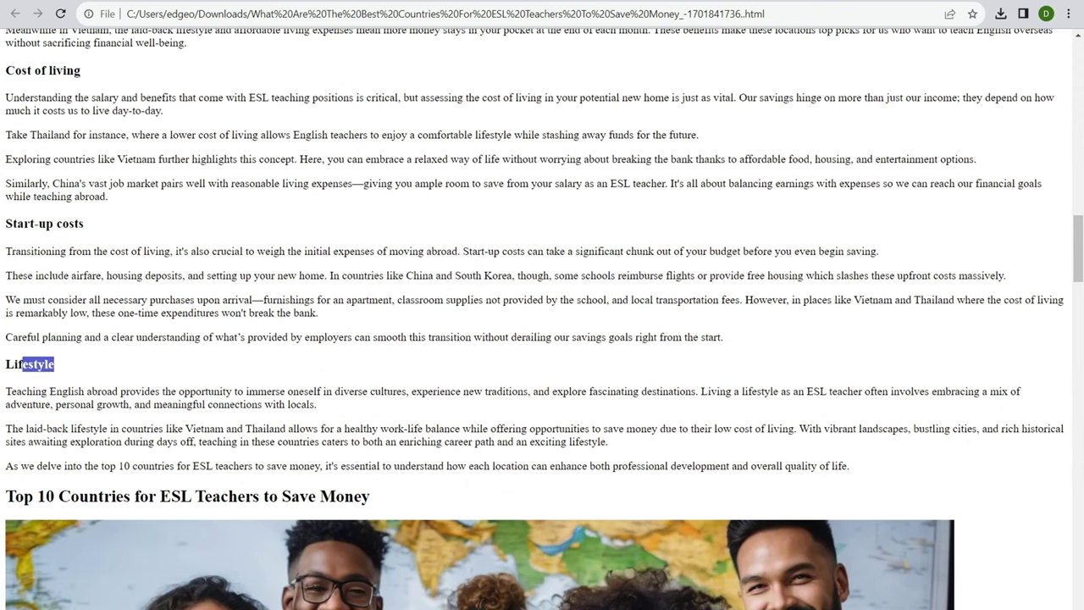
scroll(542, 319, "down", 12)
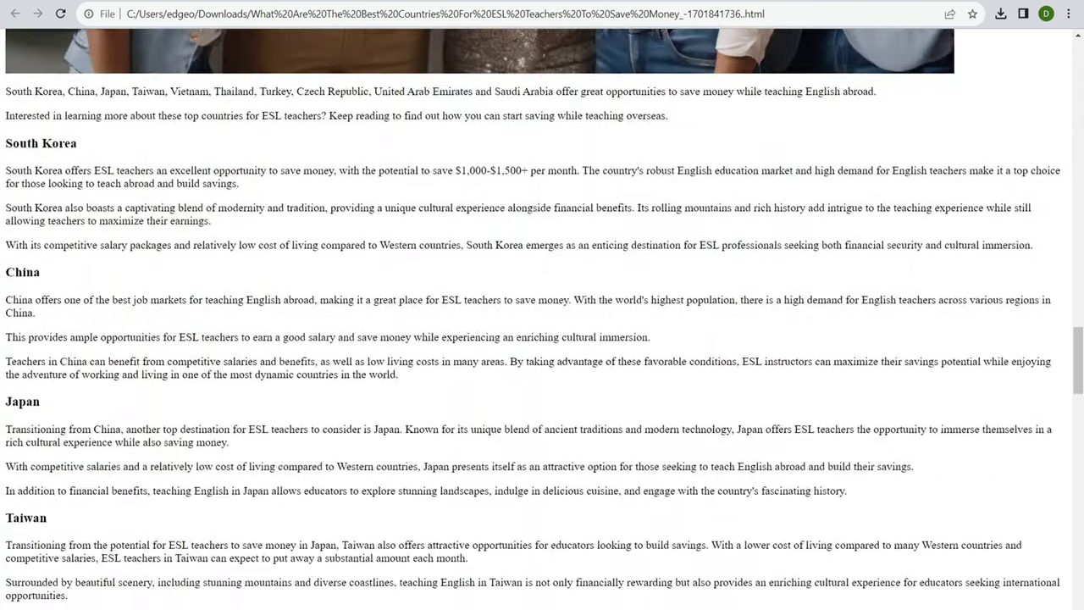
left_click_drag(169, 170, 1033, 245)
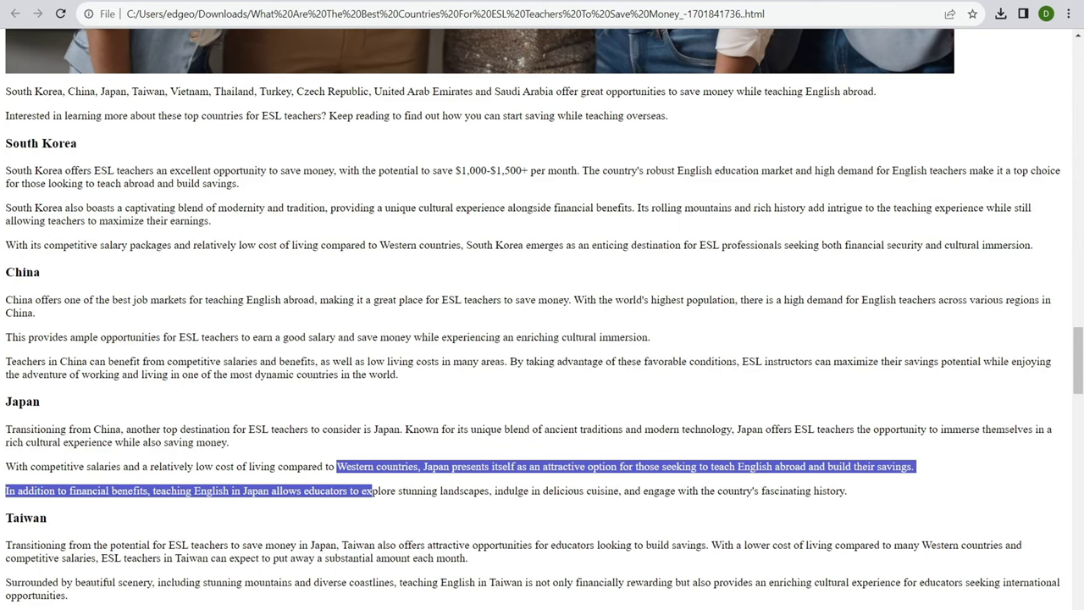
Highlight the Thailand paragraphs, then the United Arab Emirates heading and section body
scroll(542, 318, "down", 6)
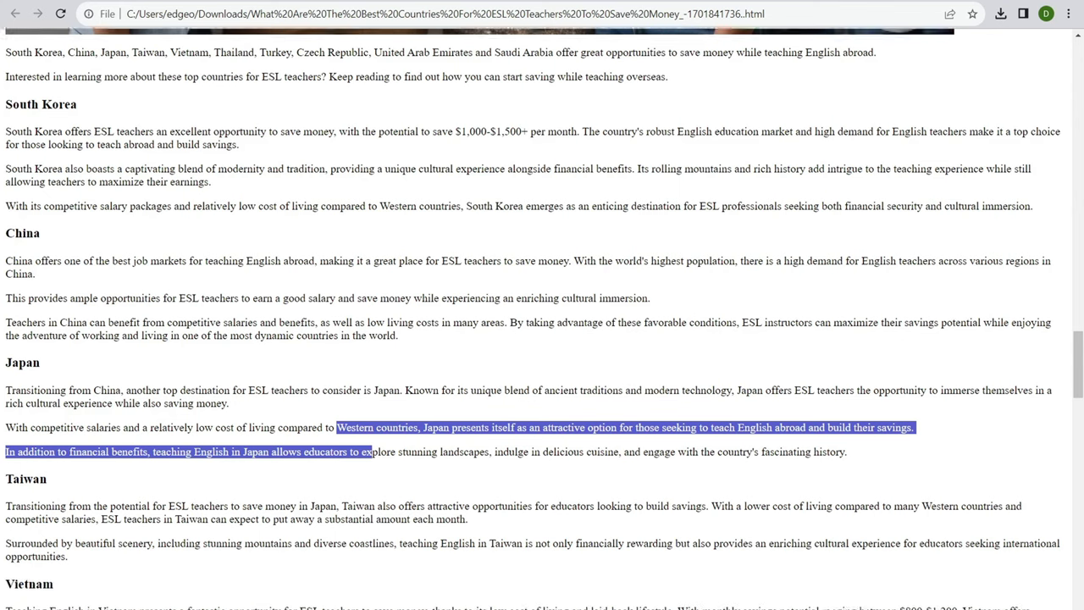
left_click_drag(78, 272, 350, 360)
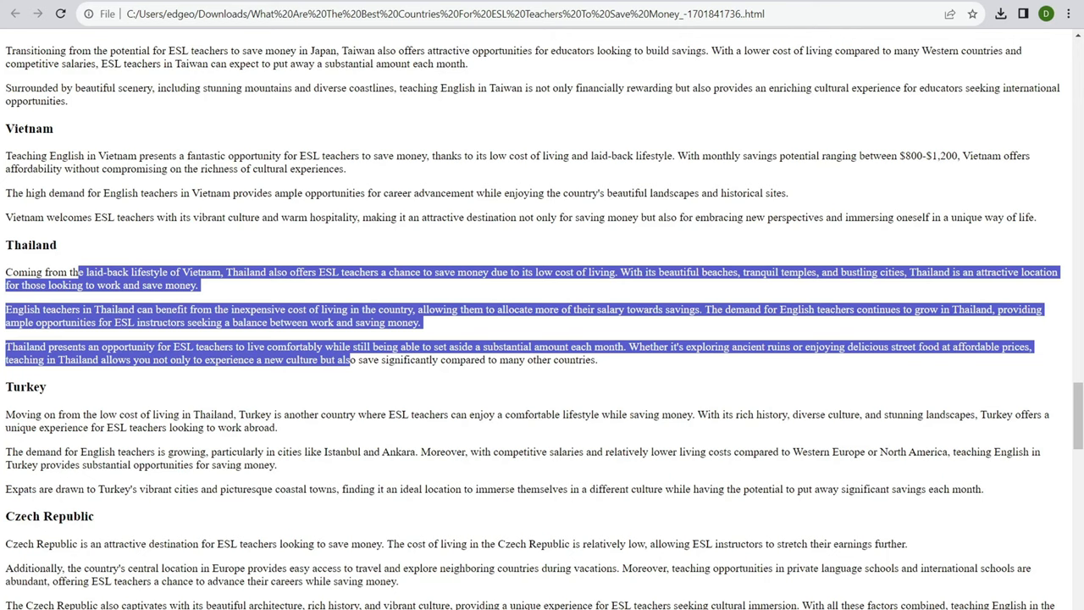
scroll(542, 319, "down", 4)
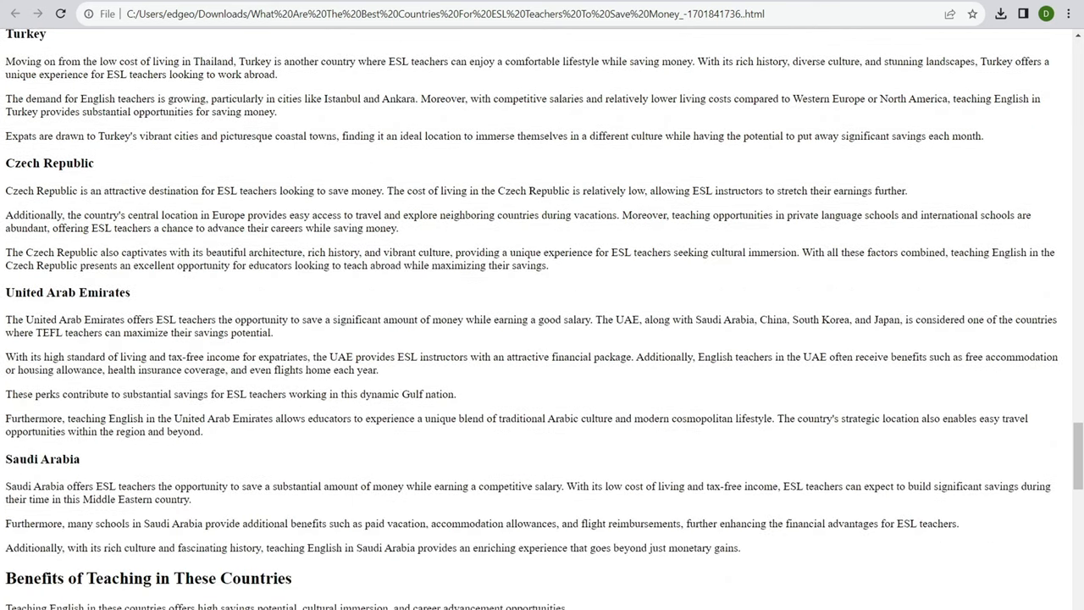
double_click(105, 292)
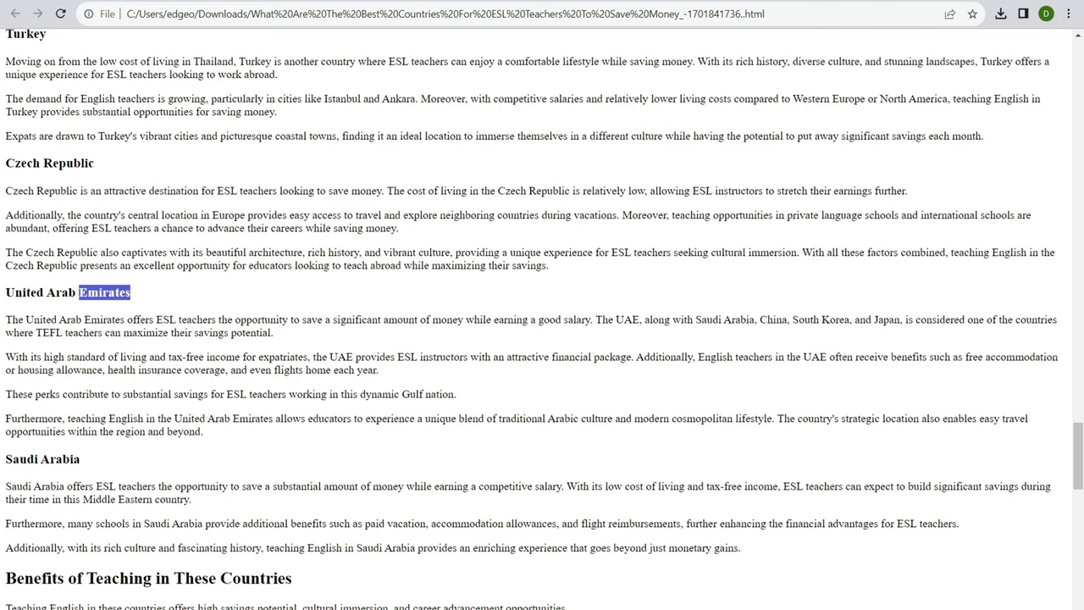
left_click_drag(150, 320, 203, 432)
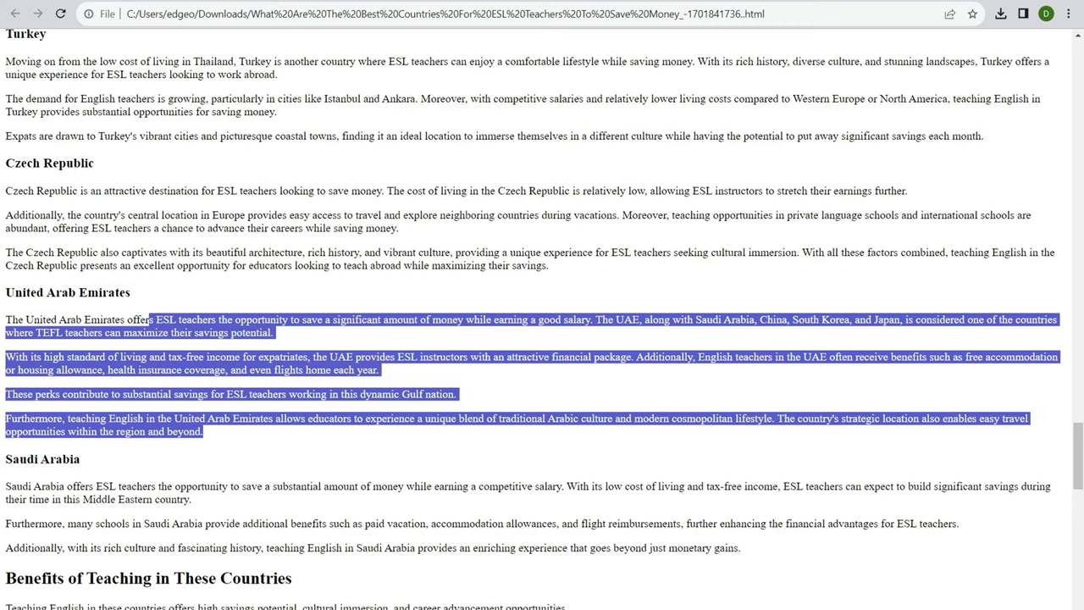
Re-mark an earlier passage, then continue past Saudi Arabia toward the Benefits section
scroll(542, 319, "up", 1)
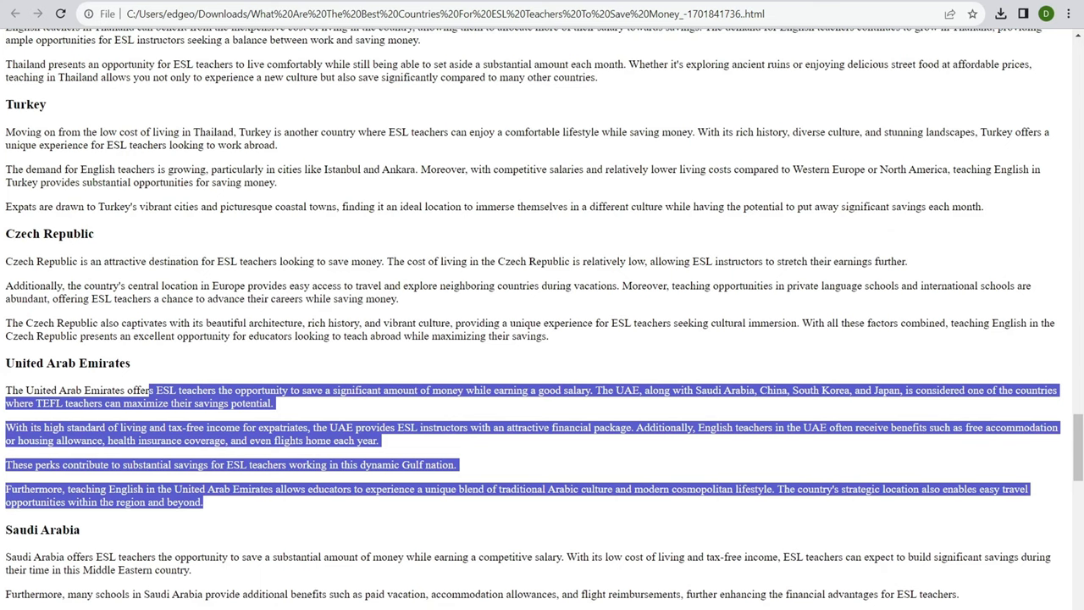
scroll(542, 319, "up", 5)
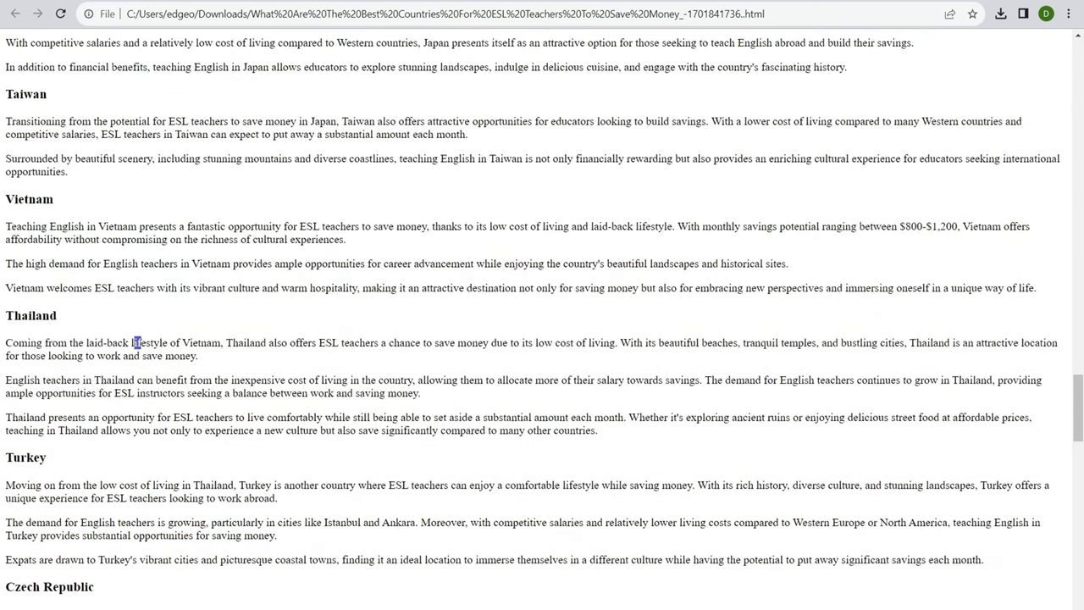
left_click_drag(132, 343, 305, 416)
scroll(305, 417, "down", 7)
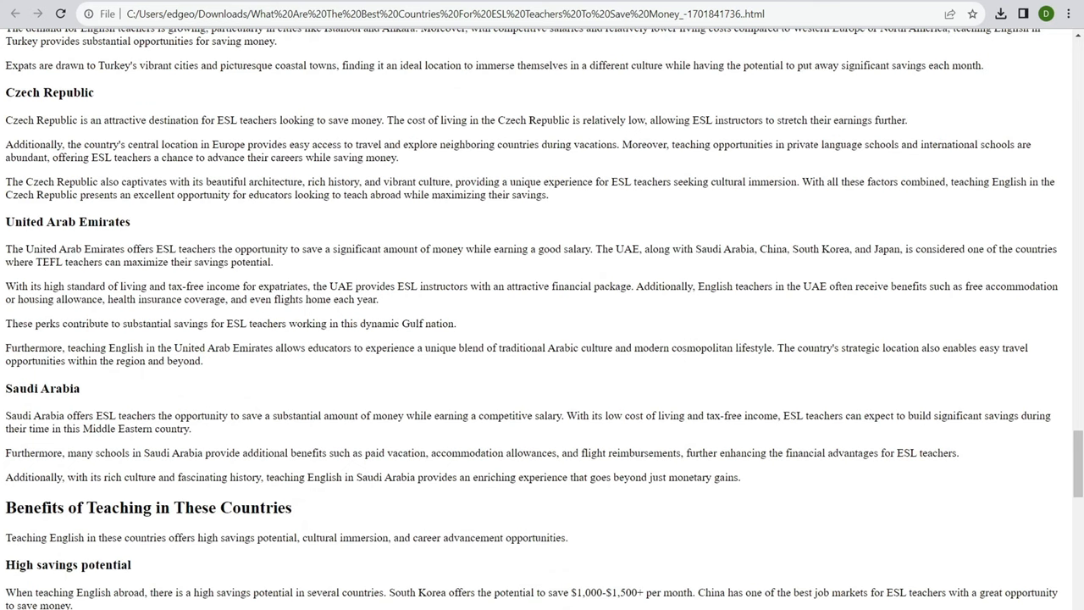
scroll(1078, 464, "down", 2)
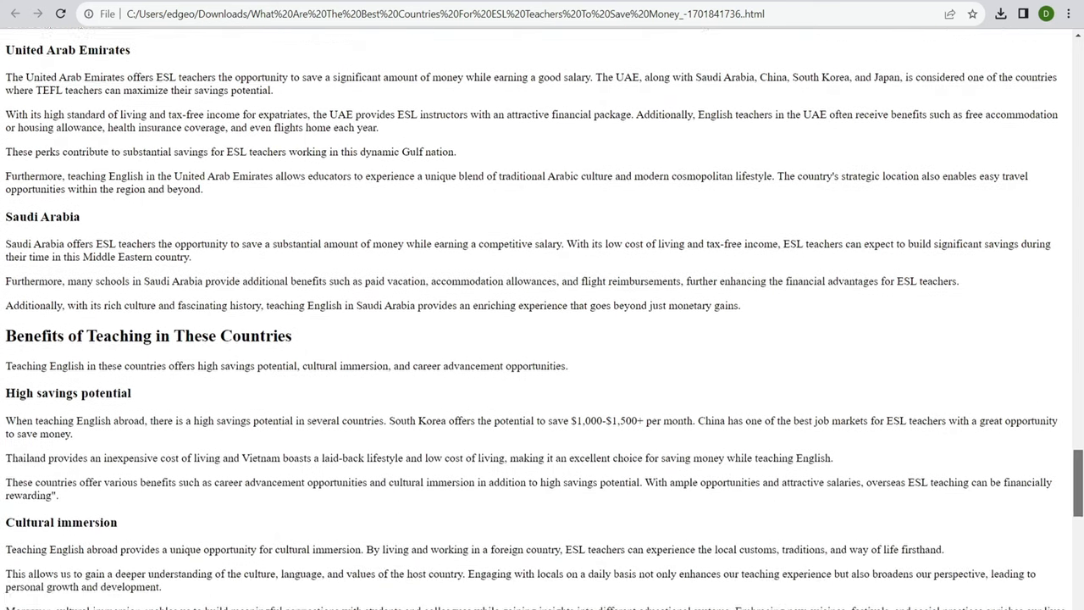
Scroll through the ESL article's conclusion toward the end of the text
scroll(542, 318, "down", 1)
scroll(542, 319, "down", 3)
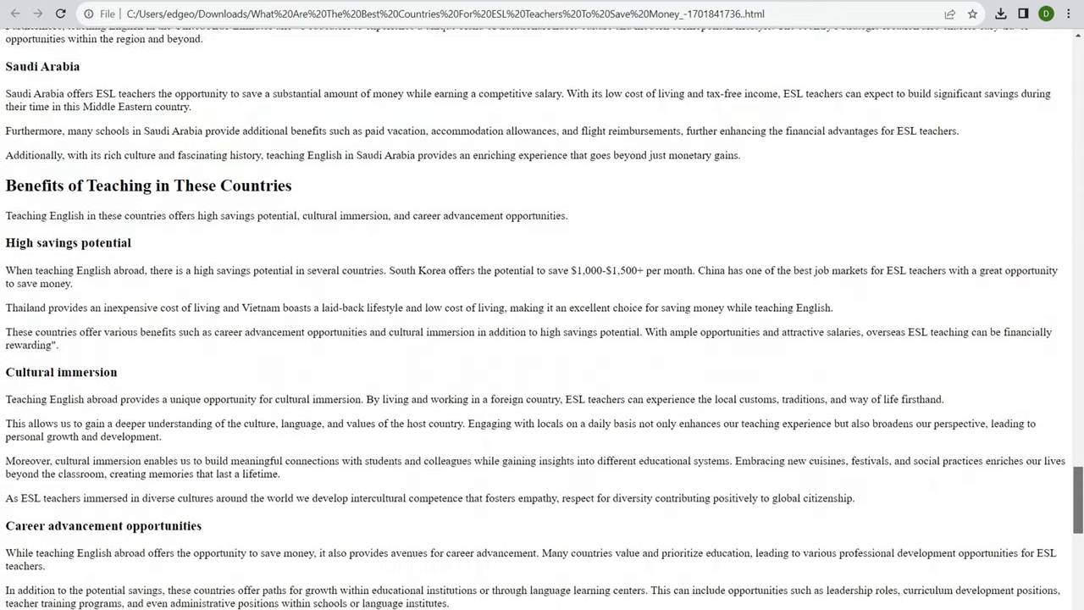
scroll(542, 319, "down", 3)
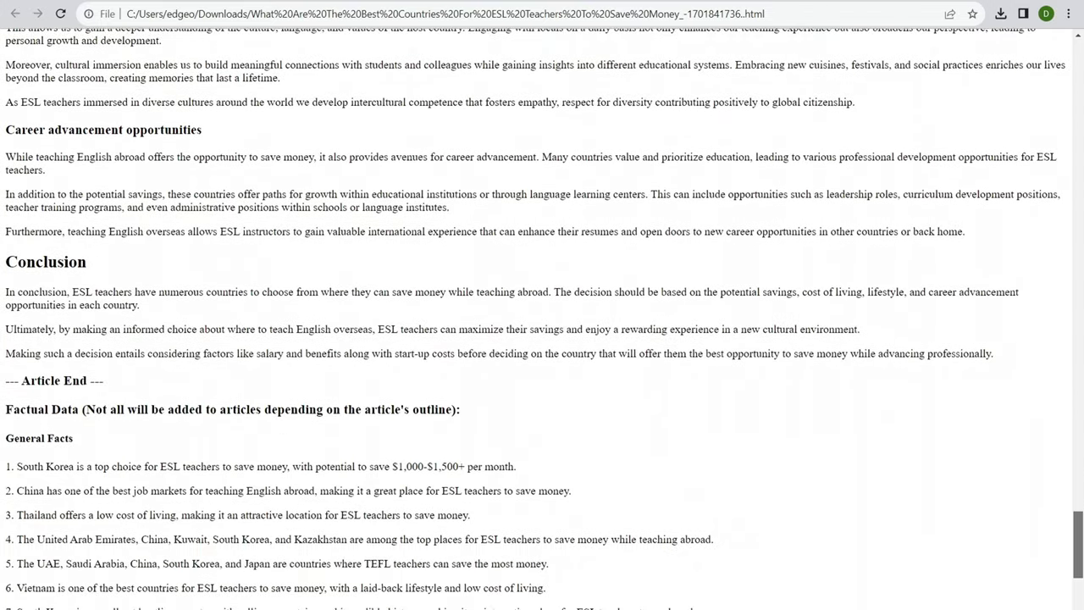
scroll(542, 319, "up", 5)
scroll(542, 319, "down", 4)
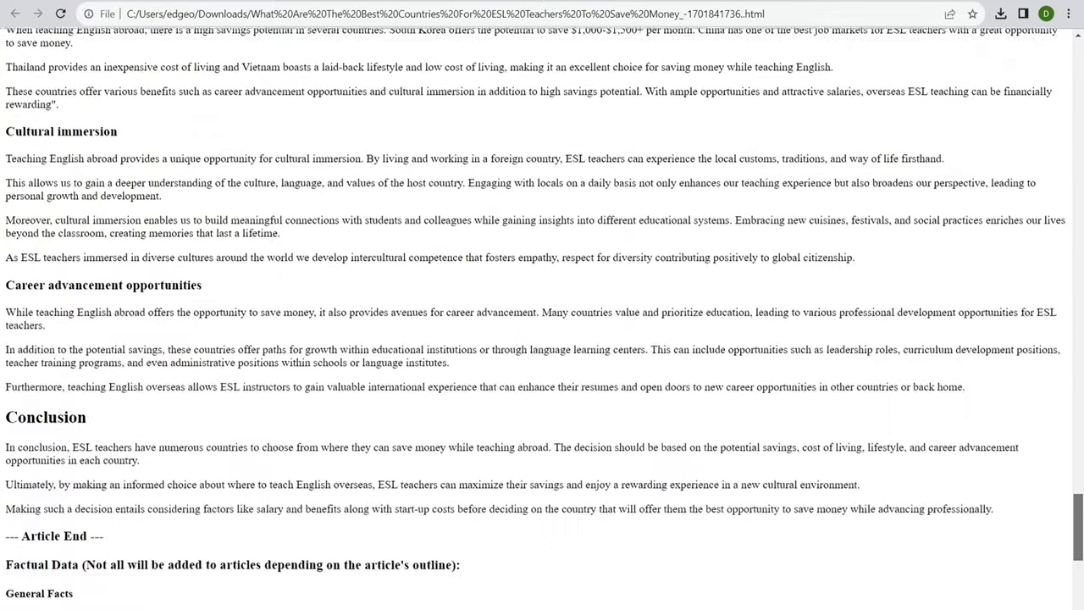
scroll(542, 318, "down", 1)
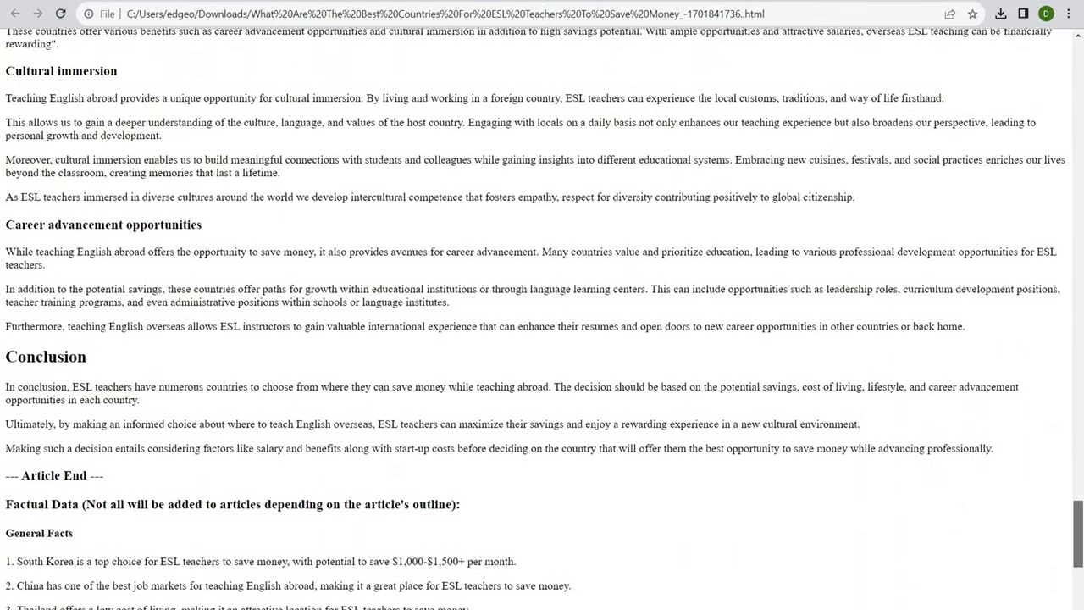
scroll(542, 319, "up", 5)
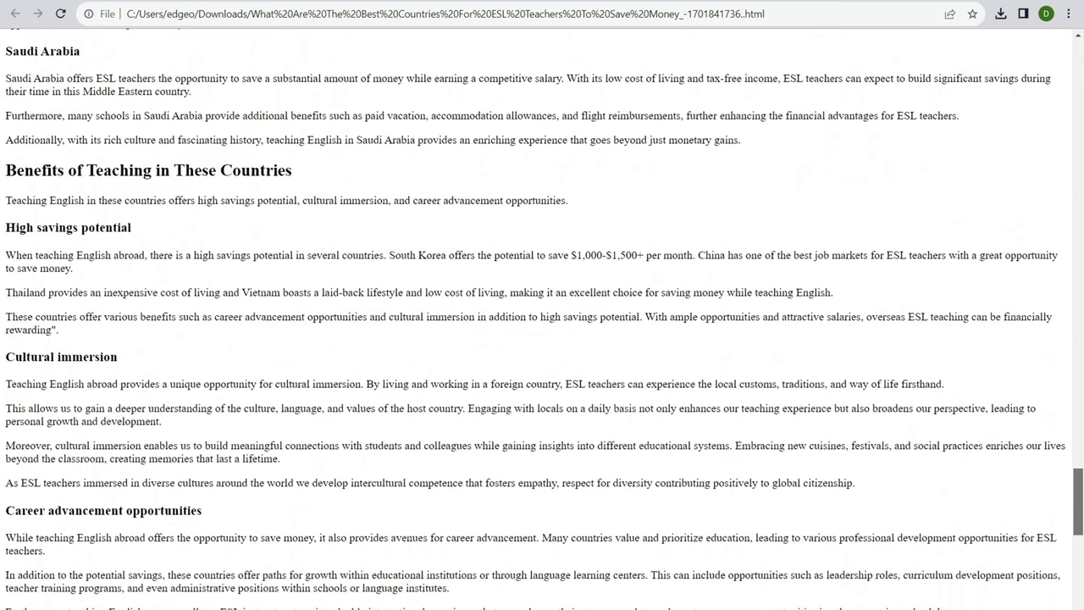
scroll(542, 318, "down", 7)
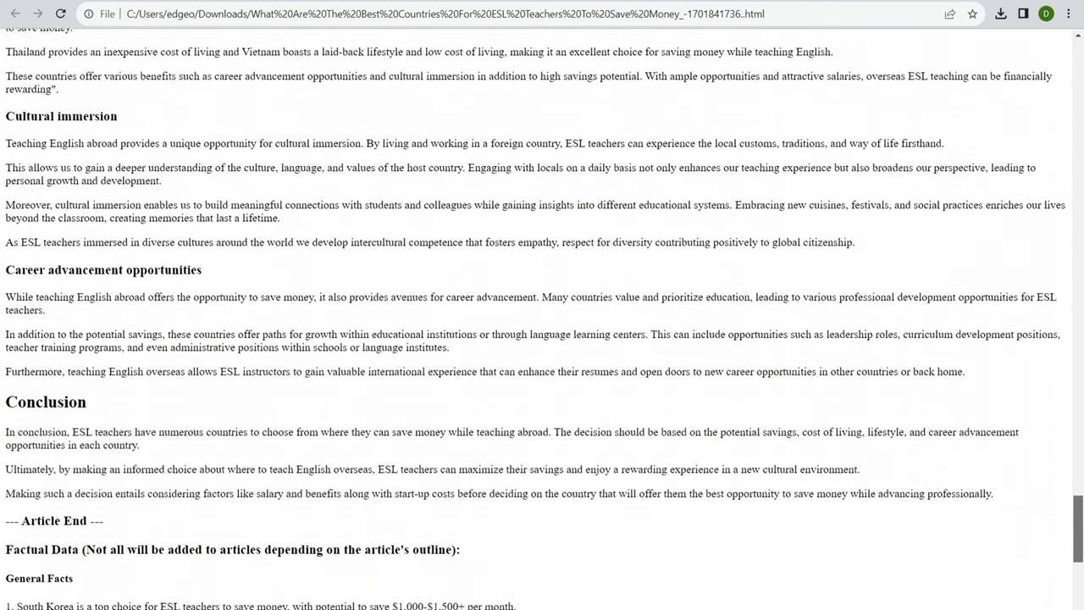
scroll(542, 318, "down", 3)
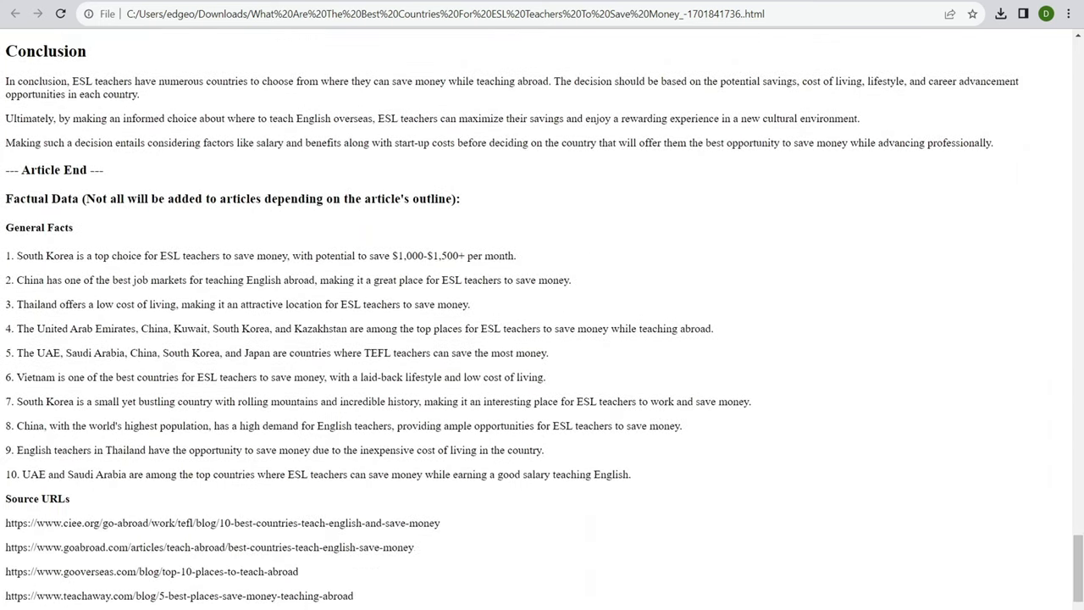
Highlight the Factual Data list of general facts and the source URLs below it
left_click_drag(59, 198, 245, 450)
scroll(246, 450, "down", 1)
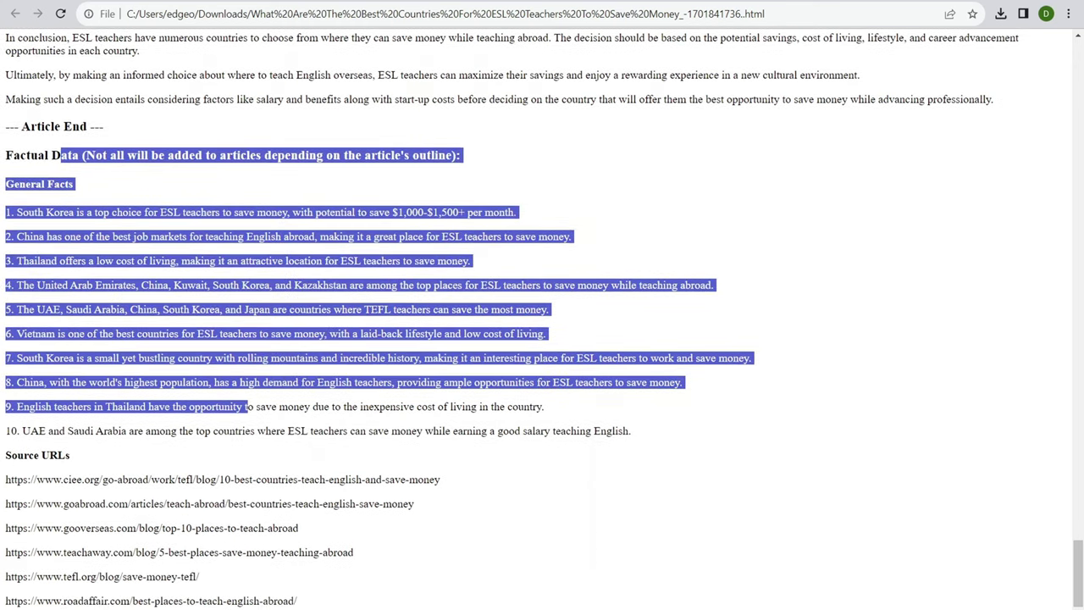
left_click_drag(117, 479, 299, 600)
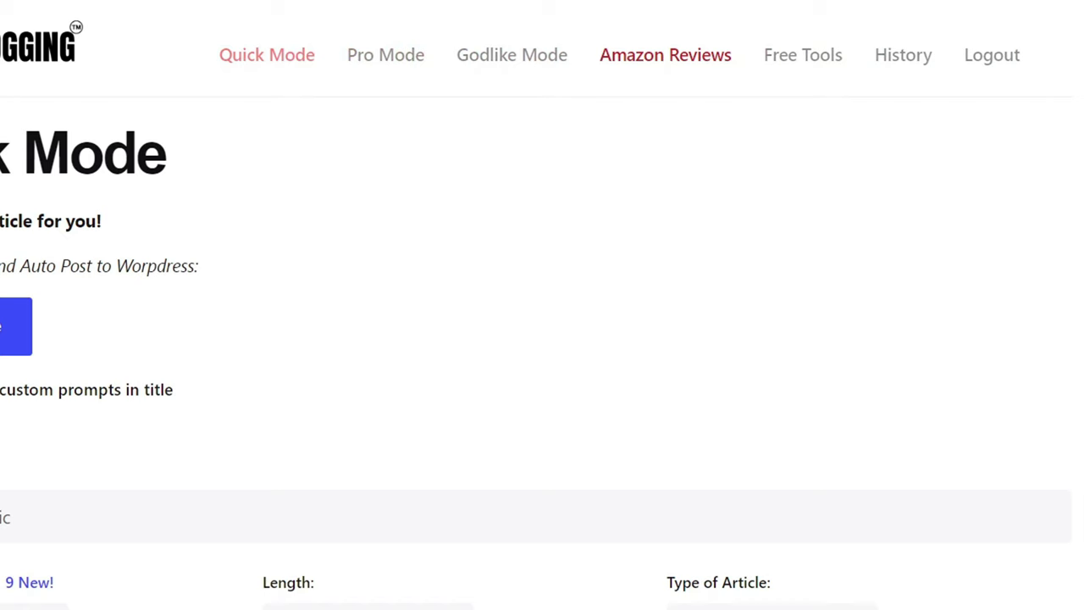
Open Pro Mode, tick Add AI Image, then switch to the Godlike Mode generator
left_click(385, 55)
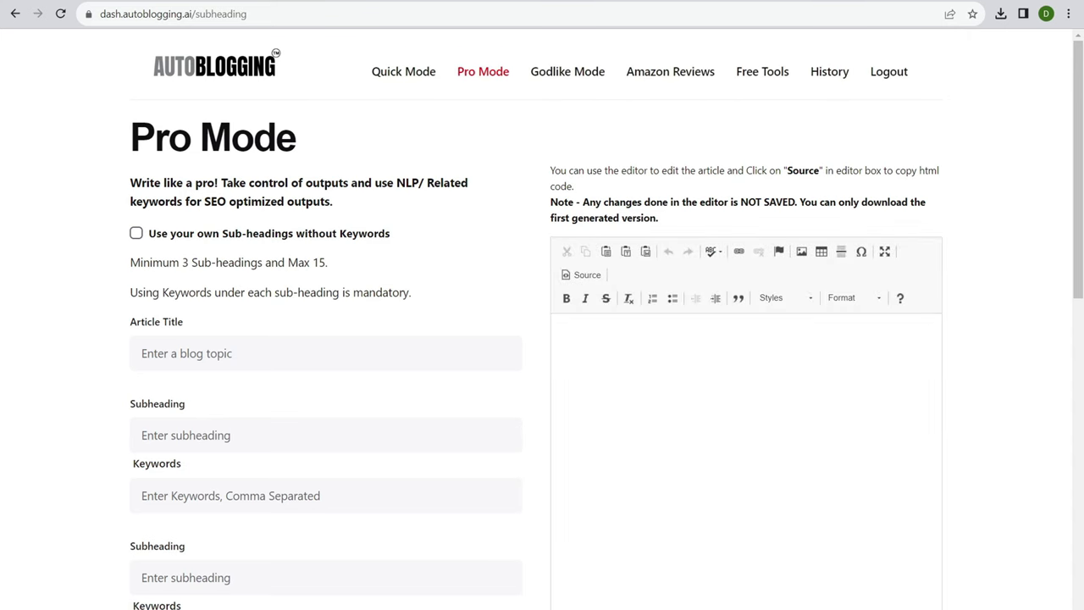
scroll(542, 339, "down", 5)
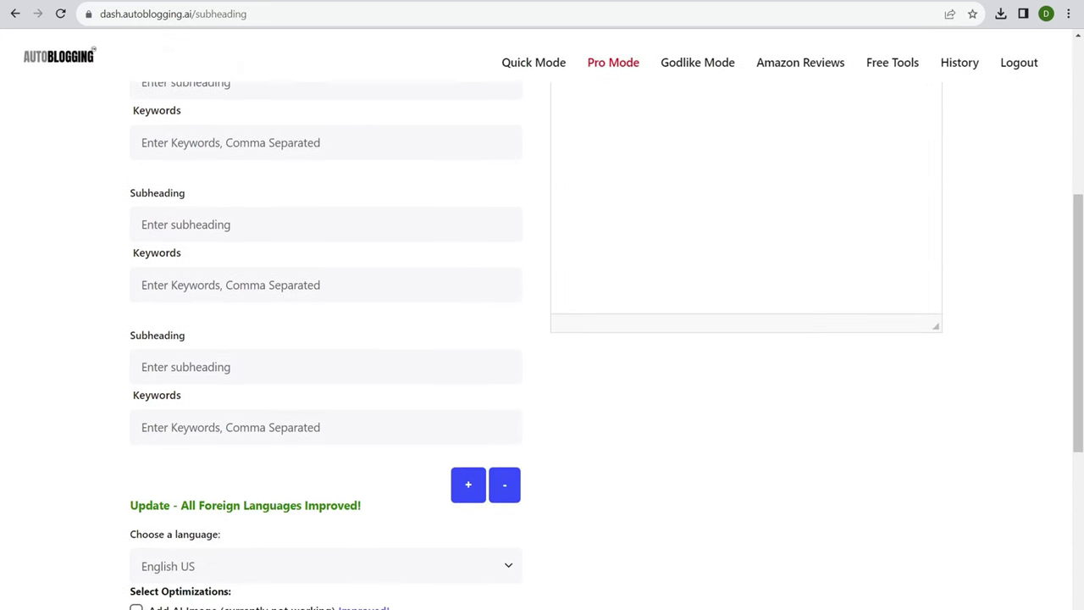
scroll(542, 339, "down", 2)
scroll(542, 339, "down", 2)
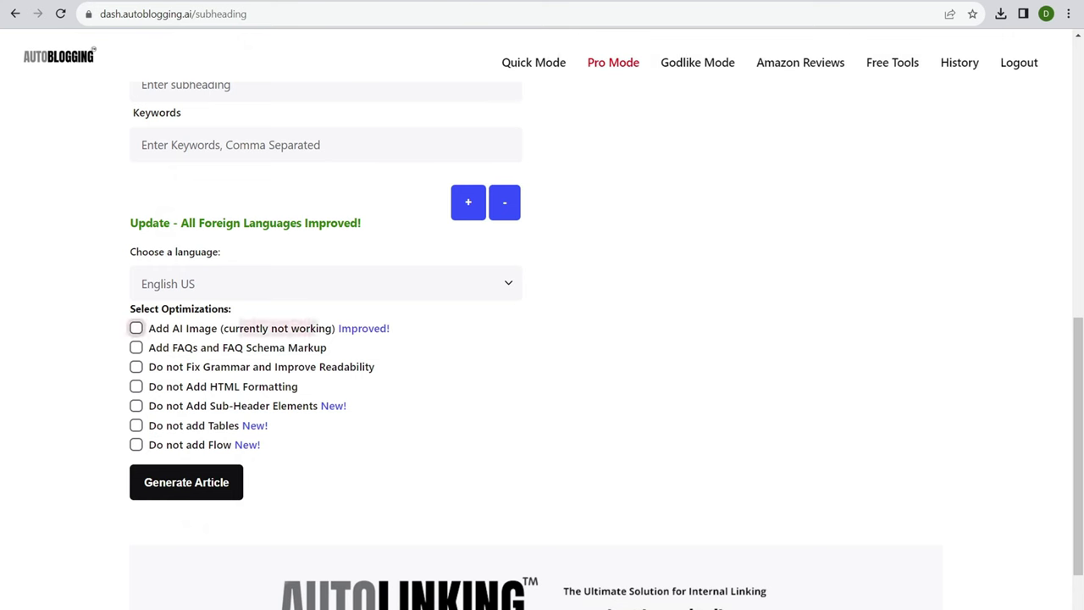
left_click(137, 328)
left_click(187, 482)
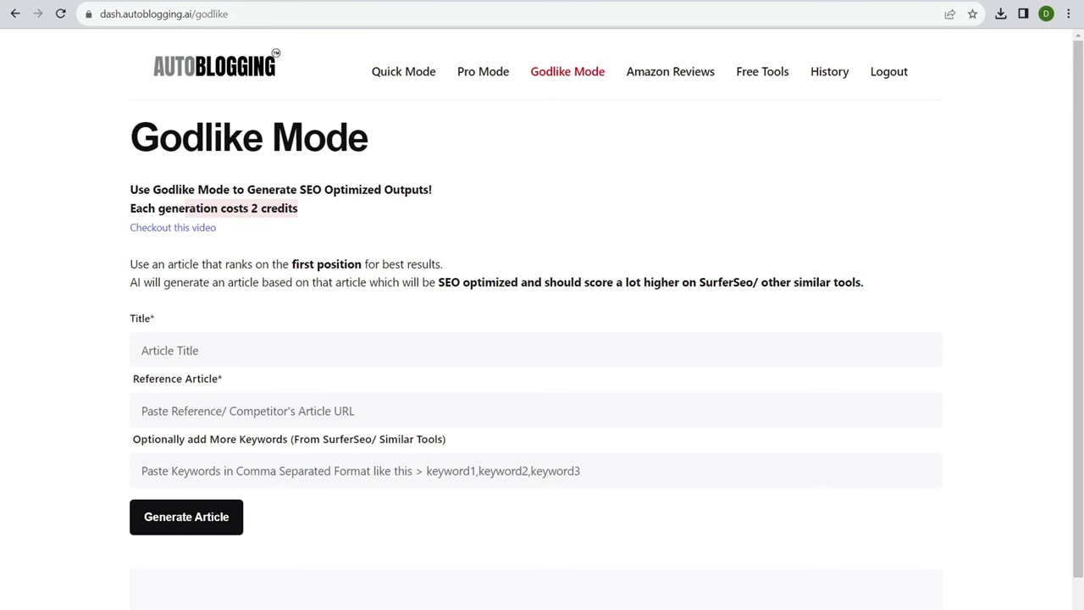
Browse the Amazon Reviews writer page, return to Quick Mode and open Bulk Generate
scroll(542, 322, "down", 1)
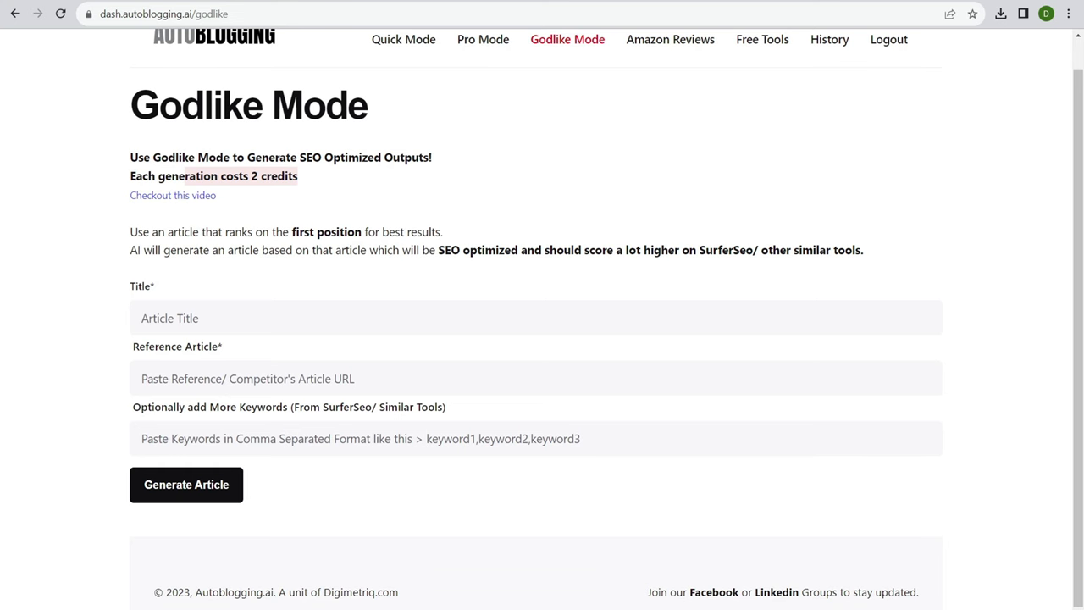
left_click(670, 39)
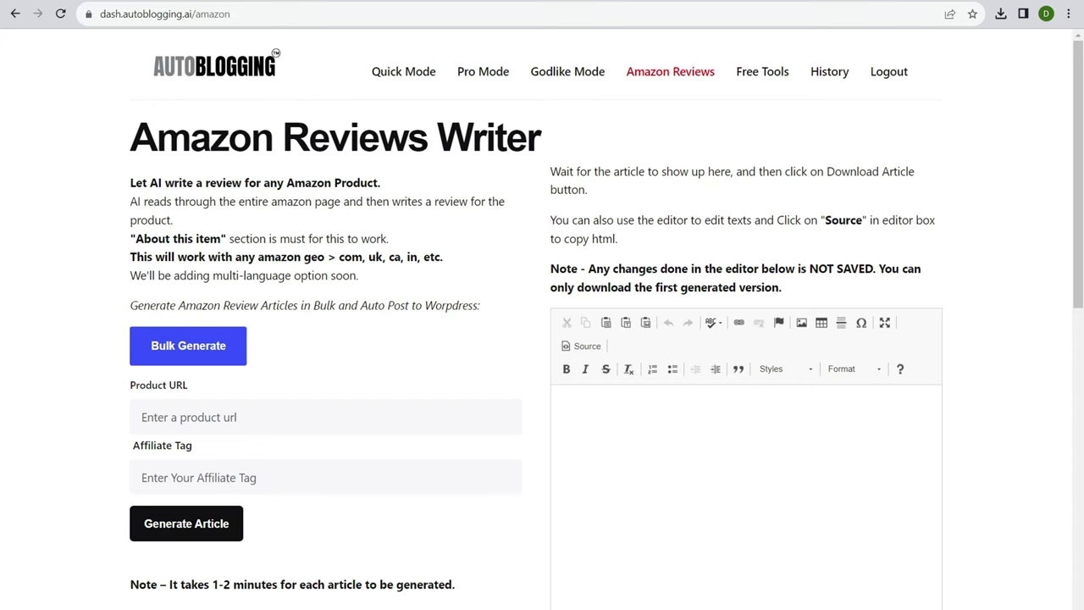
scroll(542, 339, "down", 4)
scroll(543, 339, "up", 2)
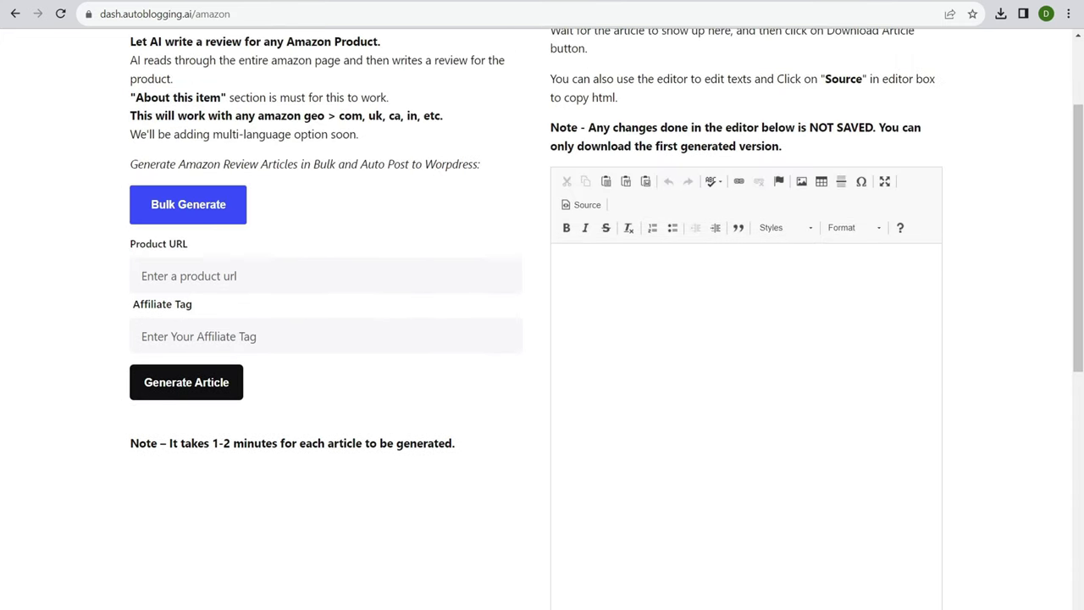
scroll(542, 338, "up", 2)
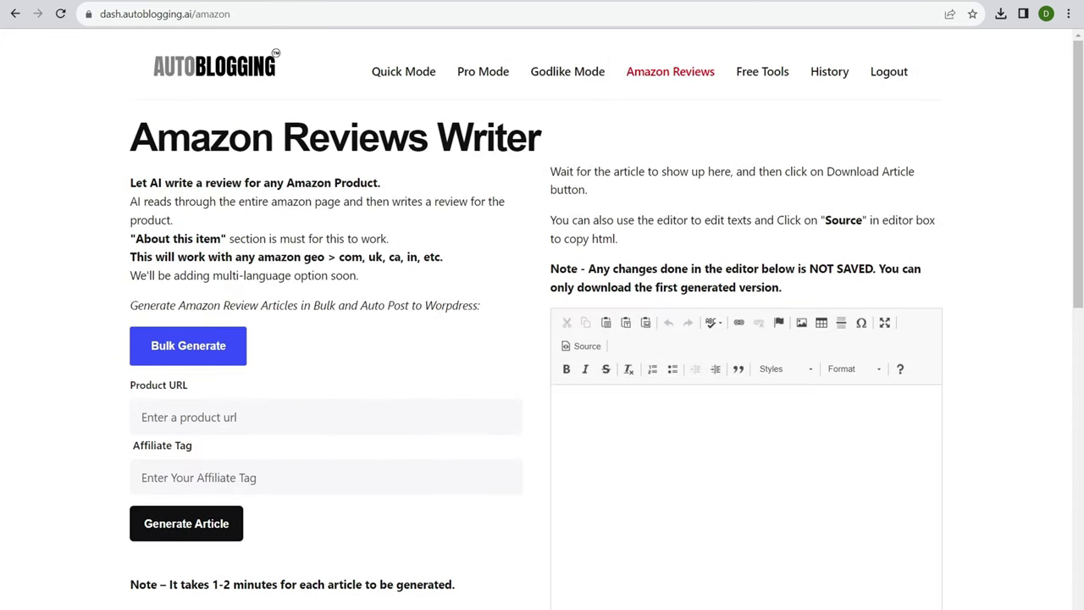
left_click(214, 64)
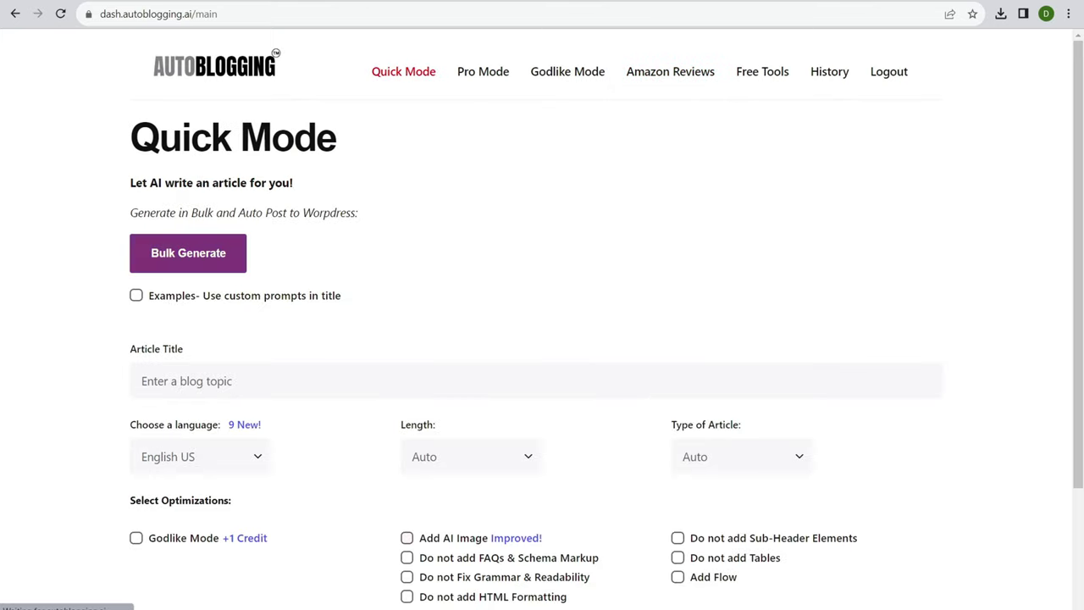
left_click(188, 252)
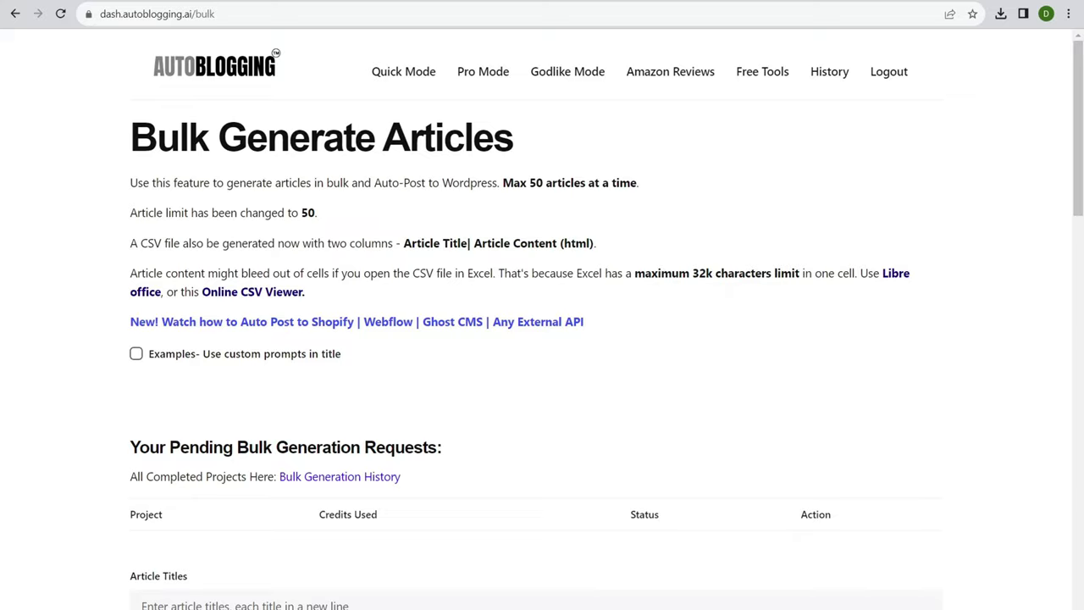
Review the Bulk Generate form, toggling Auto post to WordPress off and back on
scroll(542, 338, "down", 2)
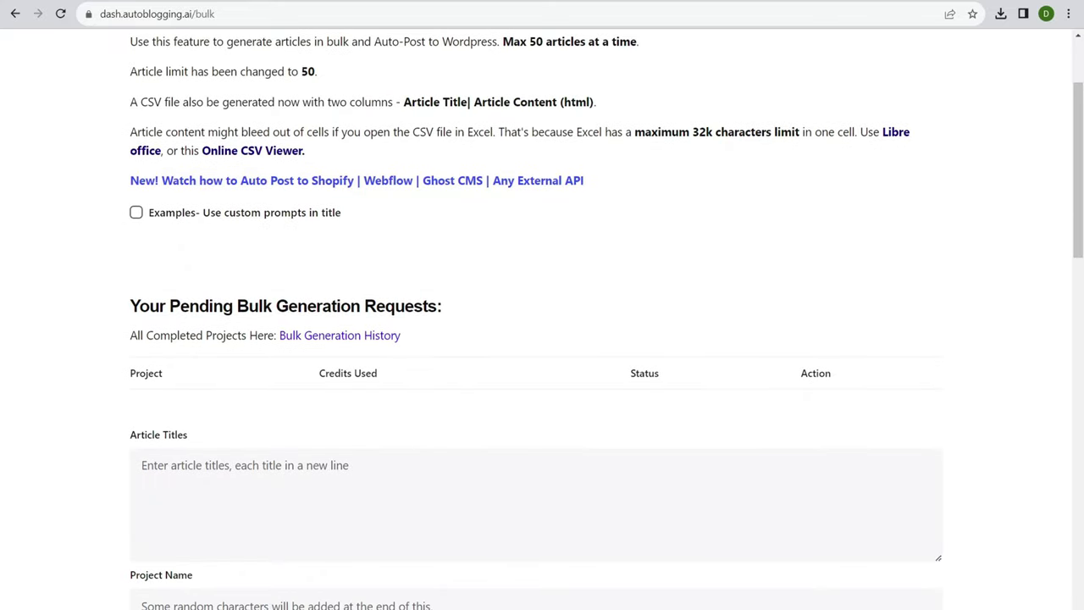
scroll(542, 339, "down", 8)
scroll(542, 339, "up", 3)
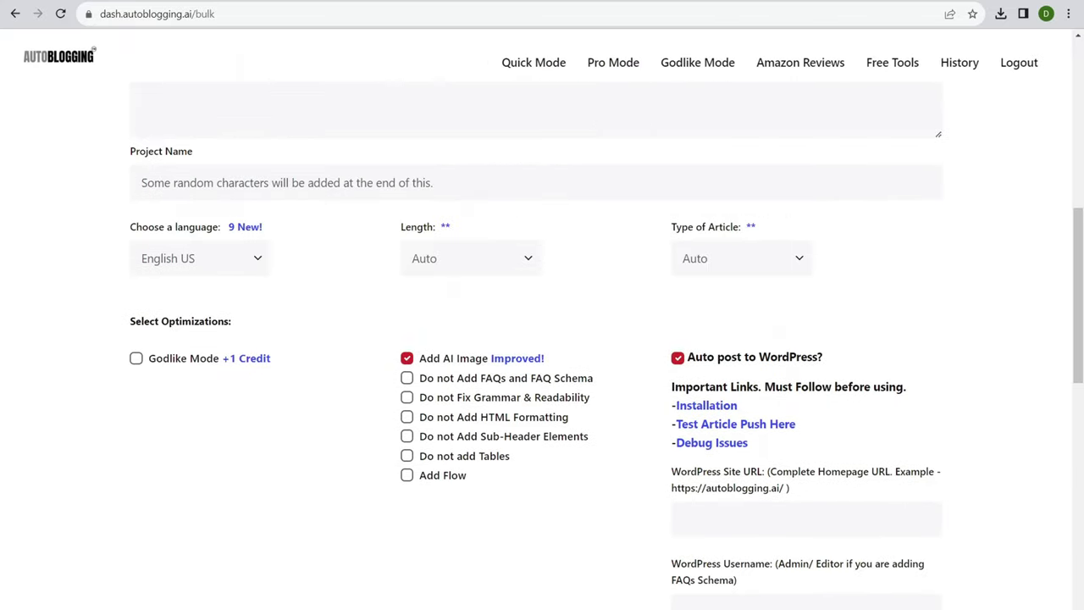
left_click(678, 357)
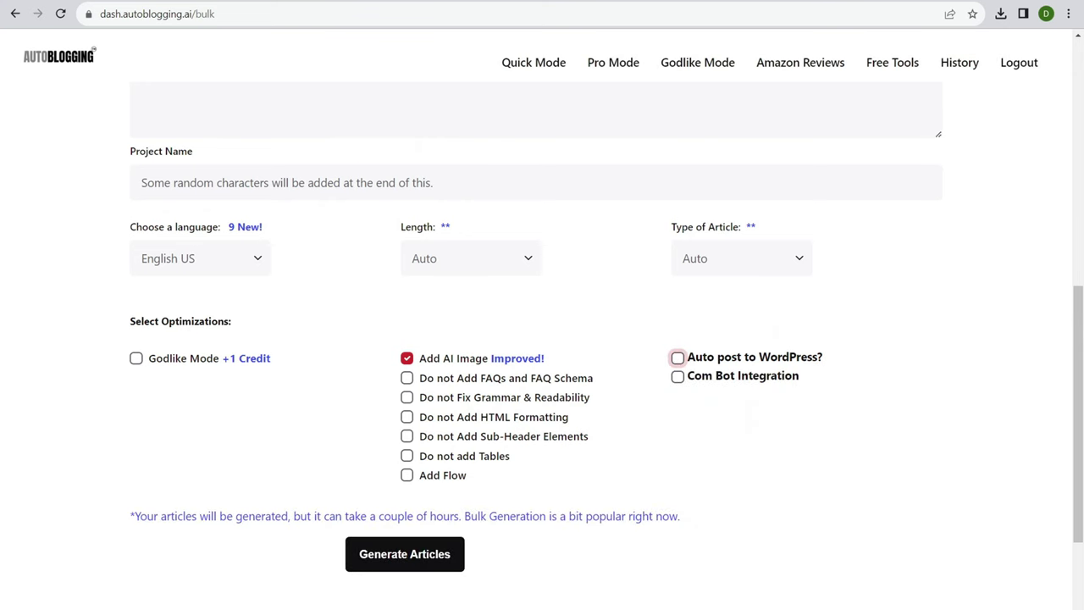
key("space")
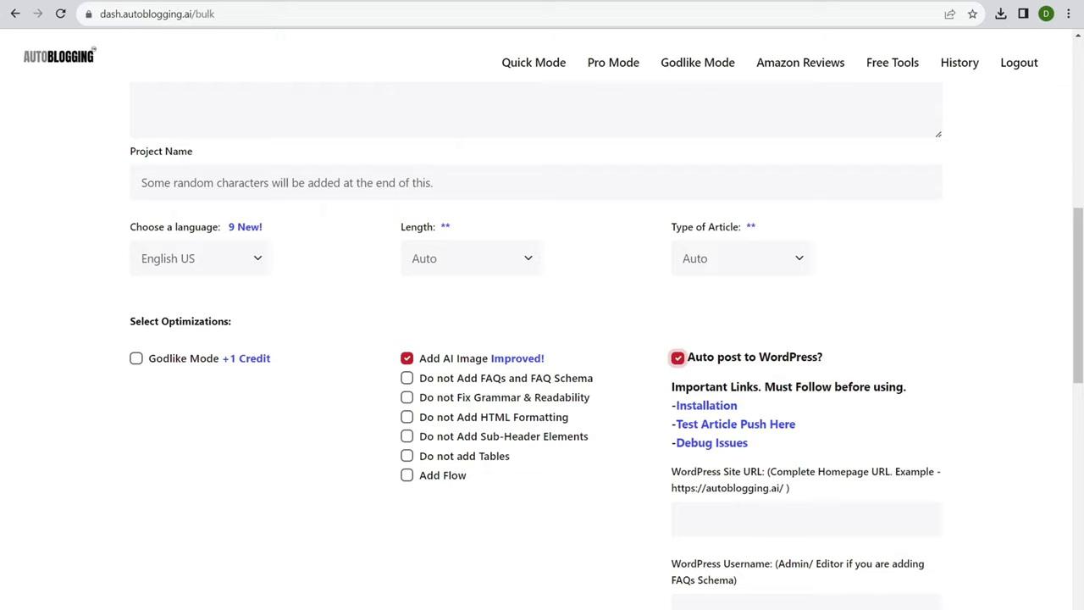
scroll(543, 339, "down", 3)
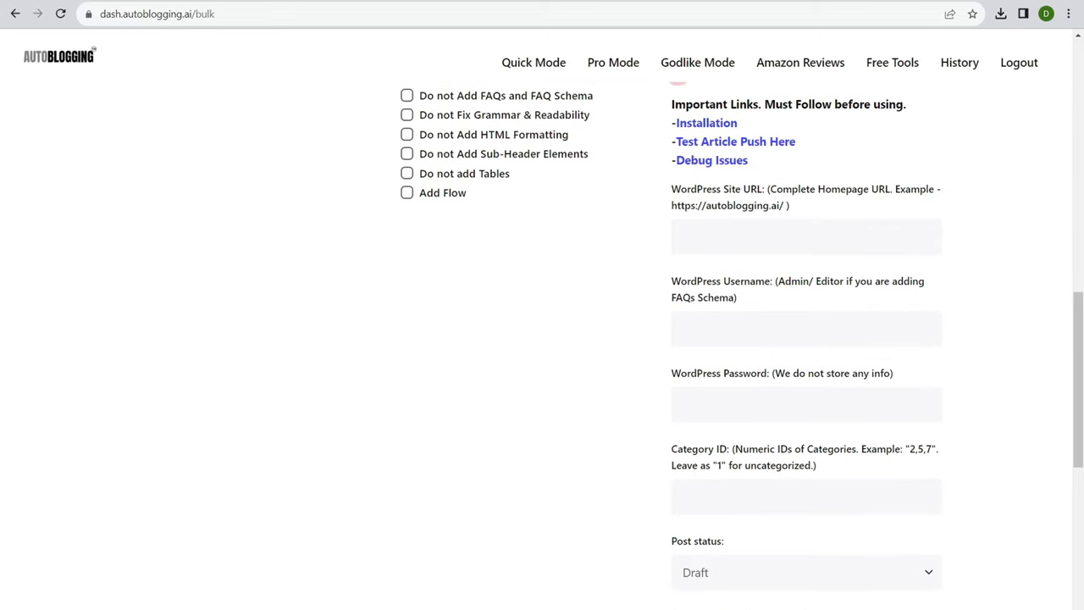
scroll(542, 339, "down", 3)
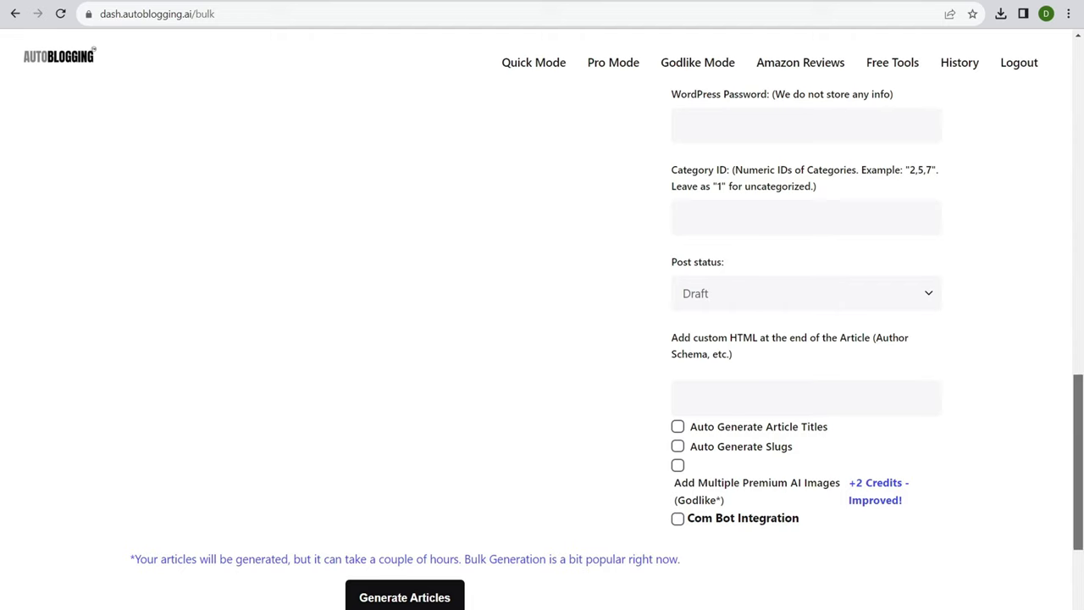
scroll(542, 338, "up", 15)
From History, open the first article, 'The Best Websites for Finding ESL Jobs', in the editor
left_click(830, 71)
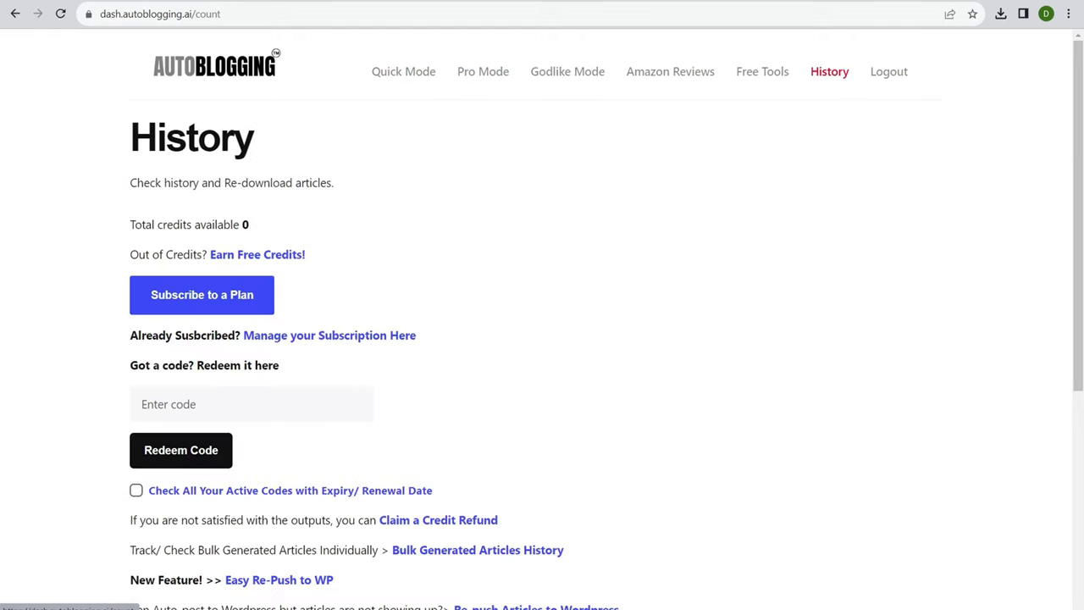
scroll(542, 338, "down", 3)
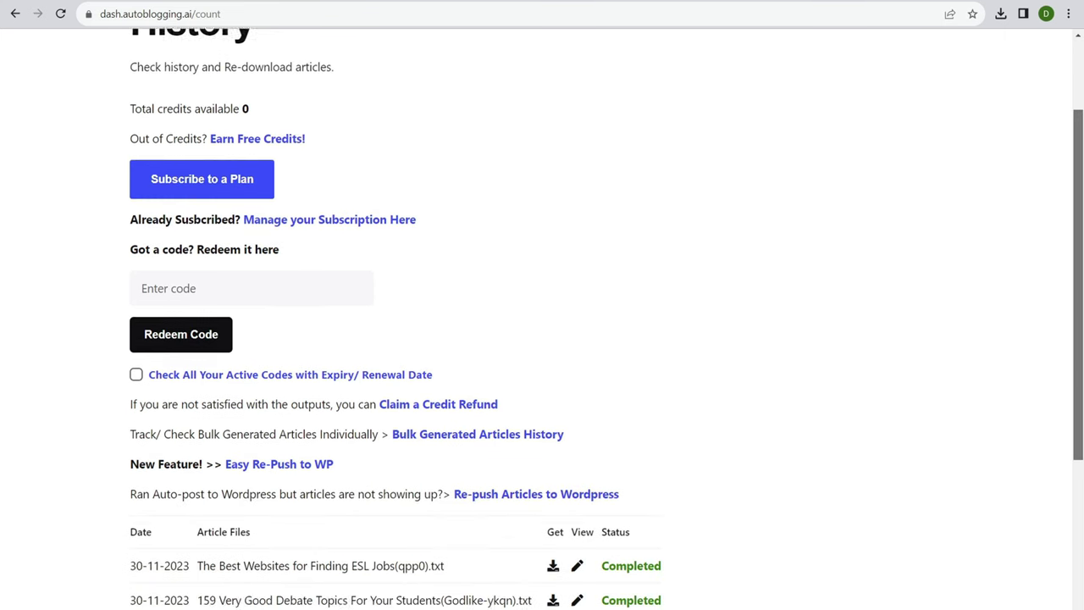
scroll(543, 339, "down", 1)
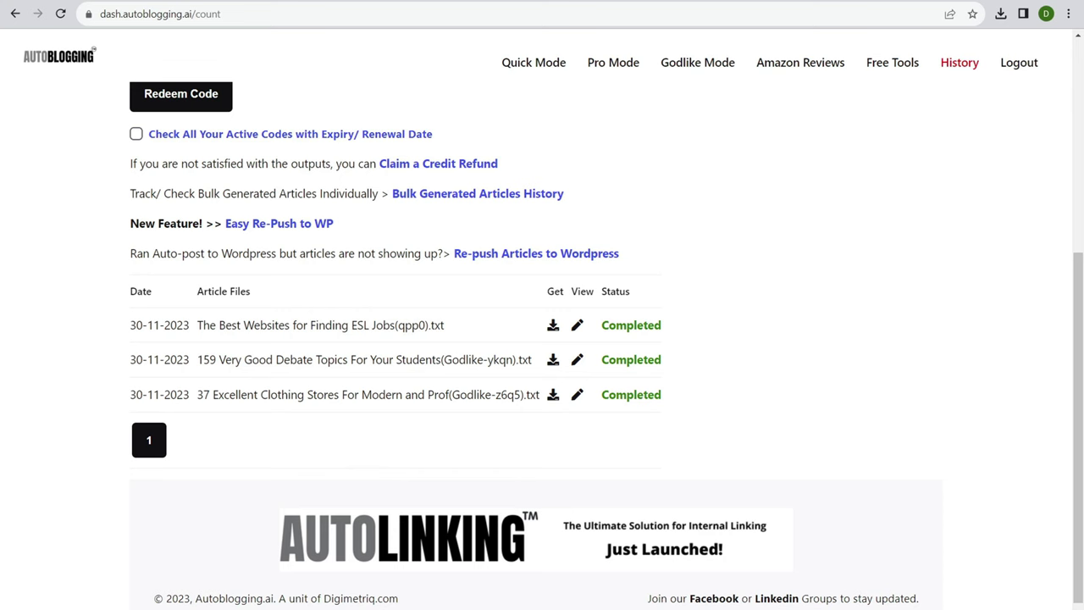
left_click(577, 324)
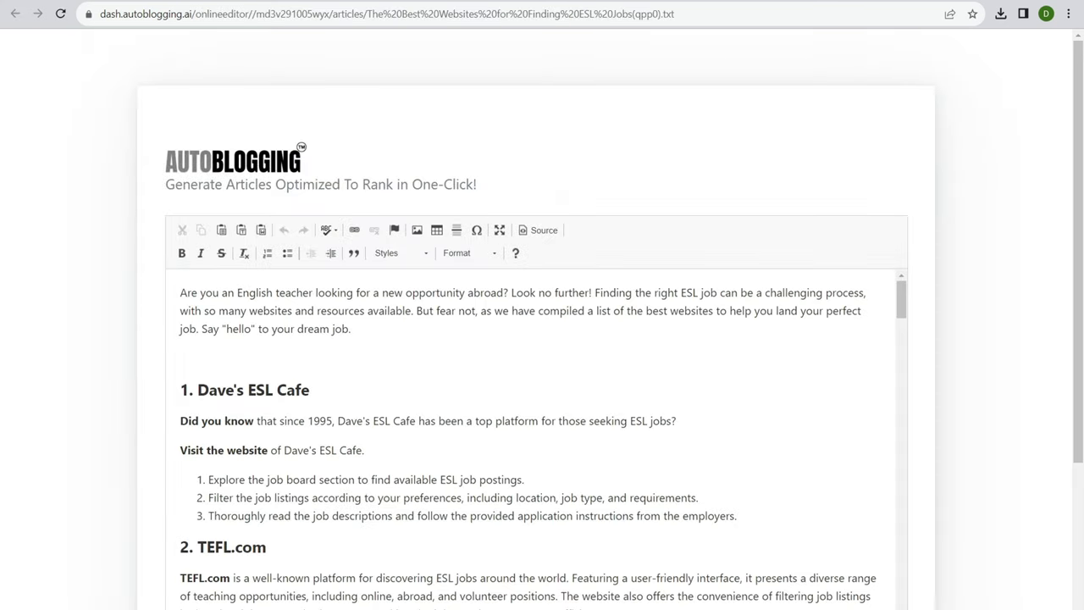
left_click_drag(200, 221, 351, 258)
left_click(294, 258)
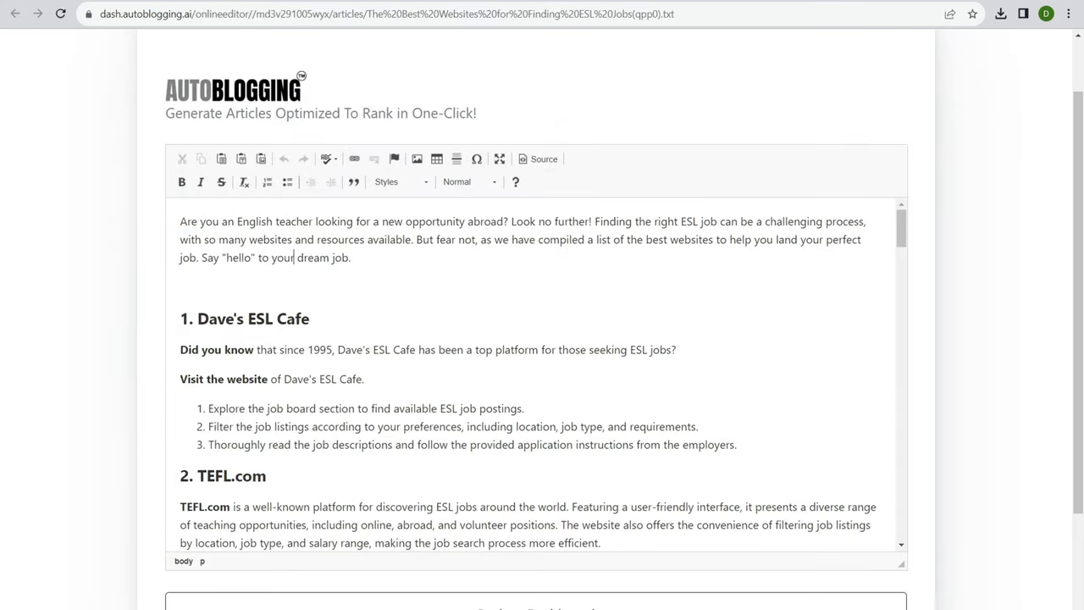
left_click_drag(186, 221, 351, 258)
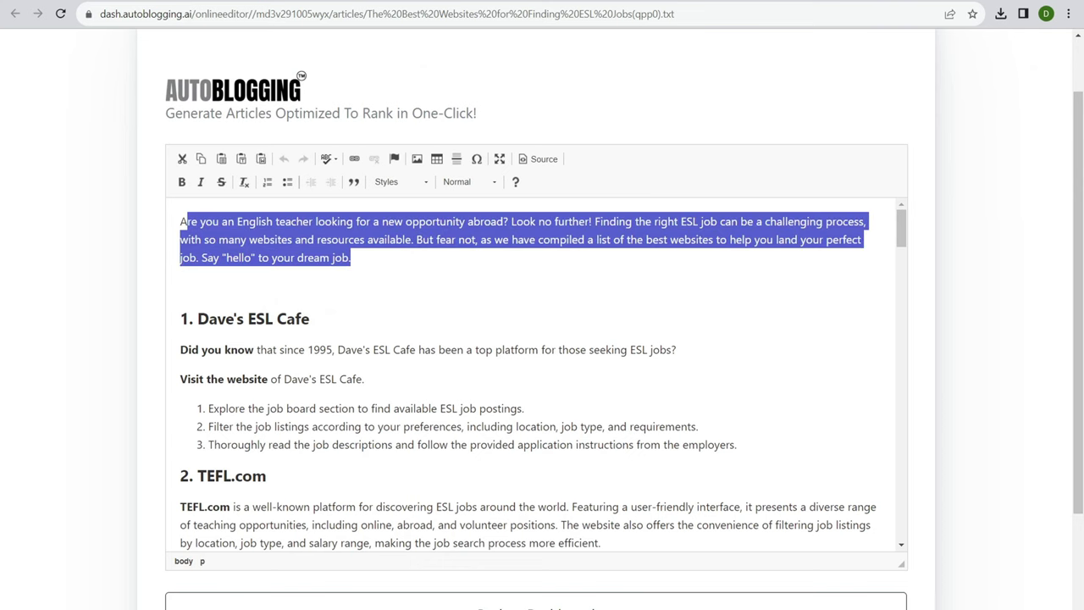
scroll(528, 375, "down", 1)
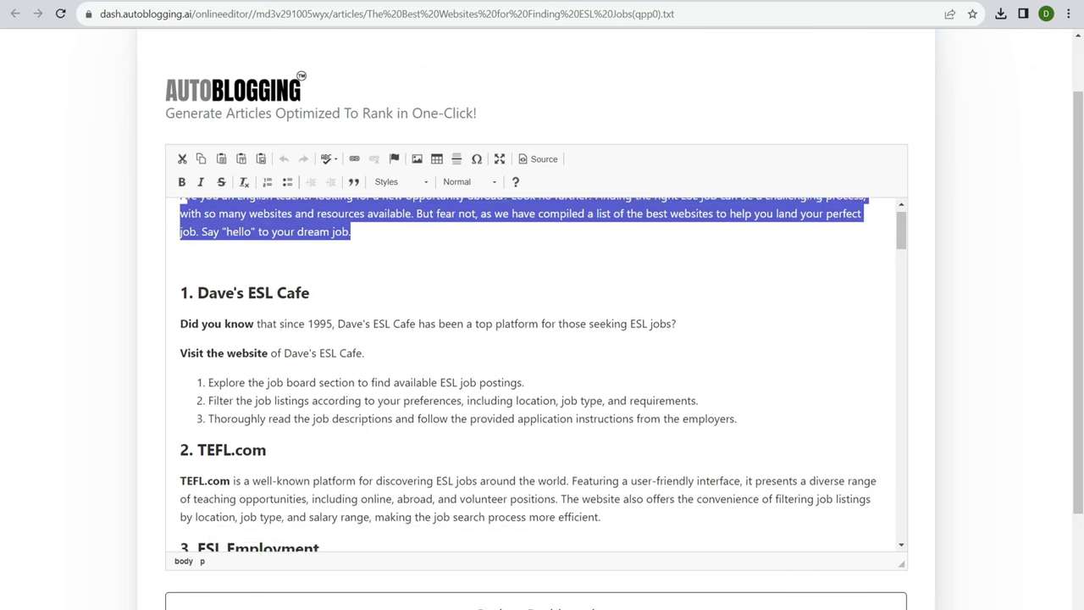
left_click_drag(225, 279, 364, 309)
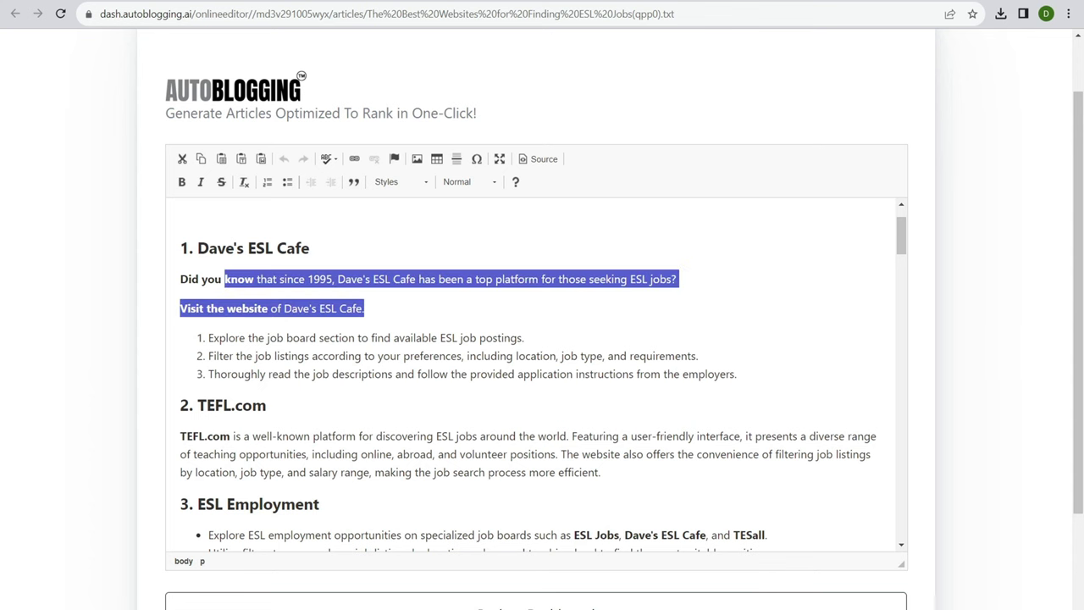
scroll(534, 372, "down", 3)
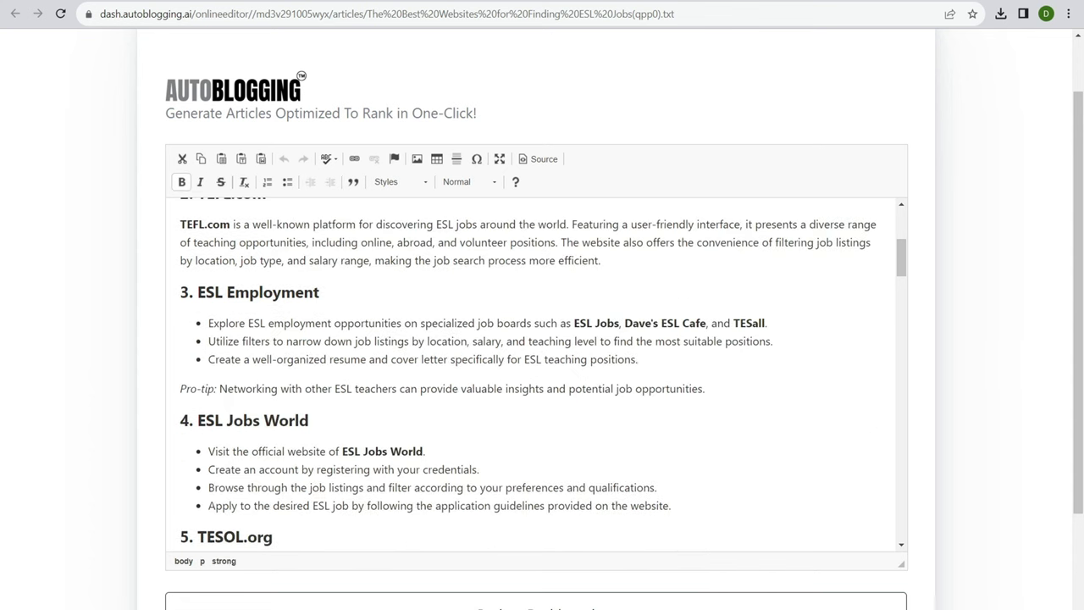
left_click_drag(345, 223, 597, 260)
left_click(491, 505)
scroll(491, 505, "down", 13)
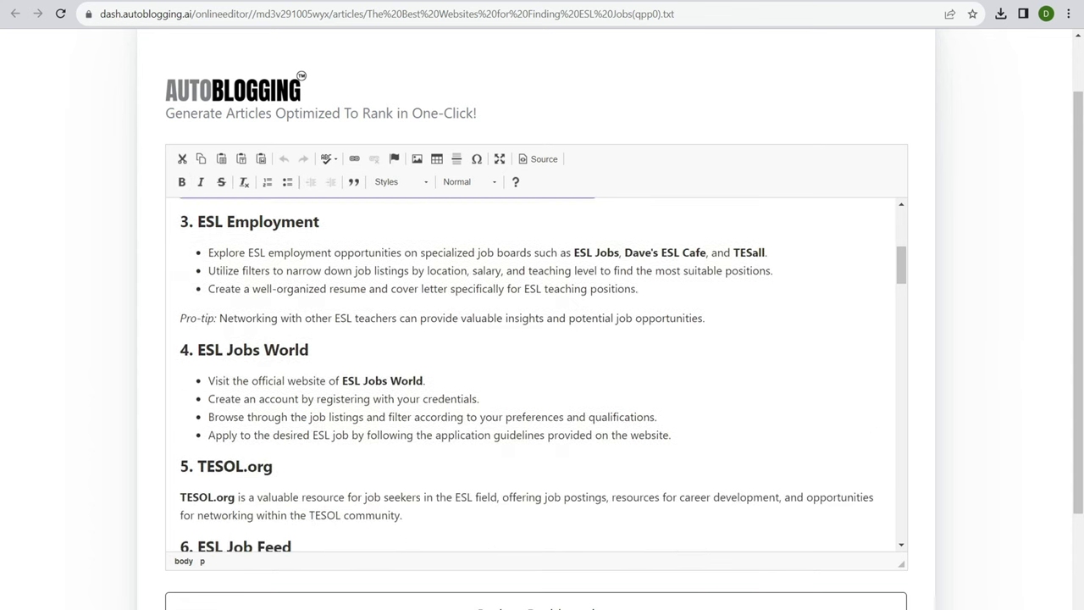
scroll(533, 372, "down", 15)
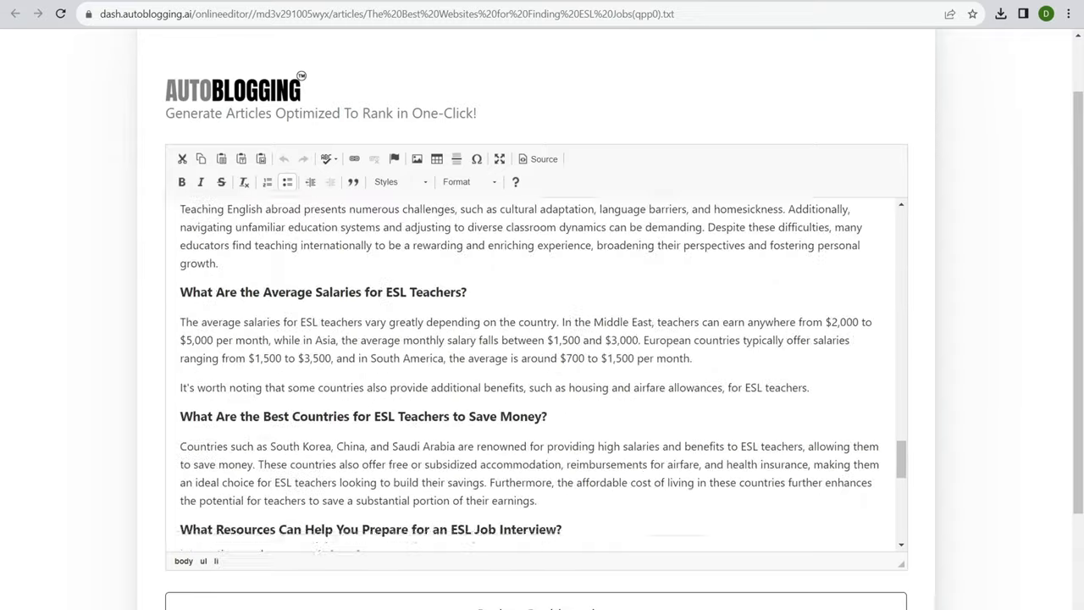
scroll(534, 373, "up", 20)
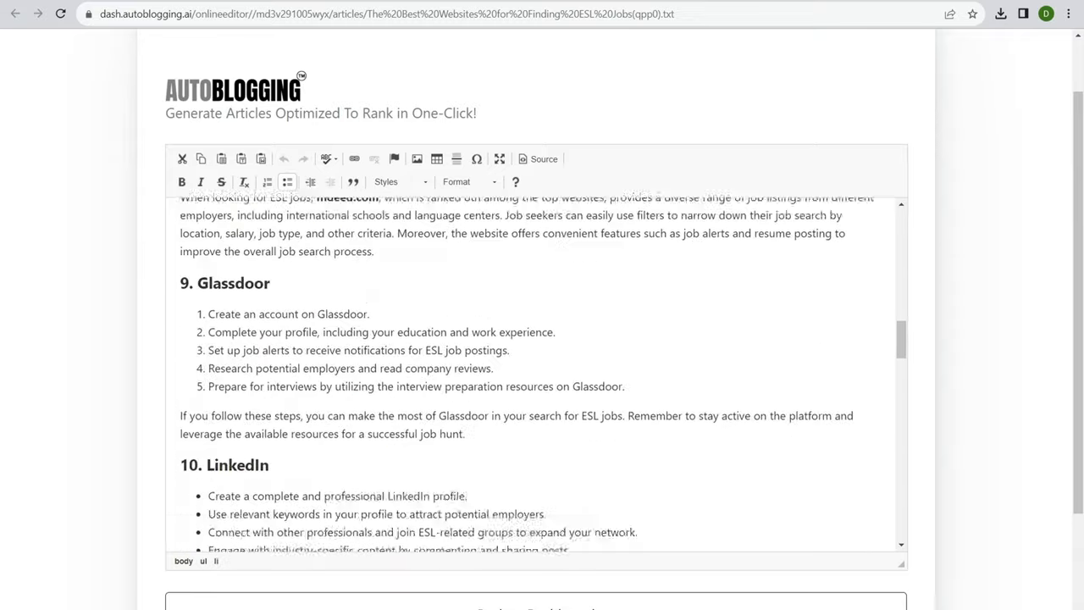
left_click_drag(315, 492, 382, 528)
scroll(533, 373, "up", 3)
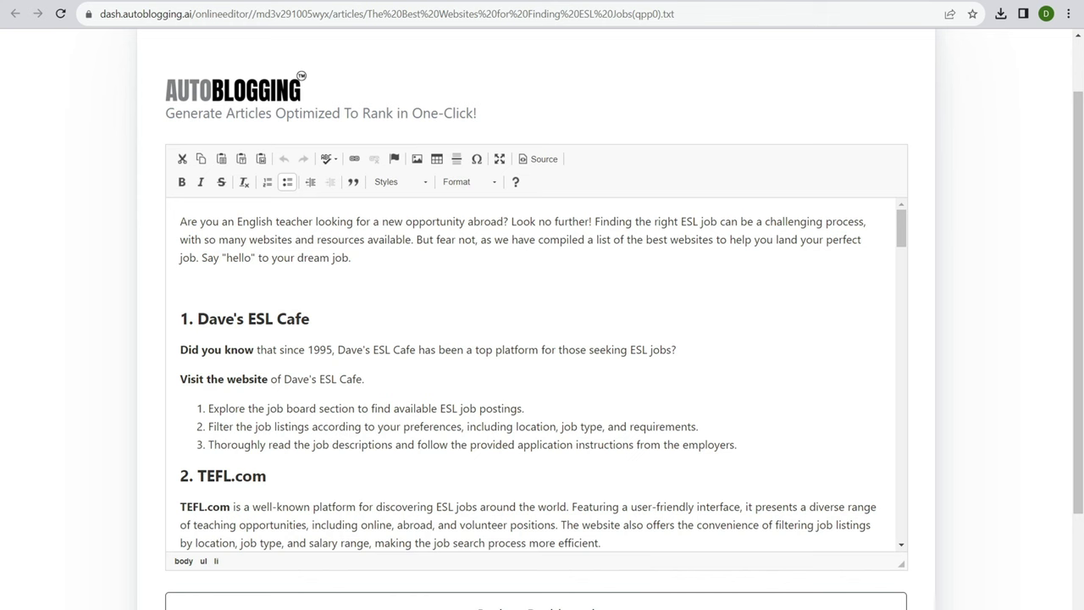
Highlight the ESL Employment and ESL Job Feed headings while reviewing those sections
scroll(536, 372, "down", 3)
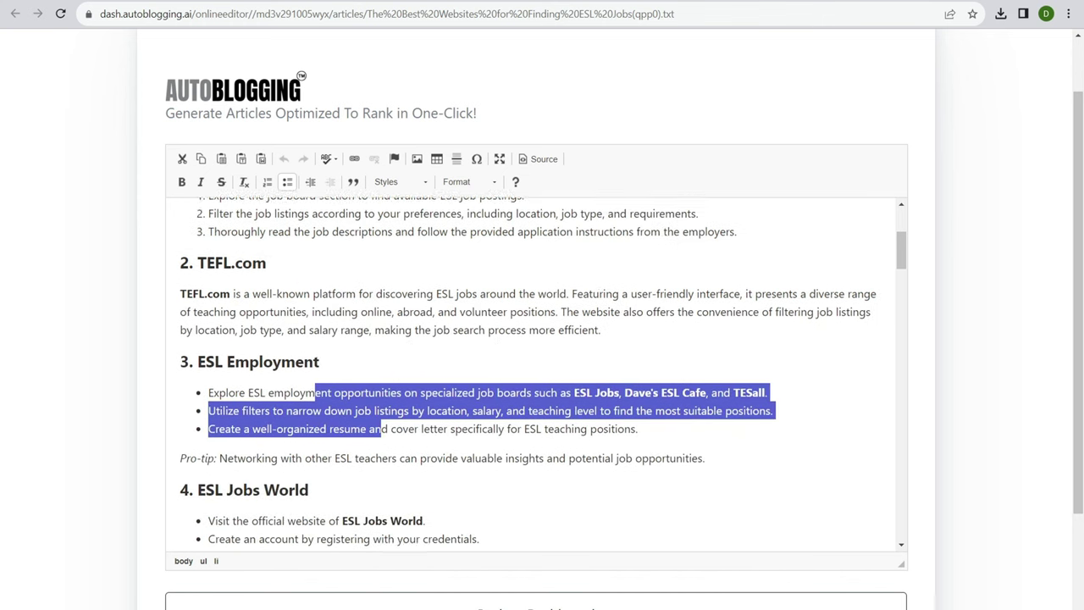
left_click_drag(319, 293, 249, 292)
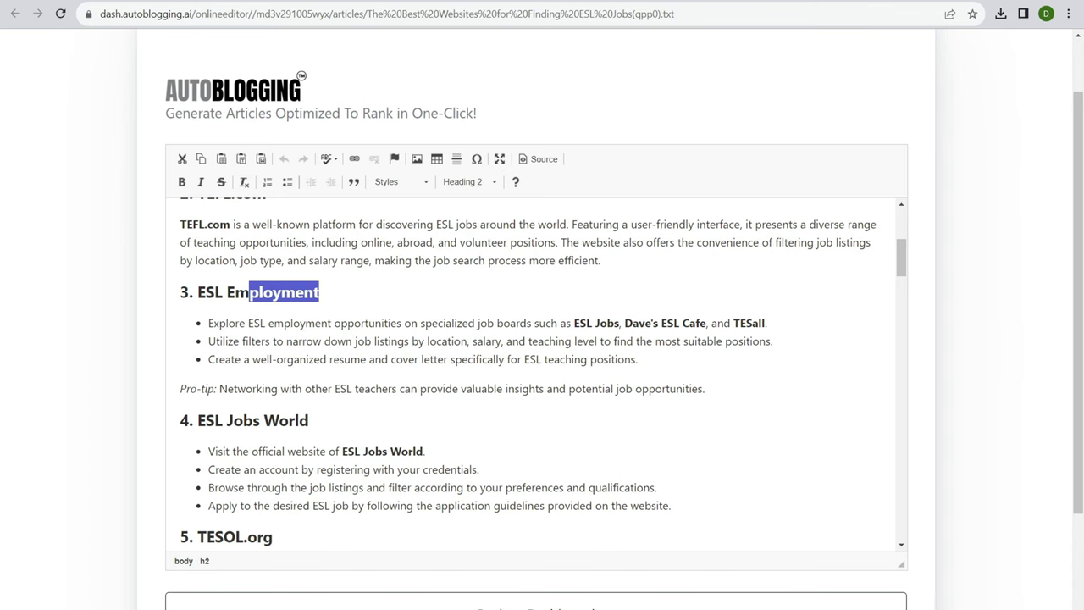
left_click(223, 292)
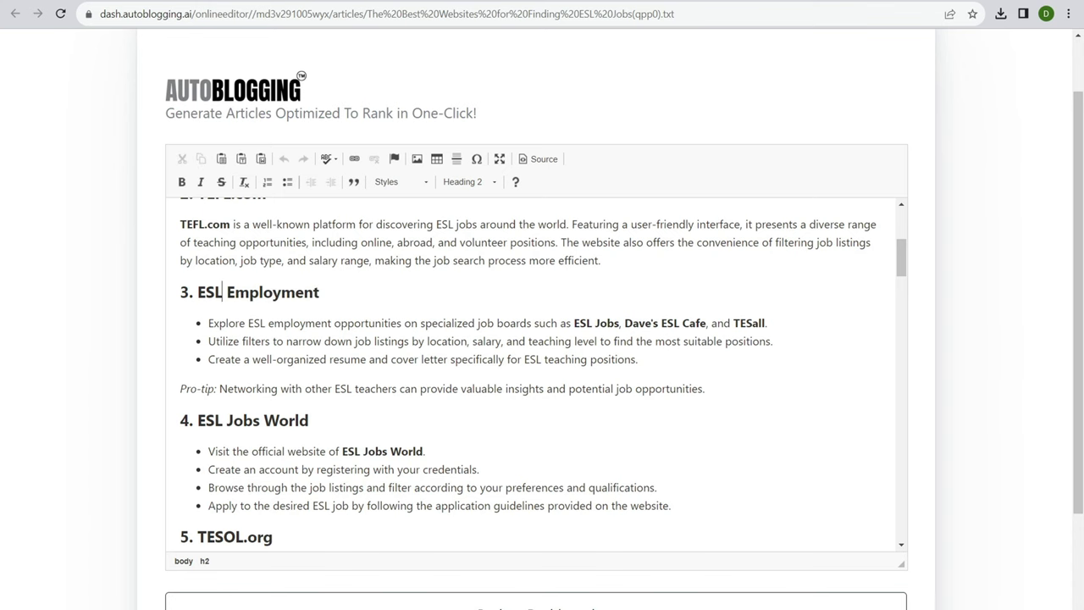
scroll(536, 373, "down", 2)
left_click_drag(198, 278, 205, 254)
scroll(535, 373, "down", 2)
scroll(535, 373, "down", 4)
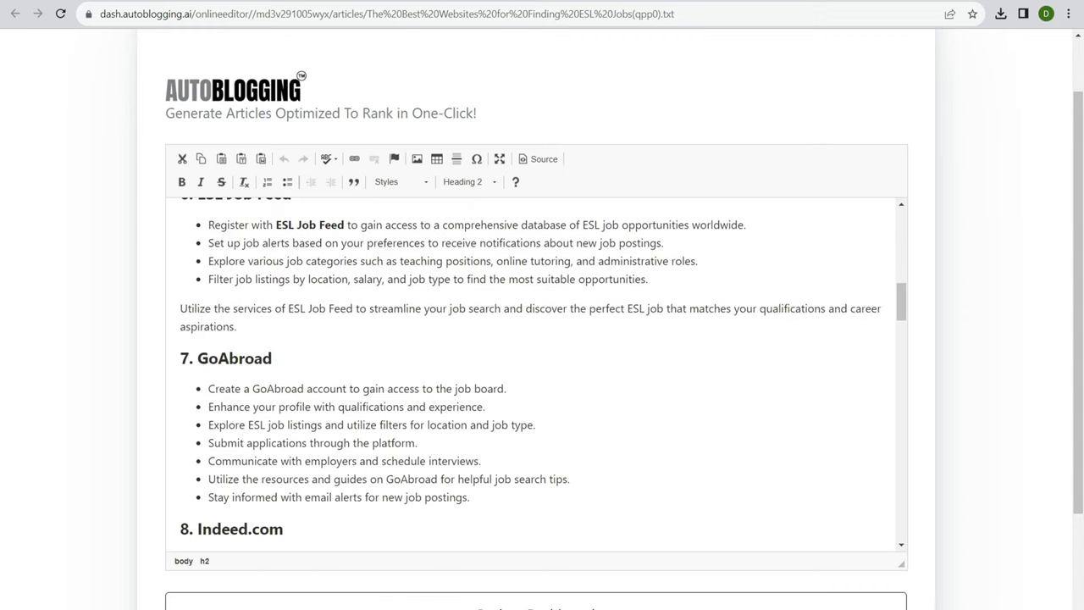
scroll(535, 373, "up", 4)
left_click_drag(291, 406, 206, 406)
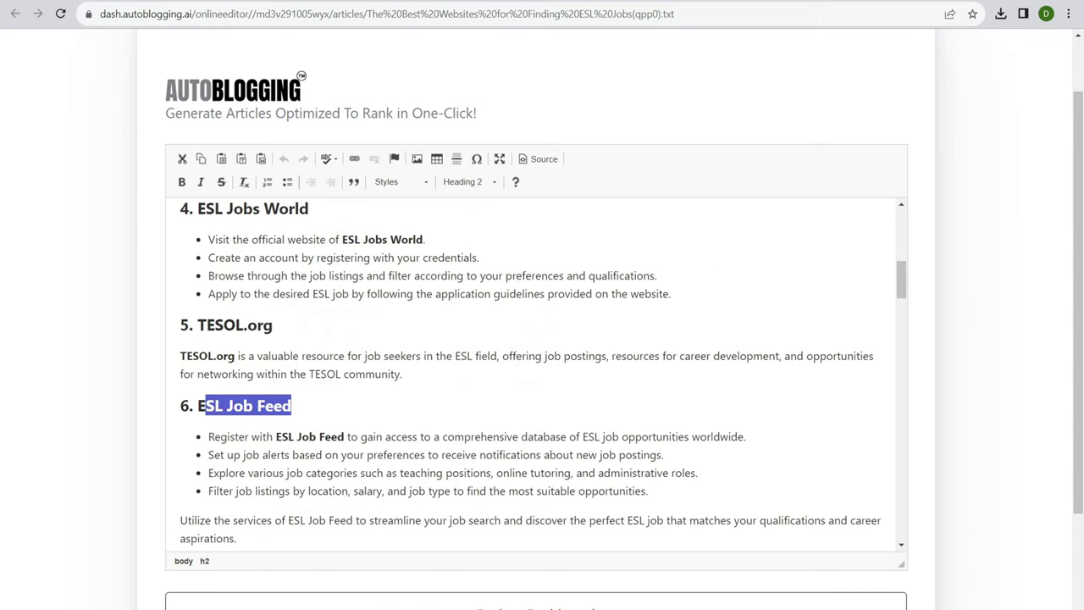
scroll(535, 373, "up", 5)
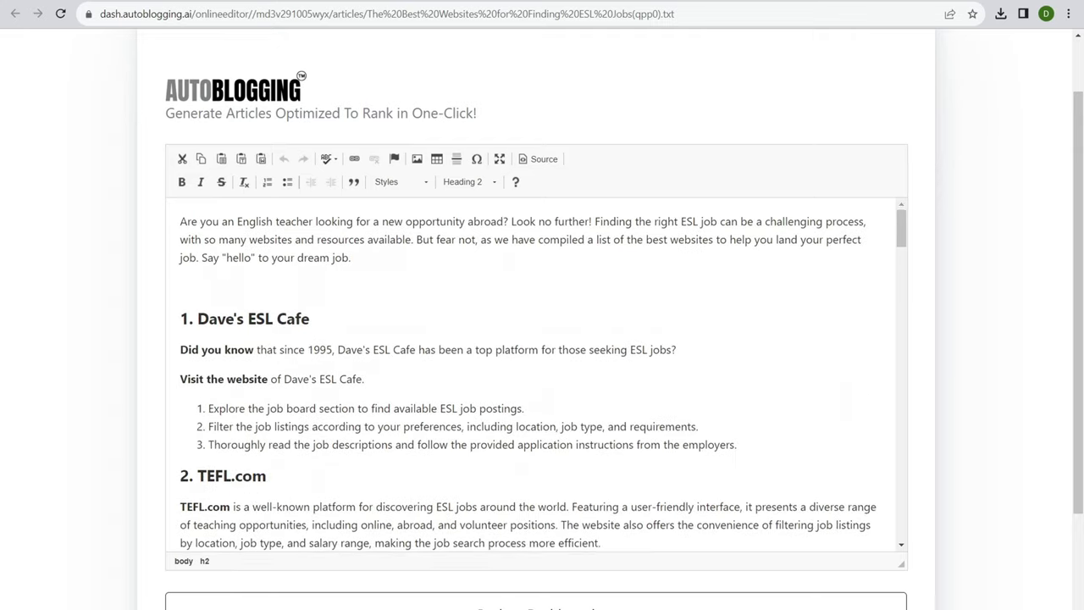
scroll(535, 372, "down", 6)
scroll(536, 373, "down", 3)
Highlight the Indeed.com, Glassdoor and LinkedIn headings while reviewing those sections
left_click_drag(207, 286, 272, 286)
scroll(536, 373, "down", 2)
left_click_drag(221, 317, 283, 317)
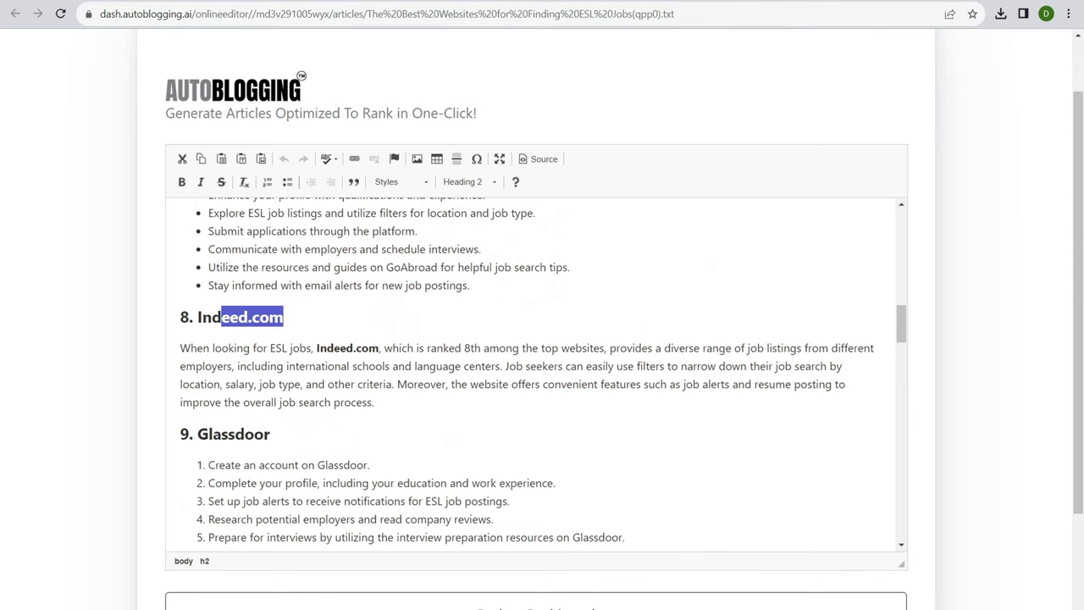
scroll(536, 373, "down", 3)
left_click_drag(212, 292, 271, 293)
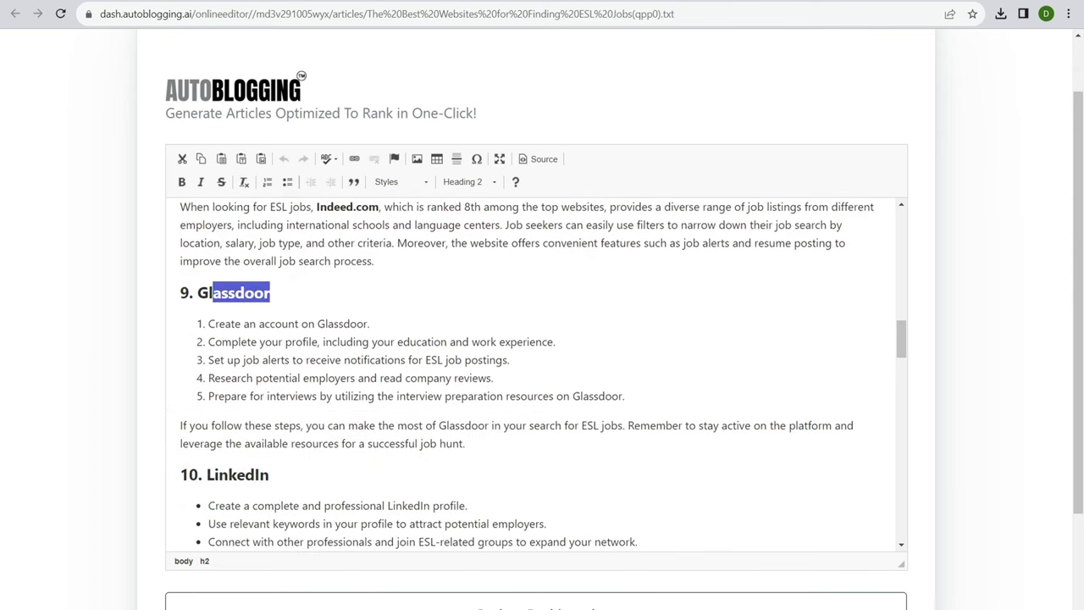
scroll(535, 373, "down", 3)
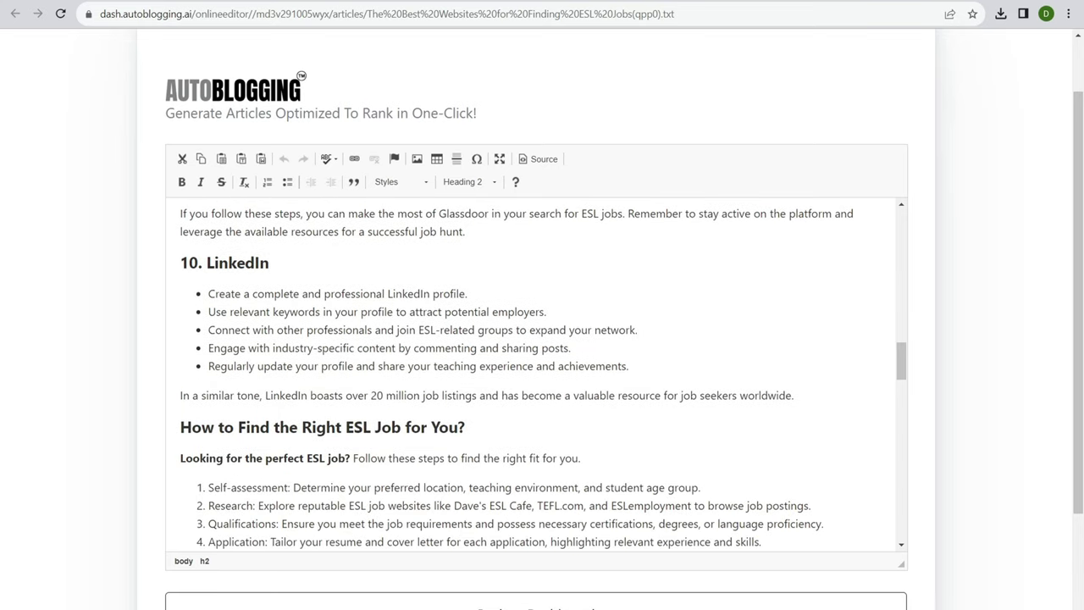
left_click_drag(214, 262, 261, 263)
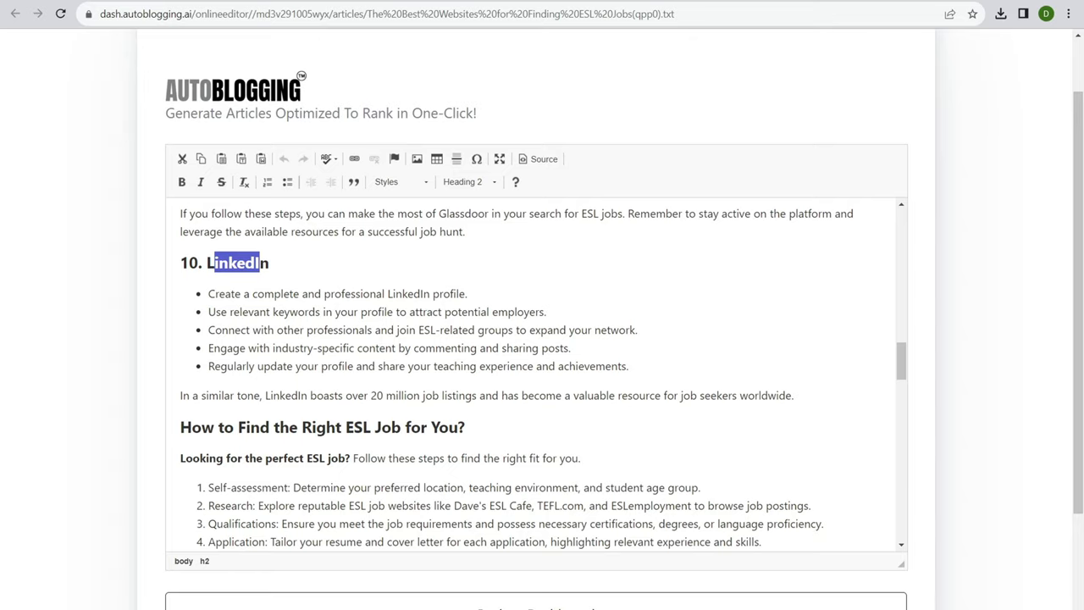
scroll(534, 373, "up", 10)
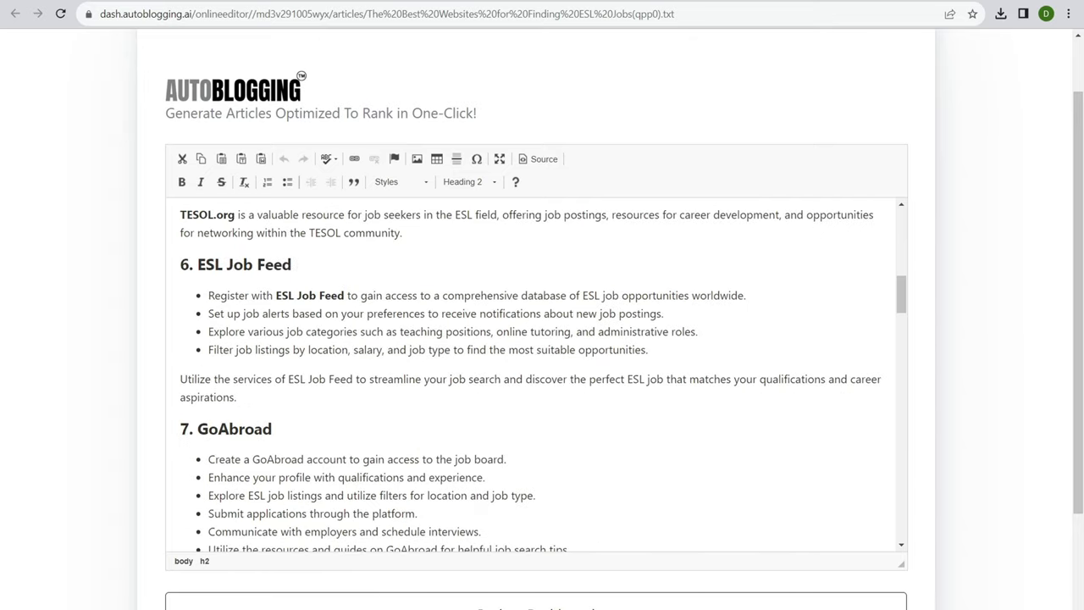
Load ajarn.com in a new browser tab
key("ctrl+t")
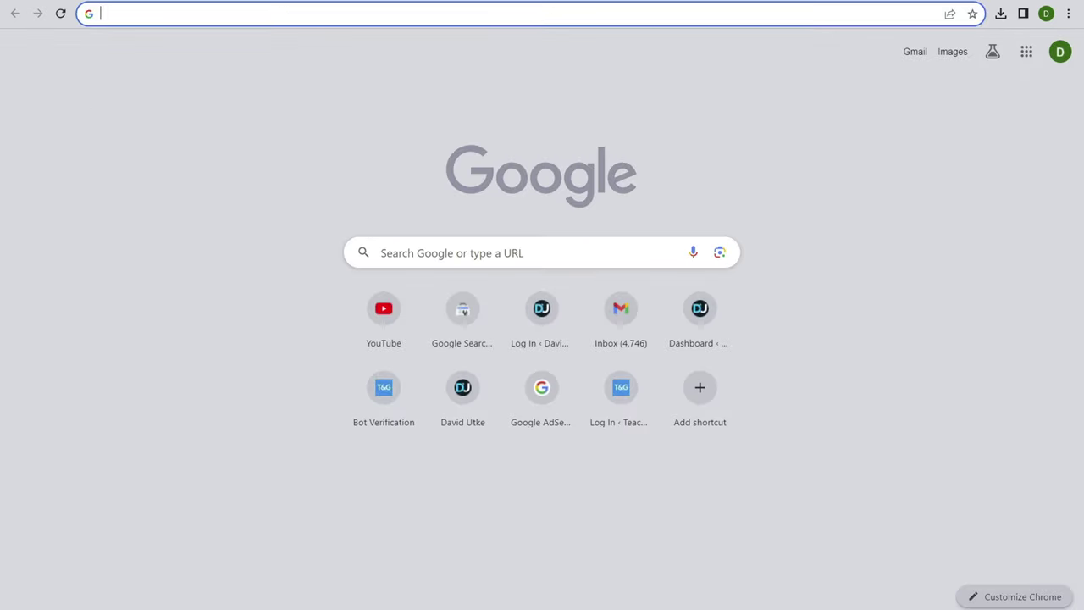
type("ajar")
key("Return")
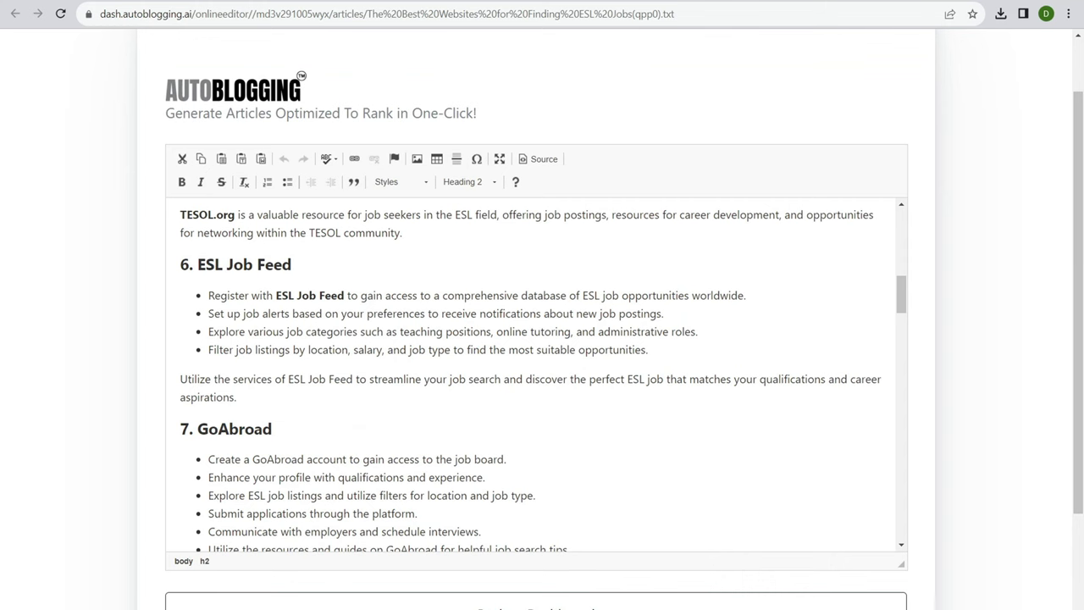
scroll(536, 373, "up", 4)
left_click_drag(252, 225, 344, 260)
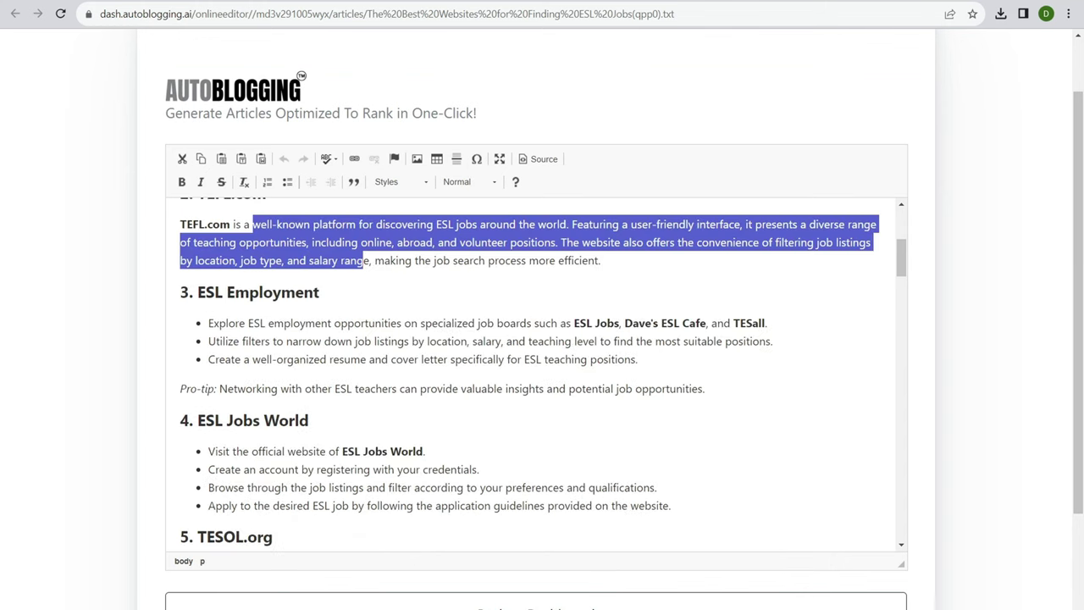
scroll(536, 373, "down", 12)
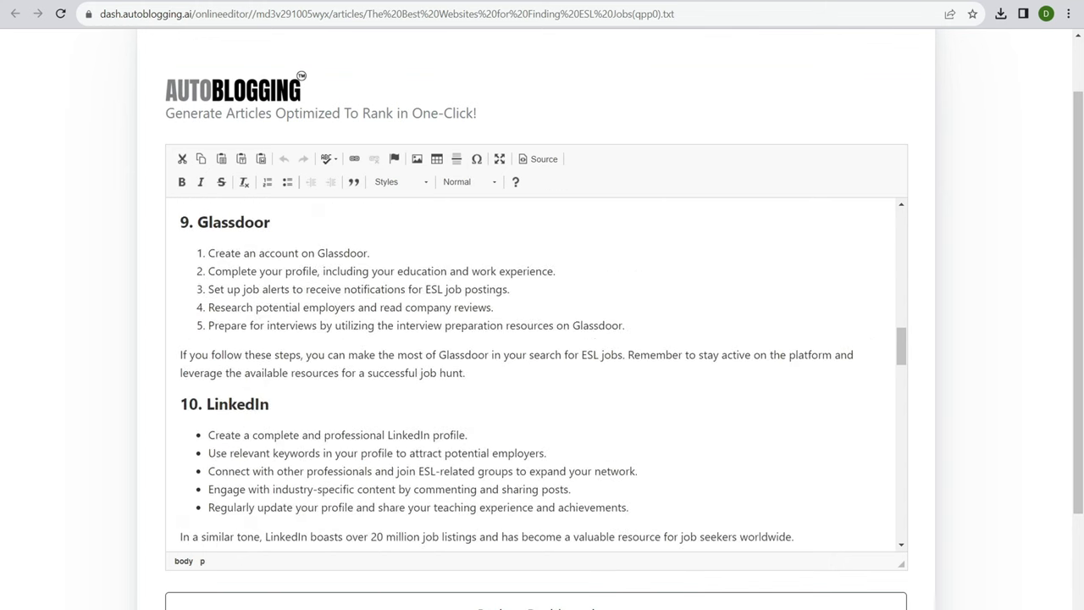
scroll(535, 372, "down", 8)
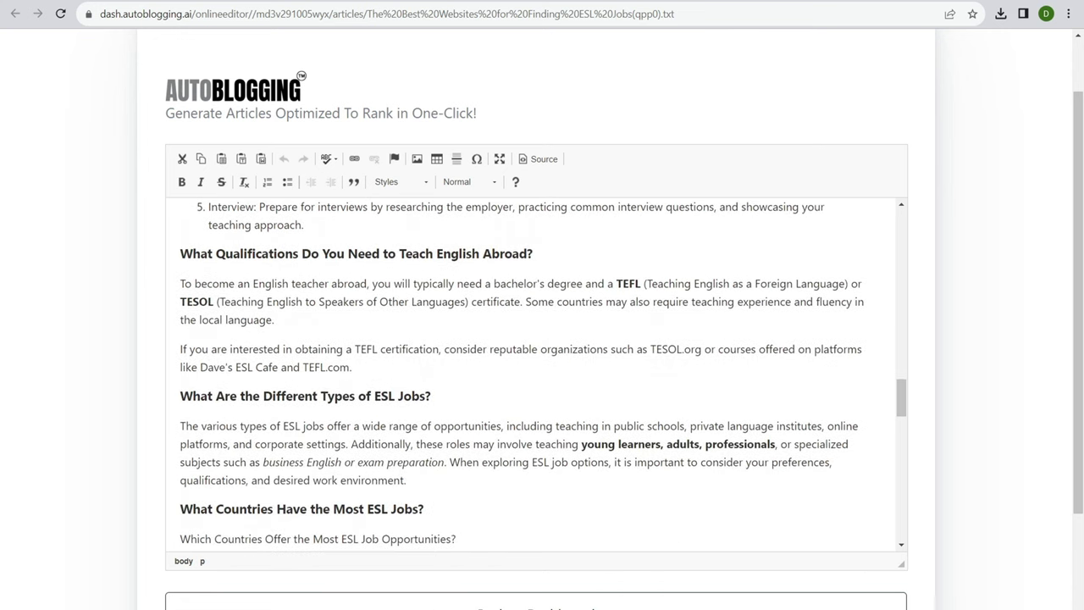
left_click_drag(237, 396, 387, 425)
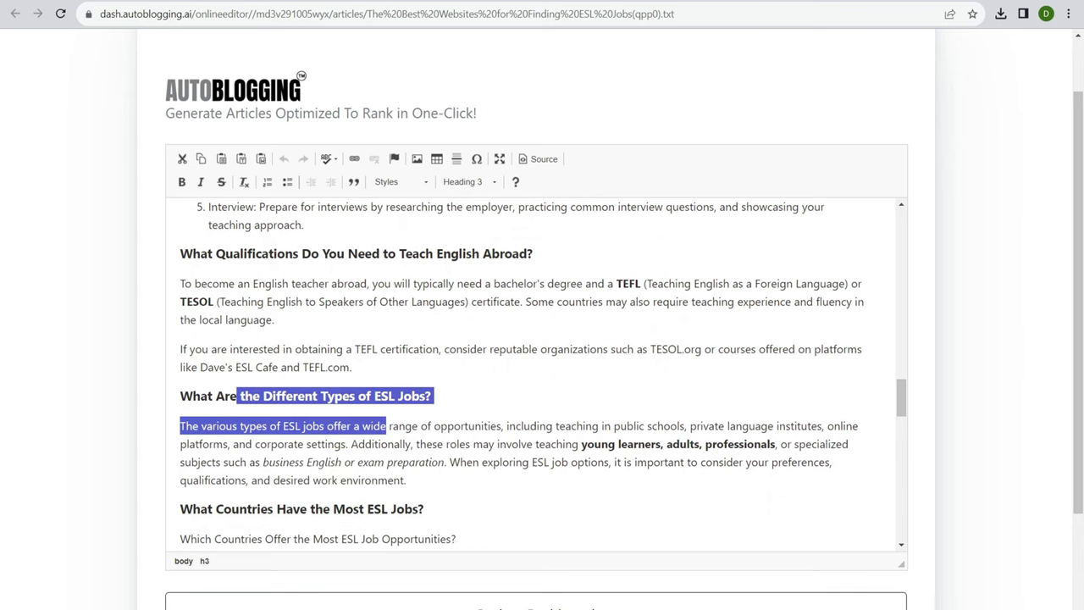
scroll(542, 373, "down", 2)
left_click_drag(285, 350, 404, 351)
scroll(536, 372, "down", 3)
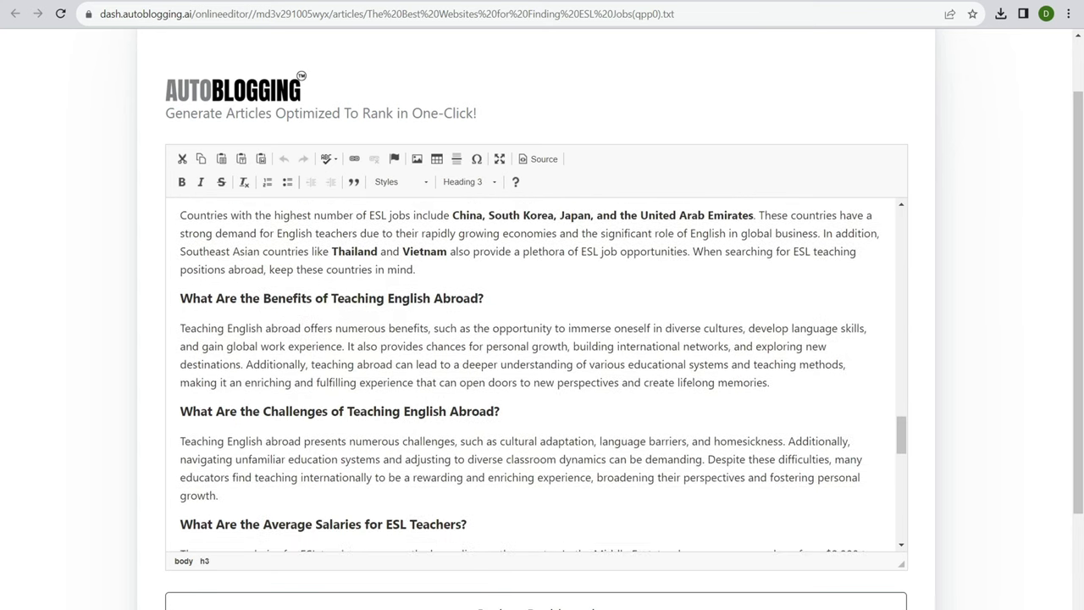
left_click_drag(262, 297, 466, 328)
scroll(536, 373, "down", 1)
left_click_drag(300, 341, 401, 370)
left_click_drag(244, 453, 425, 483)
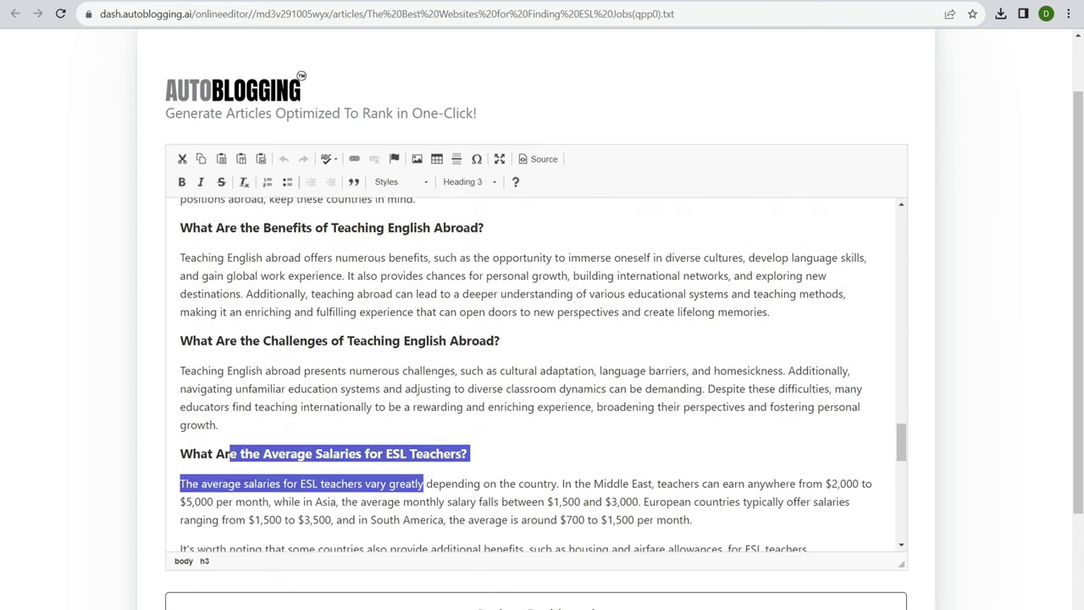
scroll(535, 372, "down", 10)
scroll(542, 372, "up", 10)
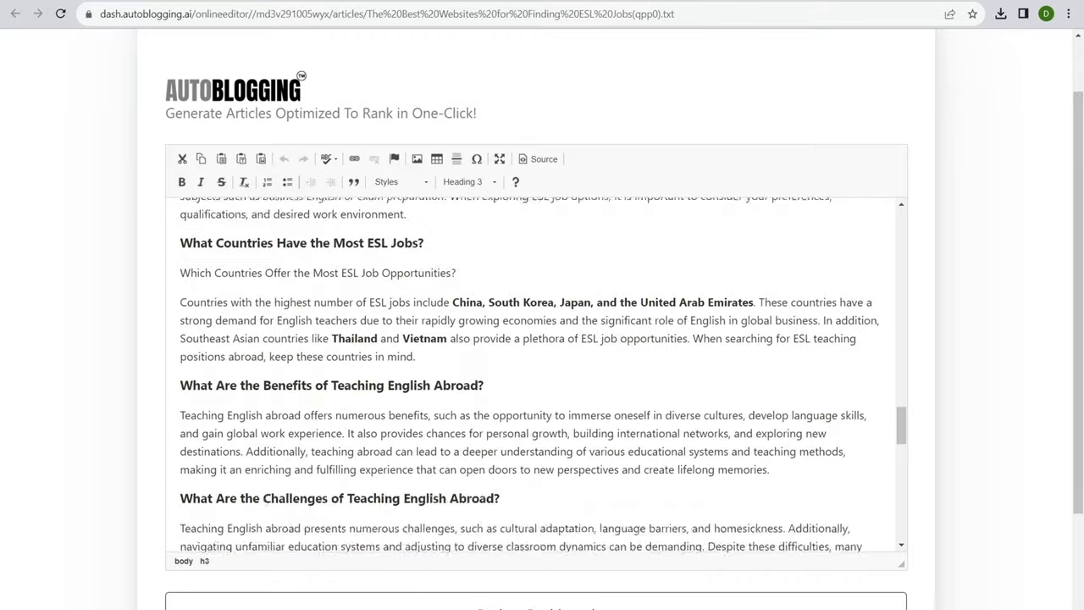
scroll(543, 373, "down", 11)
scroll(535, 373, "down", 2)
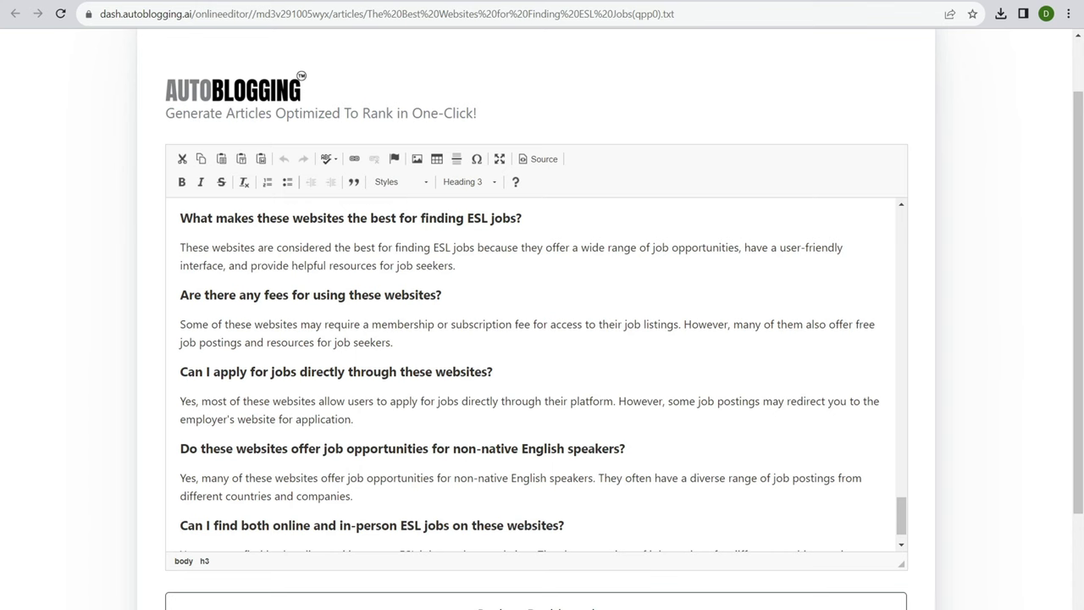
key("ctrl+w")
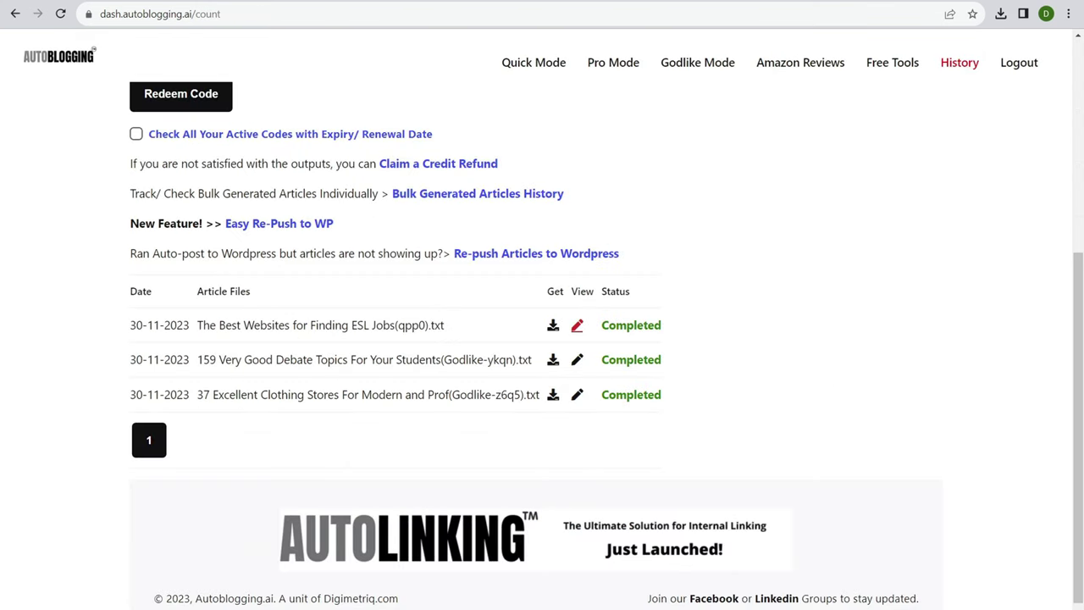
left_click_drag(238, 325, 412, 325)
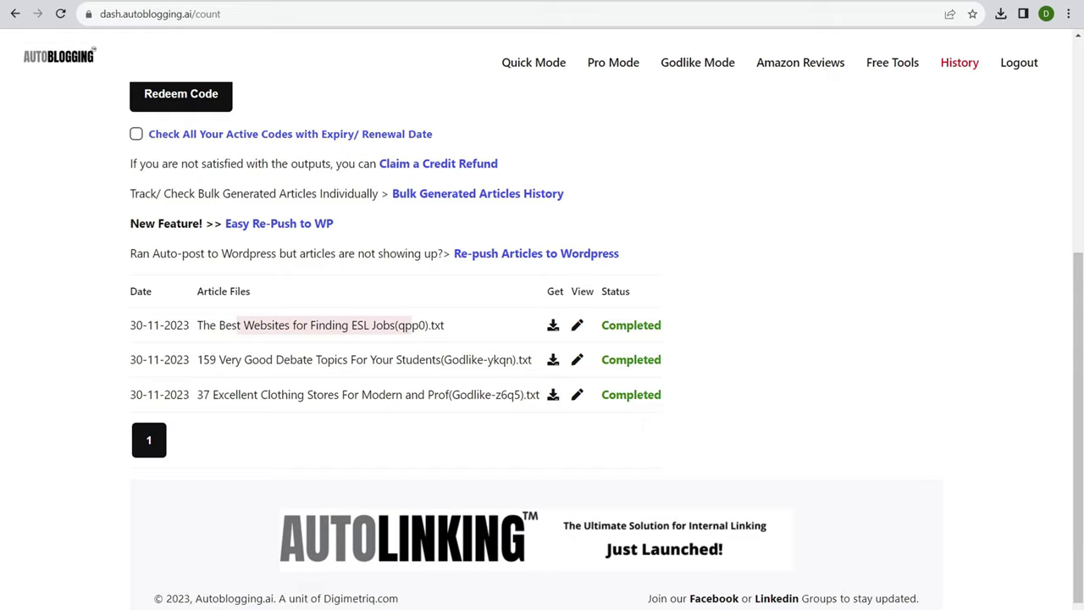
key("ctrl+shift+t")
scroll(536, 373, "up", 15)
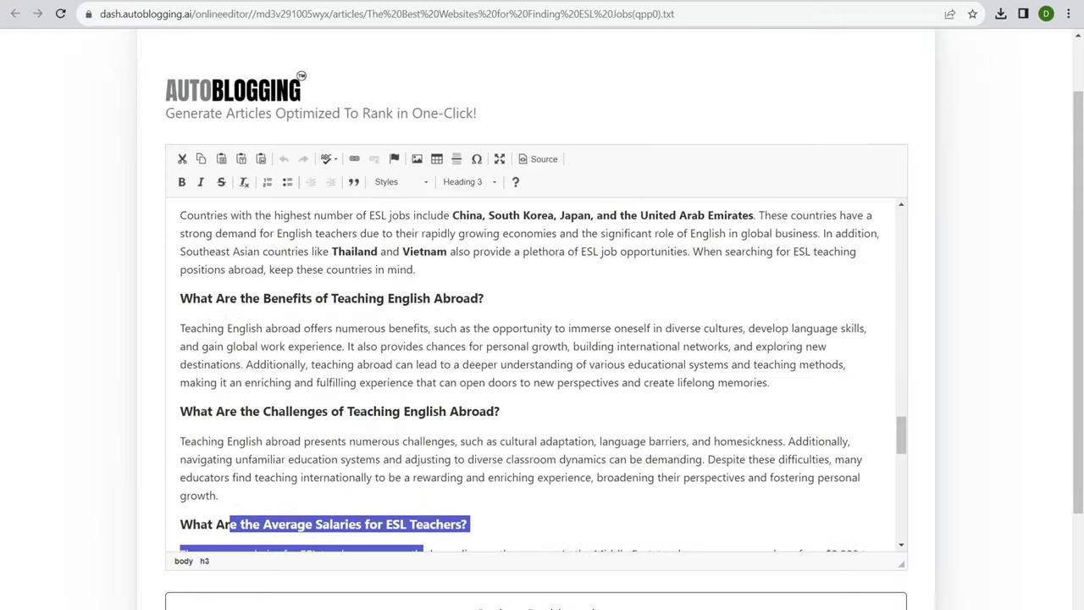
scroll(536, 373, "down", 10)
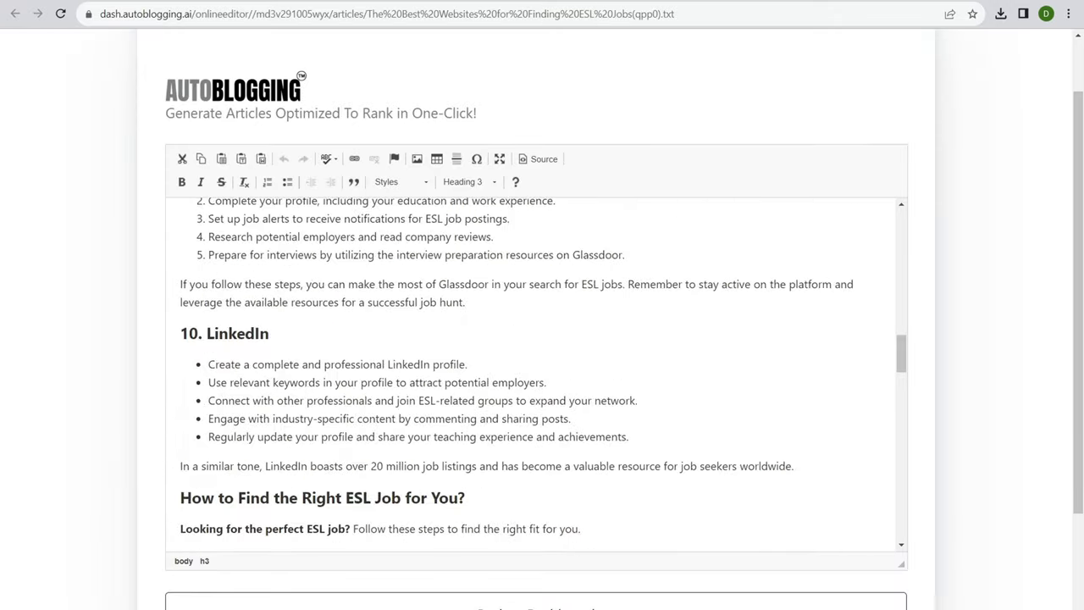
scroll(535, 373, "up", 10)
scroll(535, 373, "down", 12)
scroll(536, 373, "down", 3)
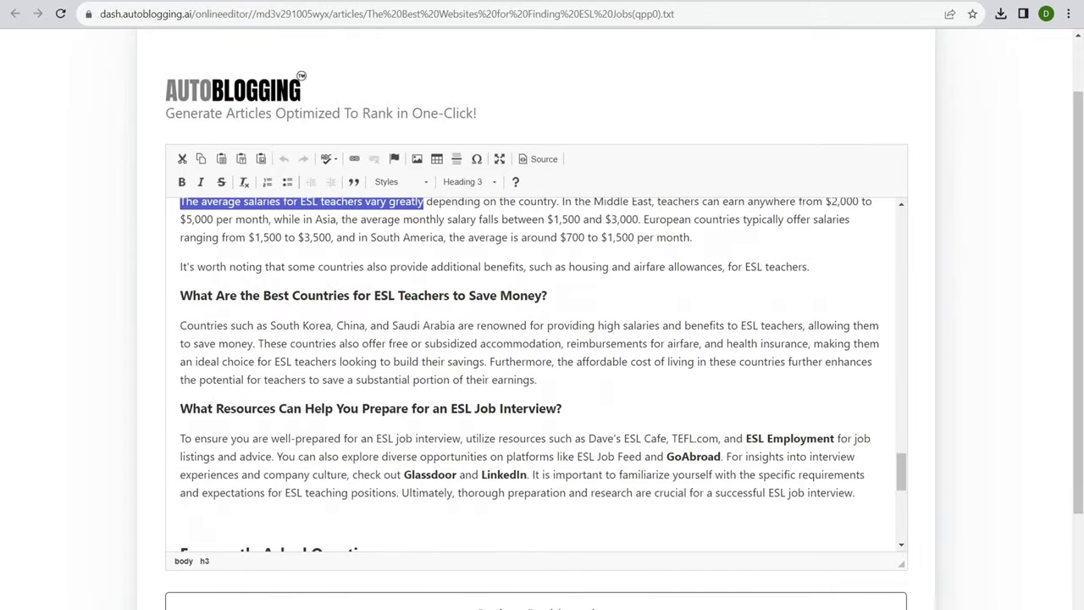
left_click_drag(298, 295, 548, 295)
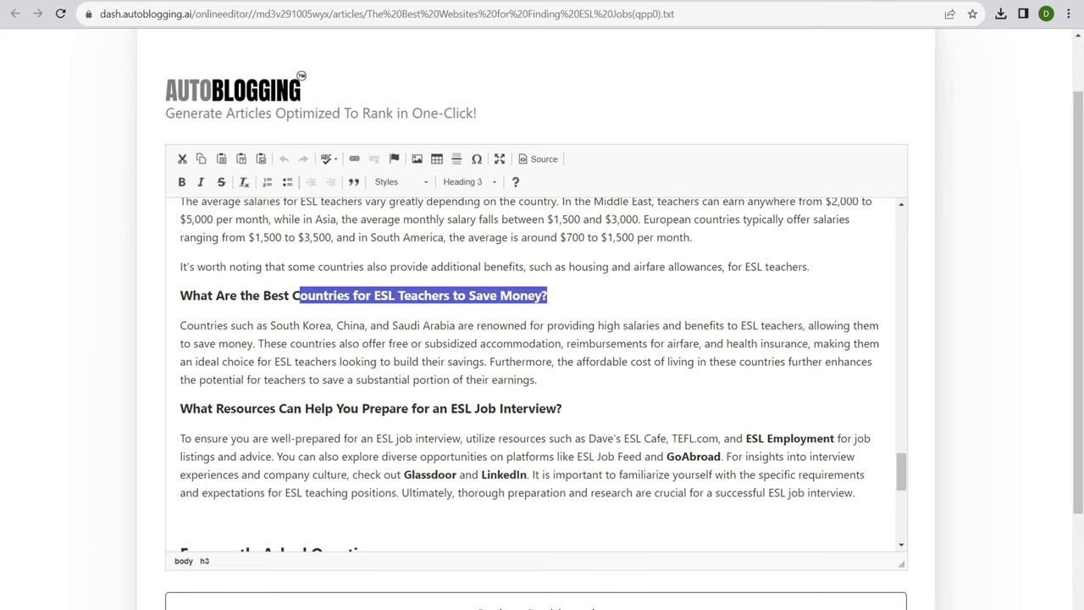
left_click_drag(286, 409, 563, 409)
scroll(534, 373, "down", 3)
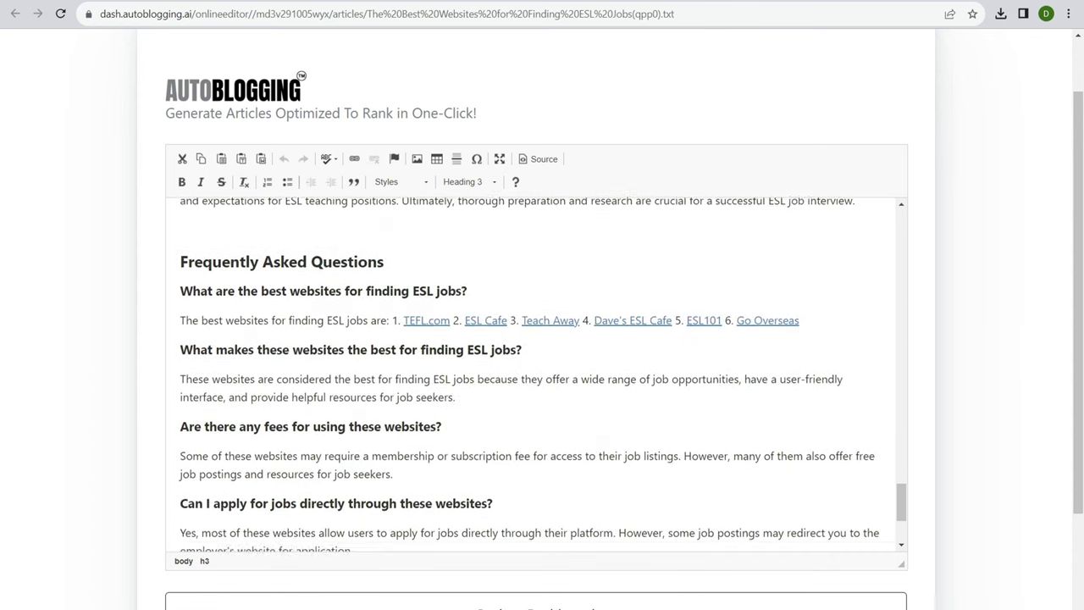
scroll(534, 372, "up", 1)
left_click_drag(222, 298, 385, 297)
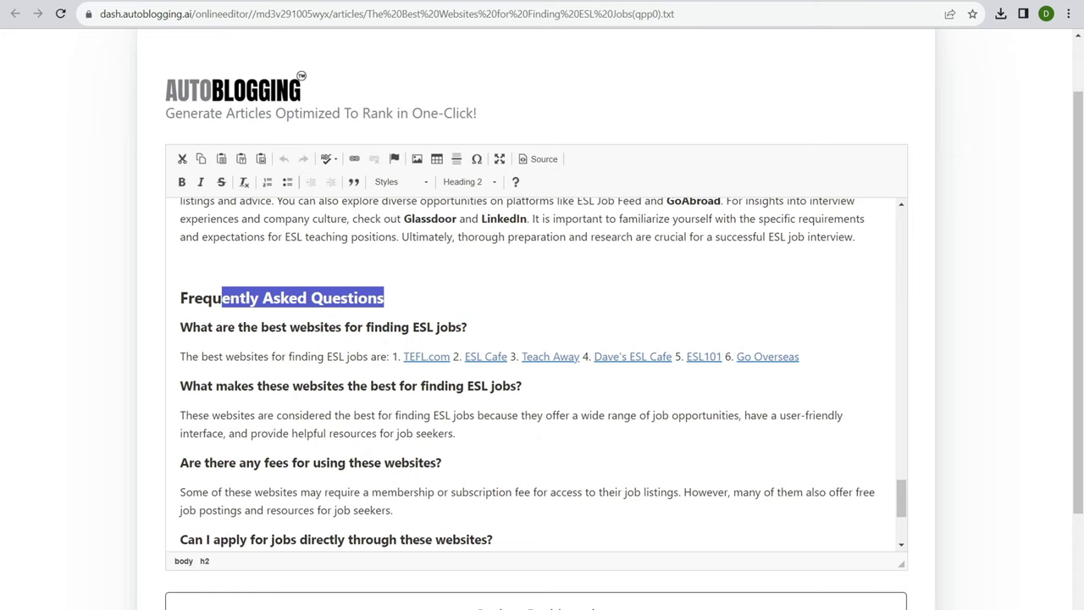
scroll(542, 373, "down", 3)
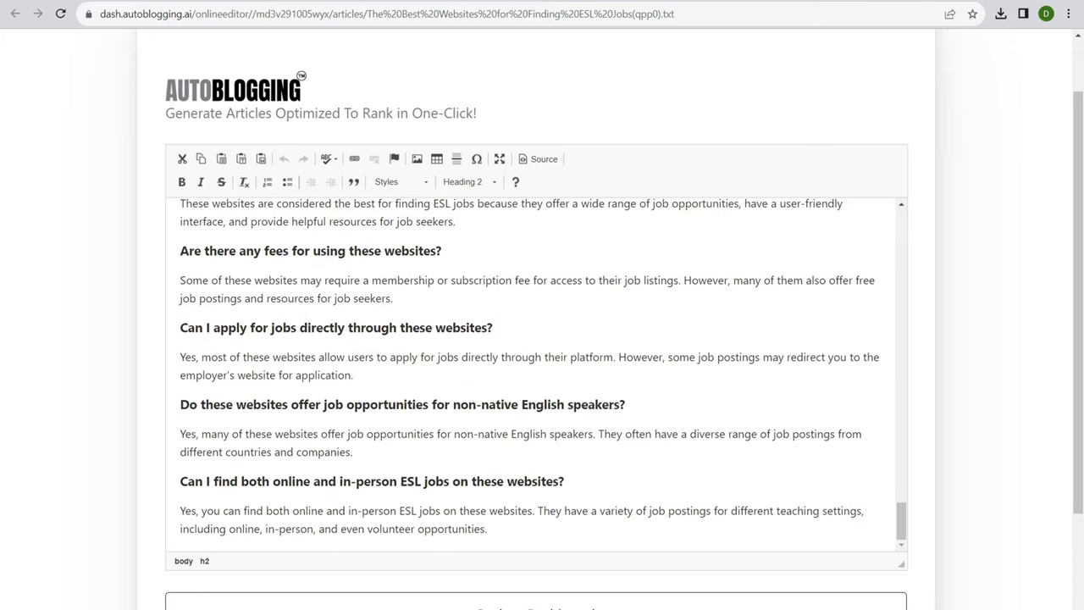
left_click_drag(247, 328, 491, 357)
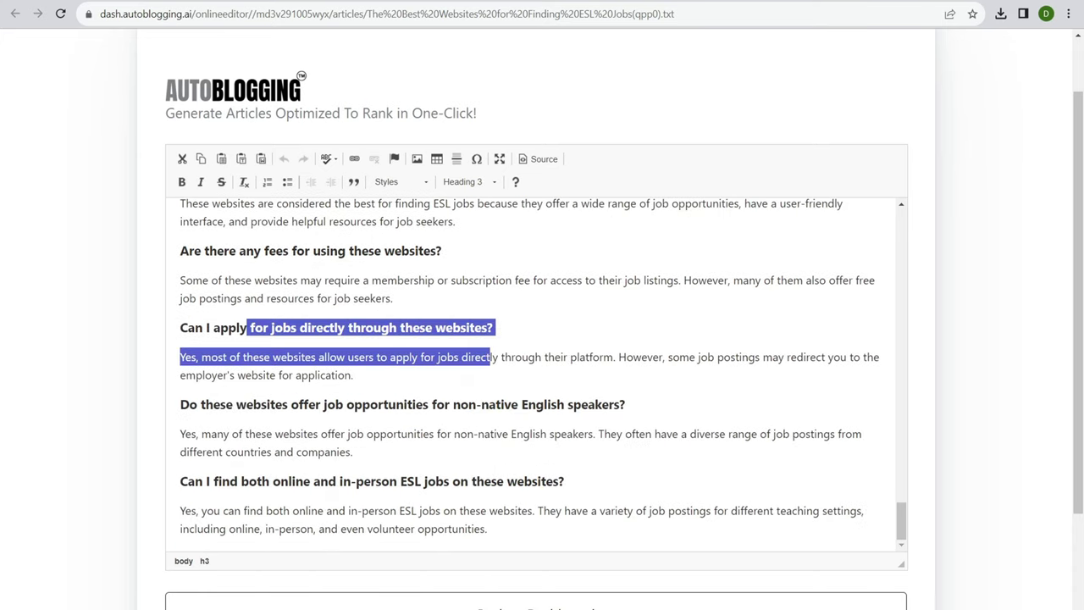
scroll(542, 339, "down", 2)
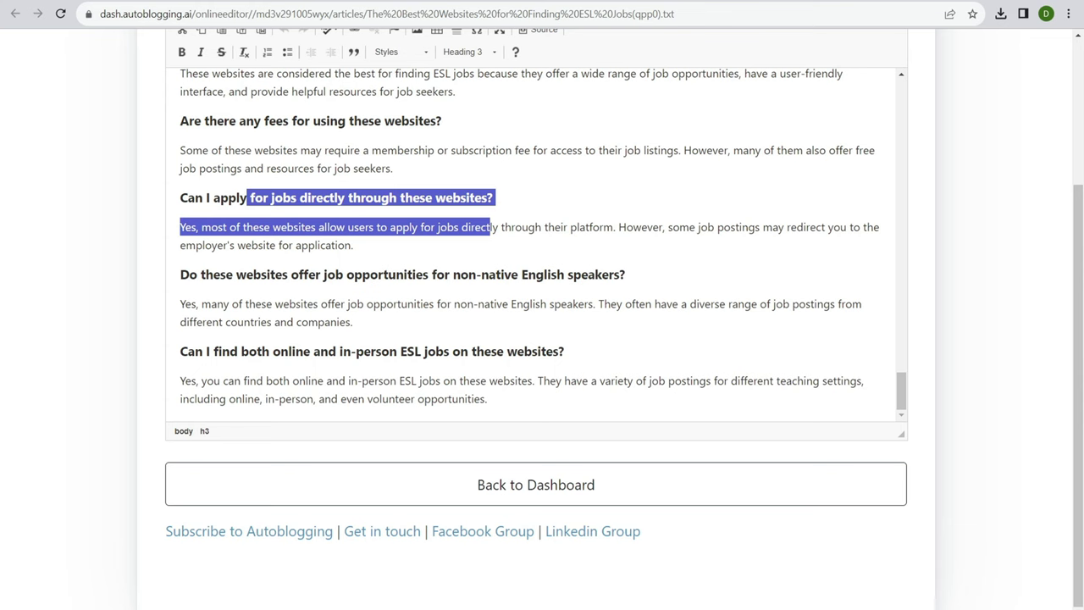
left_click_drag(901, 391, 902, 216)
scroll(542, 339, "up", 8)
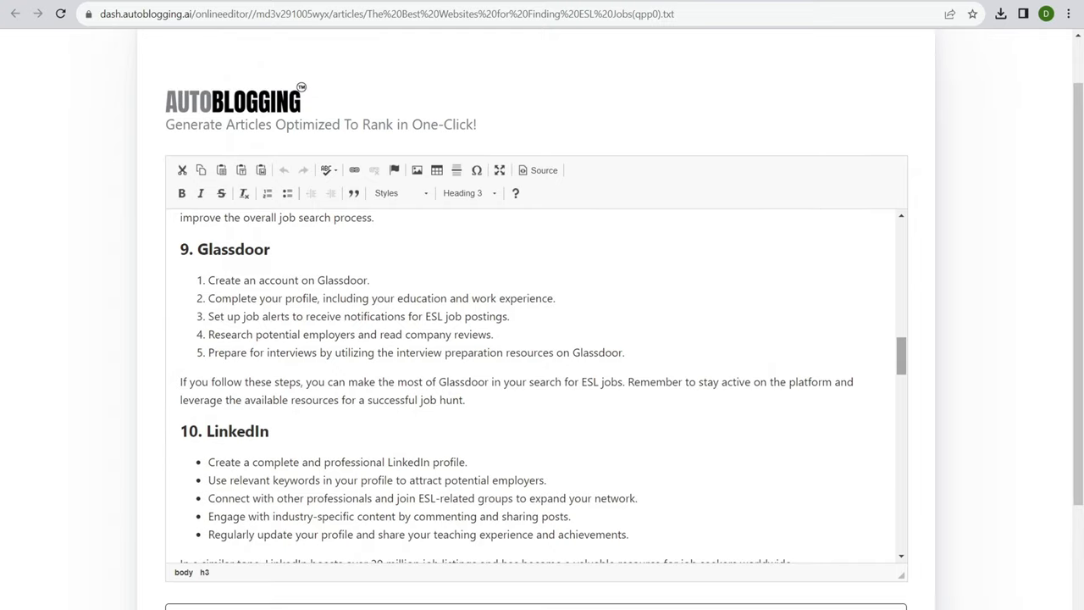
Scroll to the top and open the '159 Very Good Debate Topics For Your Students' article
scroll(533, 381, "up", 5)
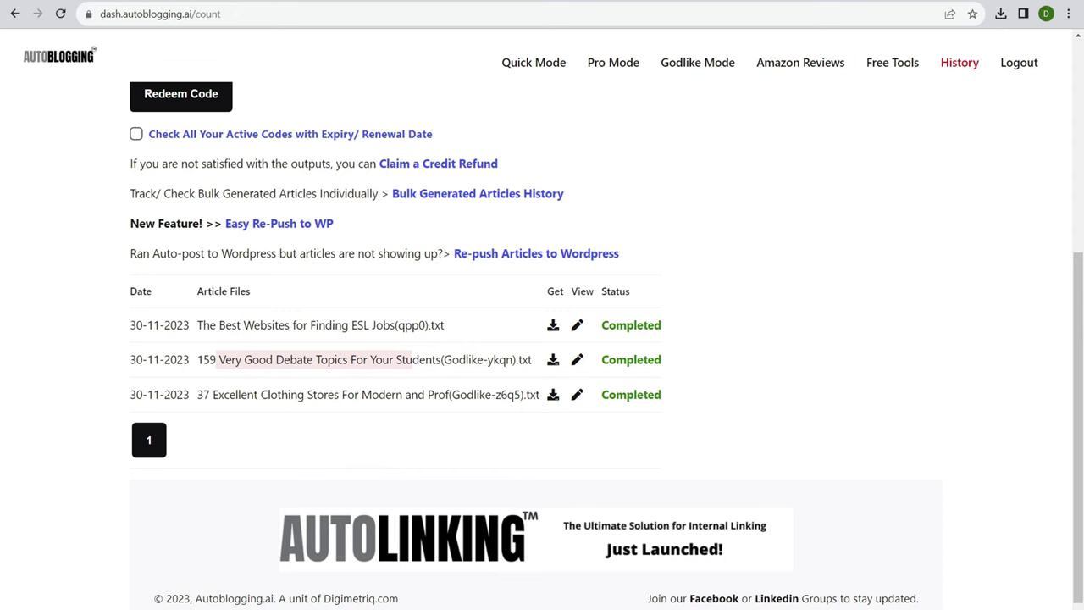
left_click(577, 359)
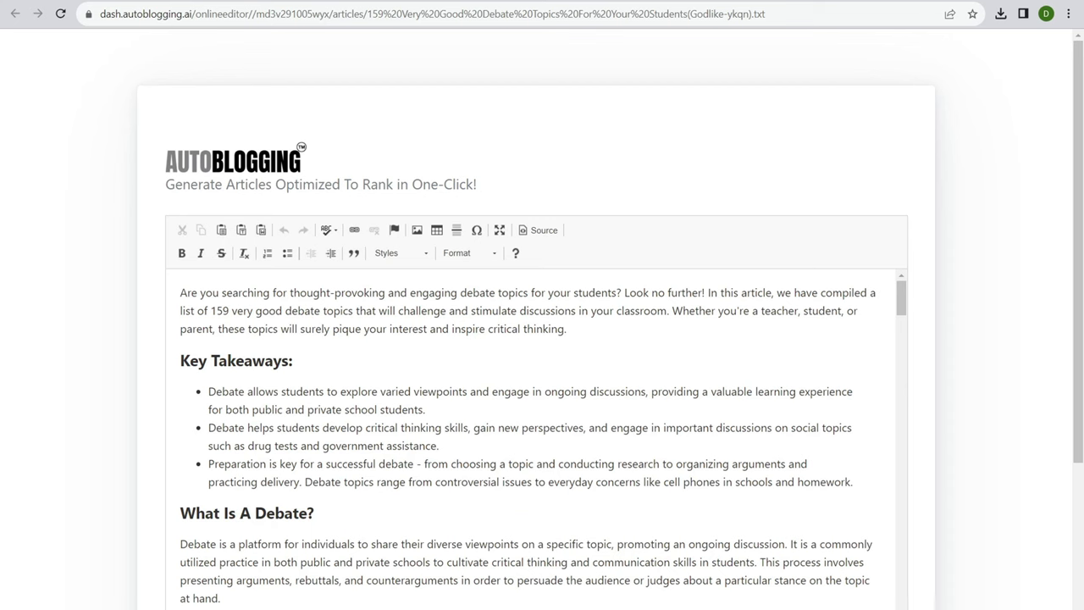
Reopen the debate topics article from the generated articles list and scroll through it
mouse_move(901, 298)
left_mouse_down()
mouse_move(902, 559)
mouse_move(901, 316)
left_mouse_up()
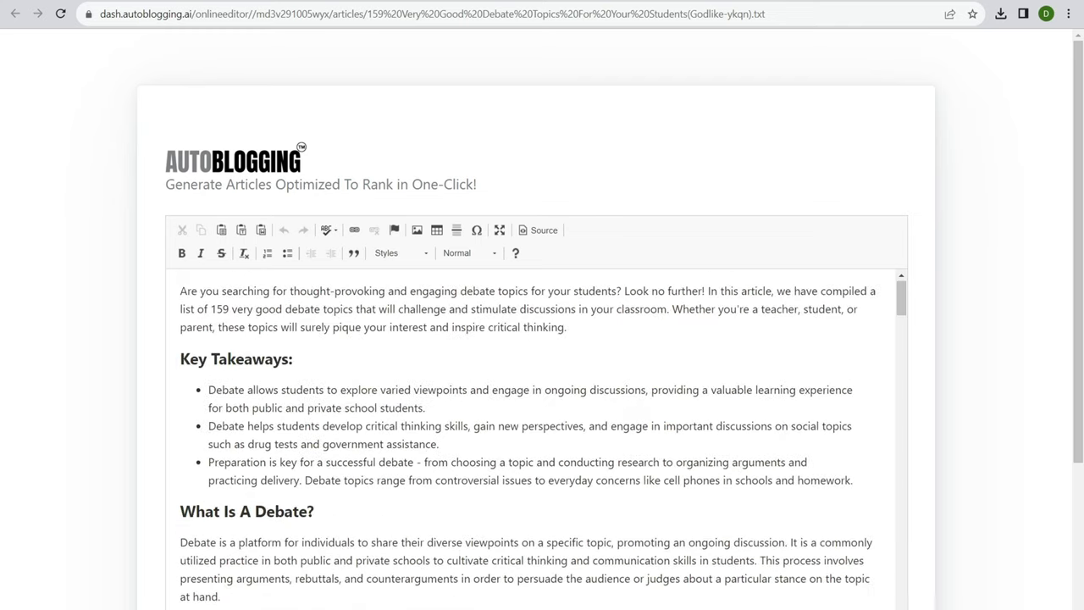
key("alt+Left")
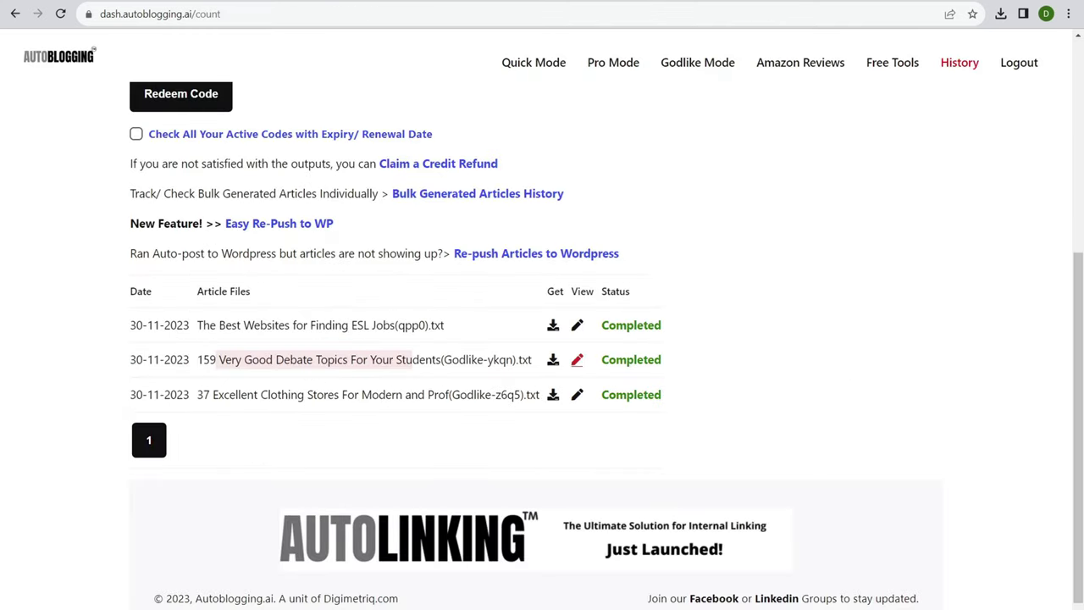
left_click(577, 360)
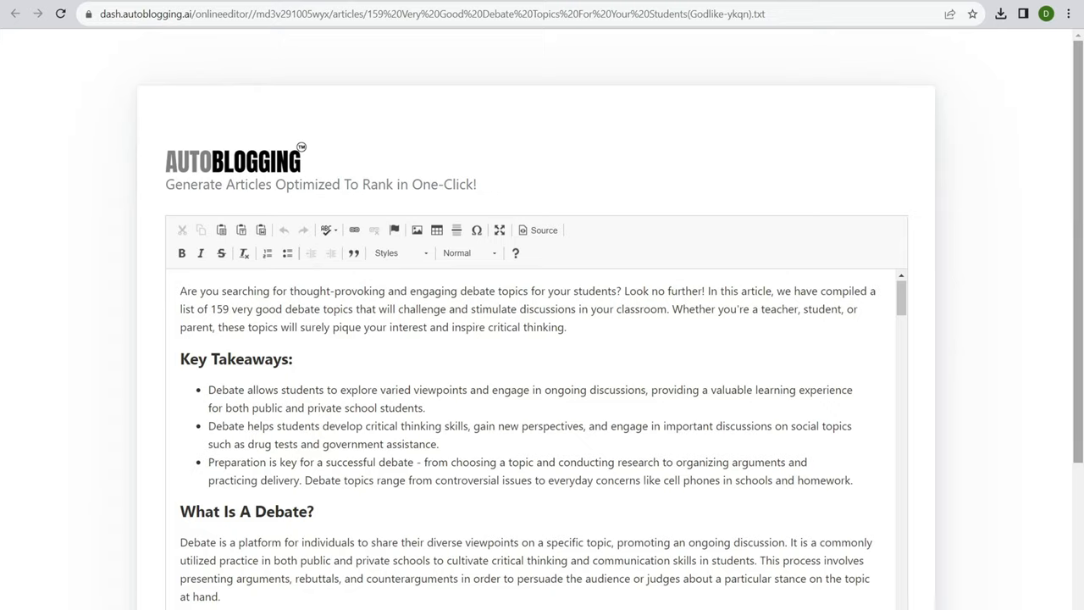
scroll(1078, 254, "down", 1)
scroll(535, 362, "down", 20)
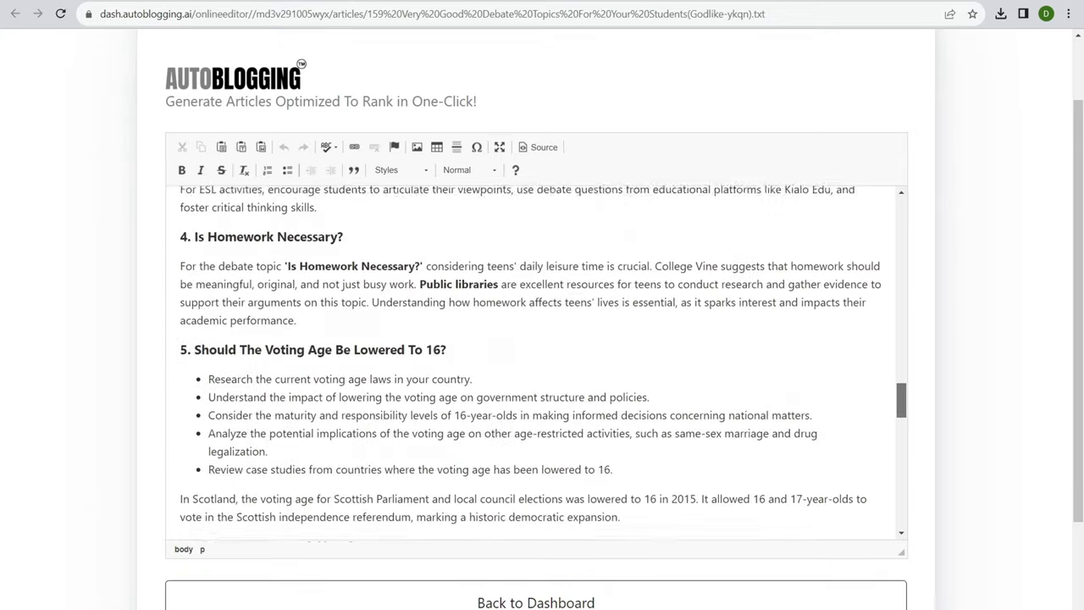
scroll(535, 362, "down", 8)
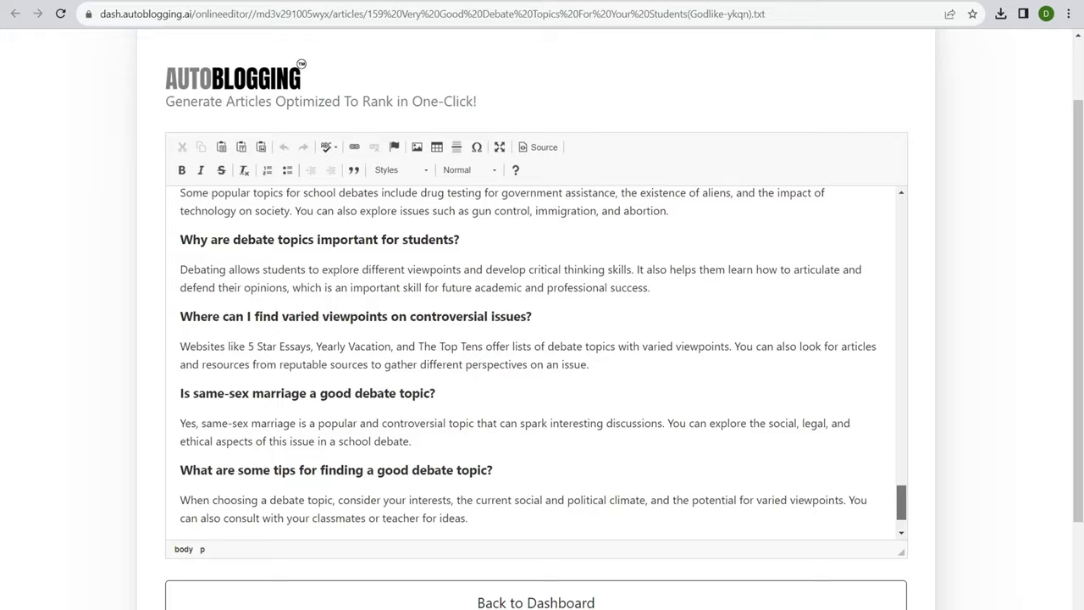
scroll(535, 361, "up", 20)
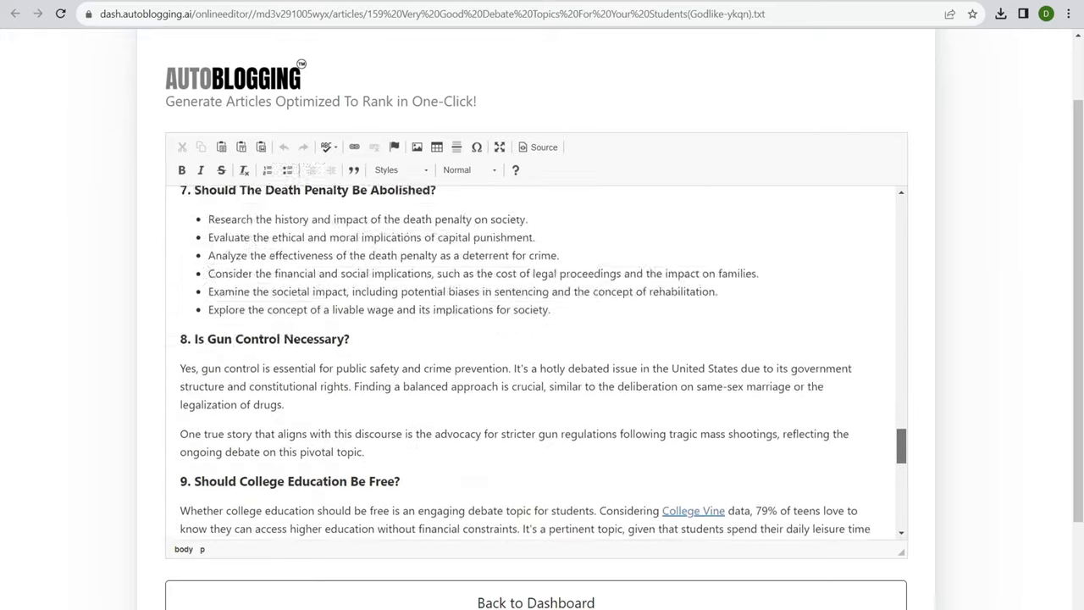
scroll(536, 362, "up", 8)
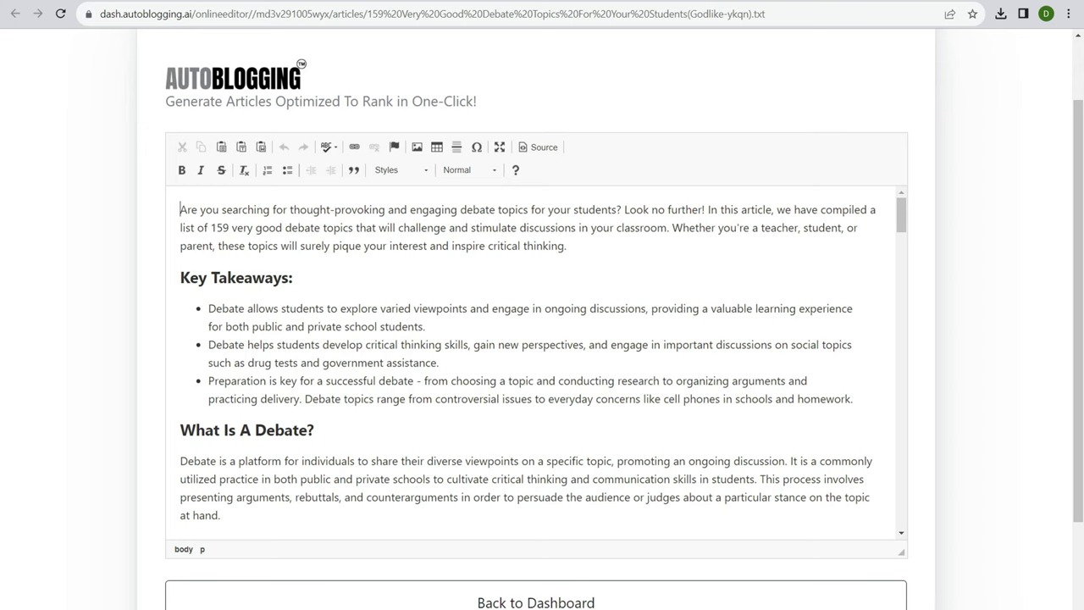
scroll(536, 363, "down", 10)
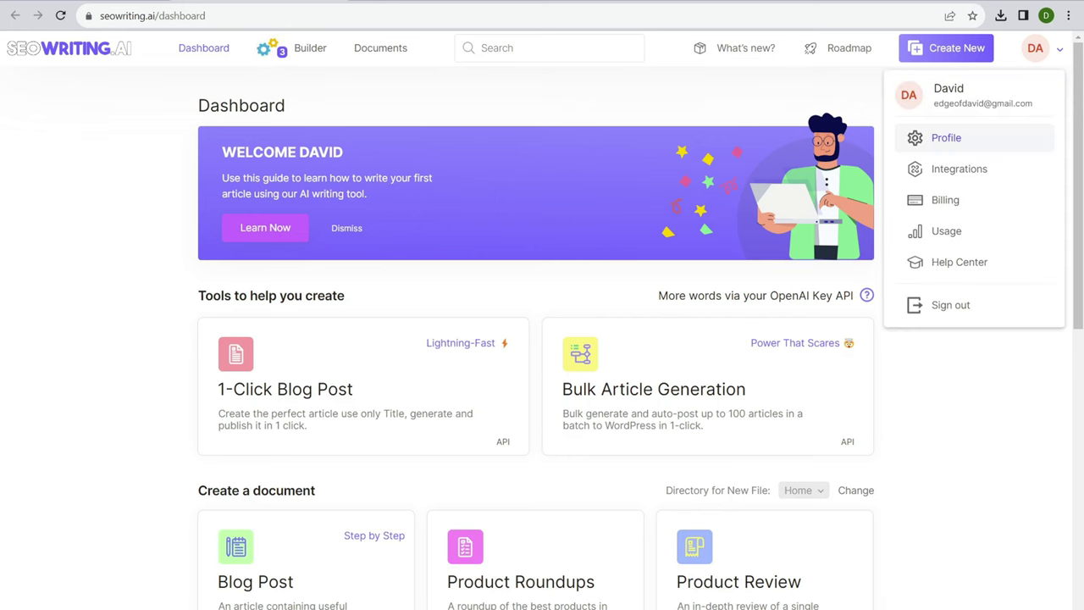
View the billing settings in the SEOWriting.ai account profile
left_click(947, 137)
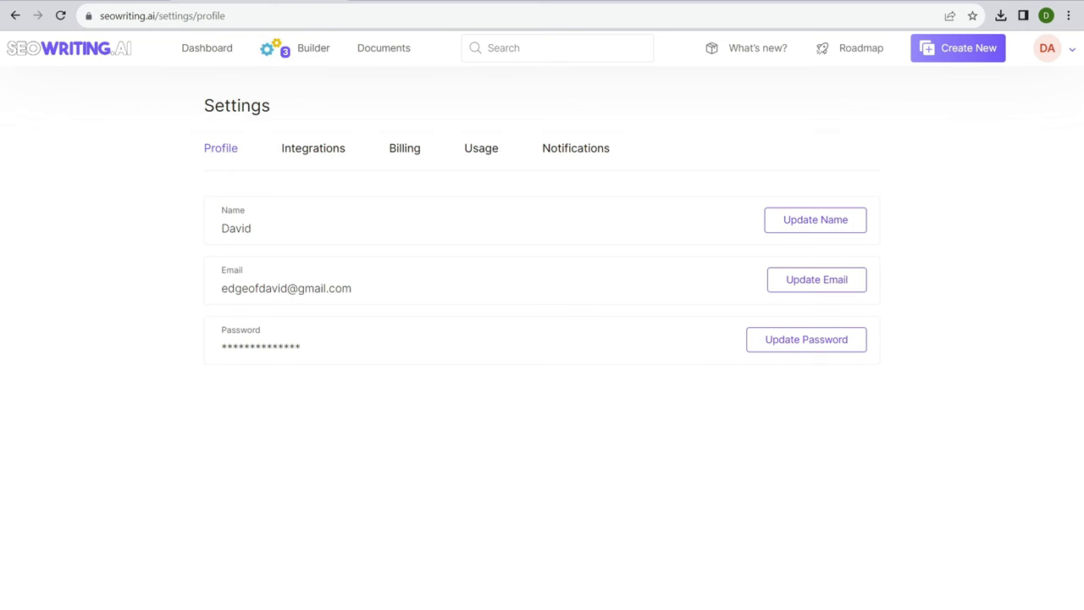
left_click(404, 148)
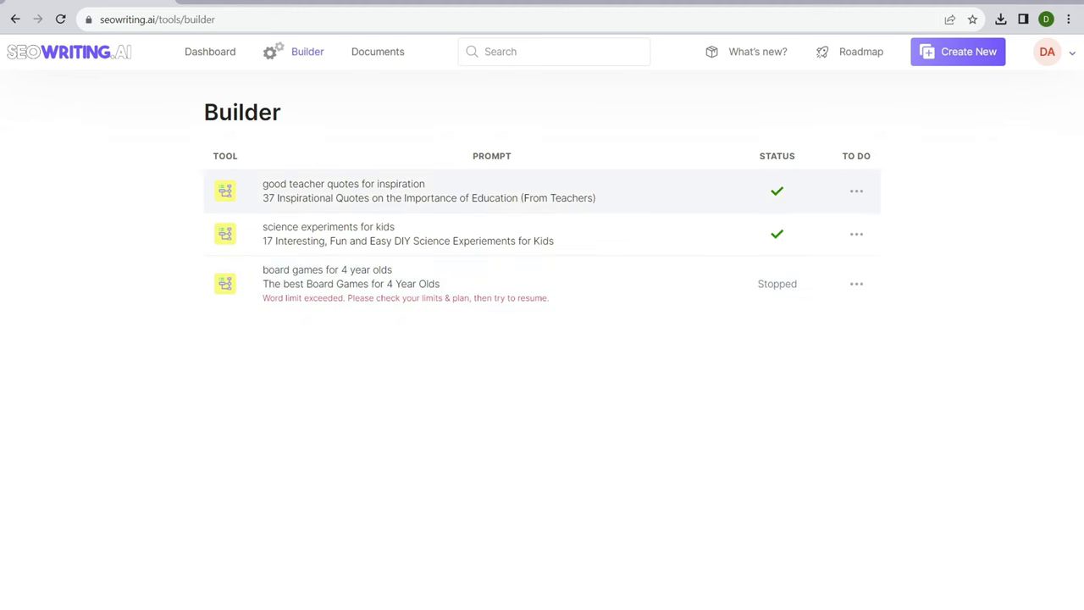
Open the finished teacher quotes article and select its opening paragraph and Key Takeaways heading
left_click(428, 191)
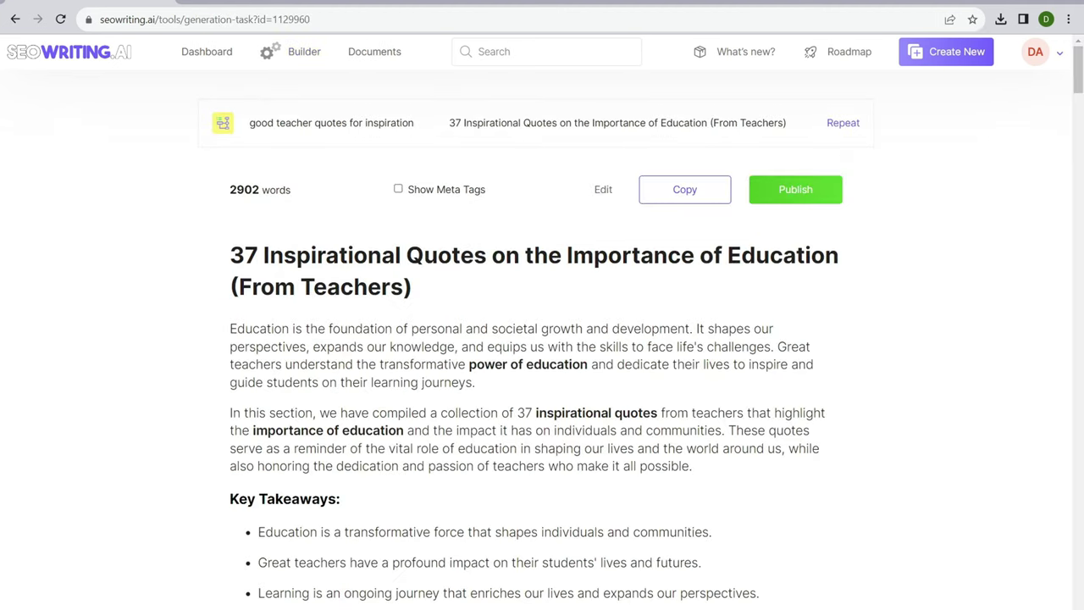
scroll(542, 339, "down", 3)
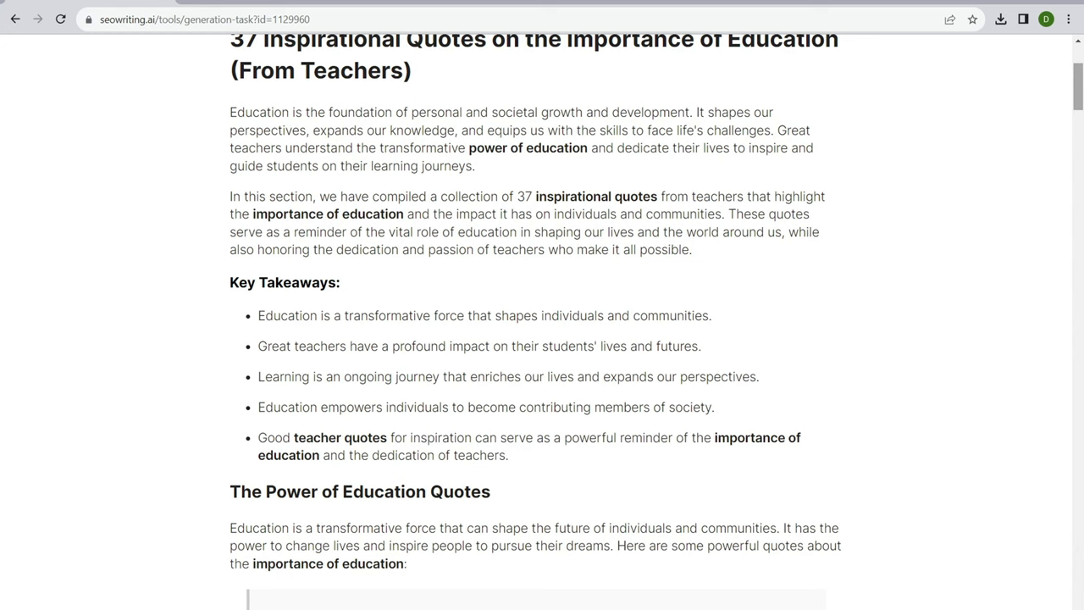
left_click_drag(266, 112, 468, 166)
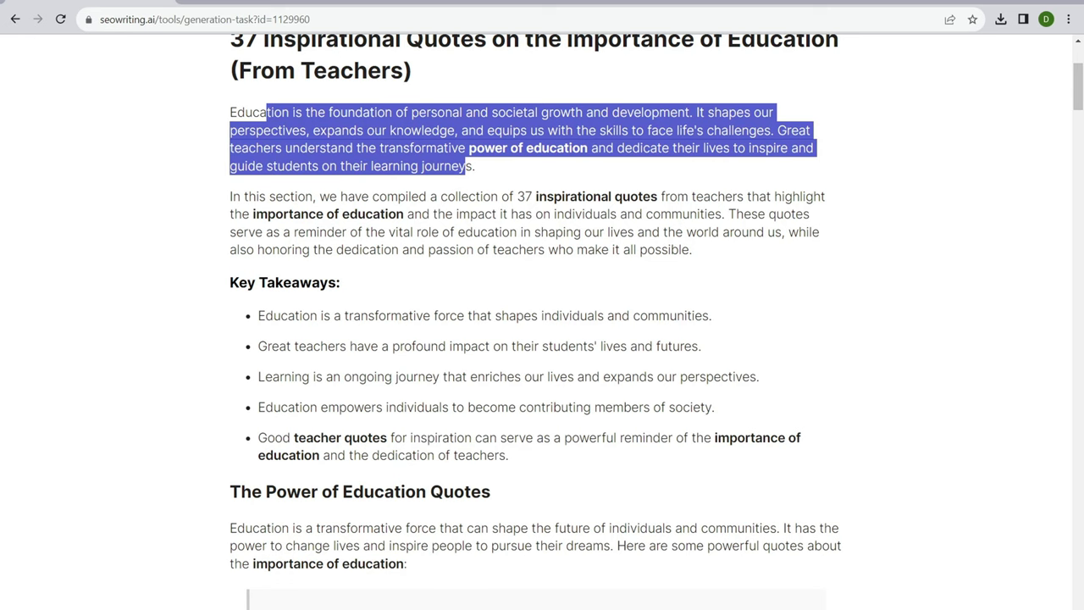
left_click_drag(230, 282, 340, 283)
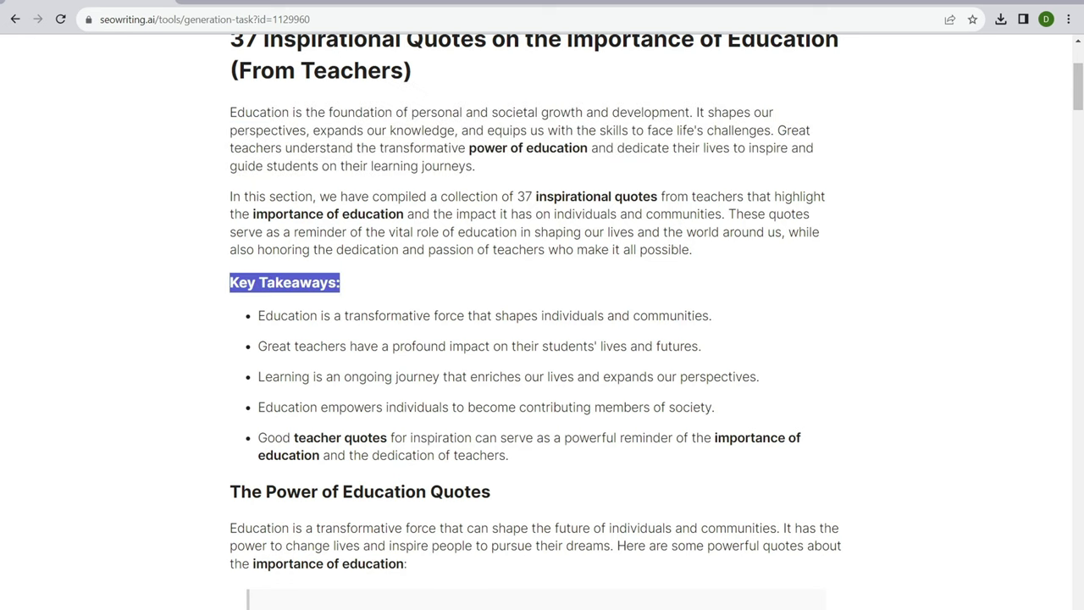
Scroll through the quote sections, highlighting headings such as 'The Power of Education Quotes'
scroll(536, 322, "down", 10)
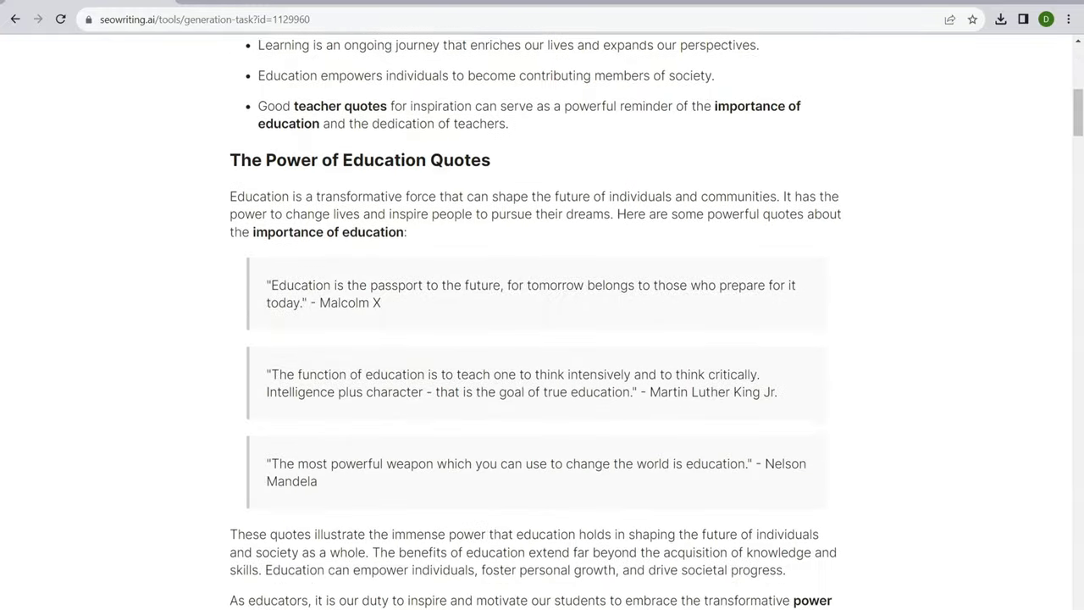
scroll(535, 322, "down", 9)
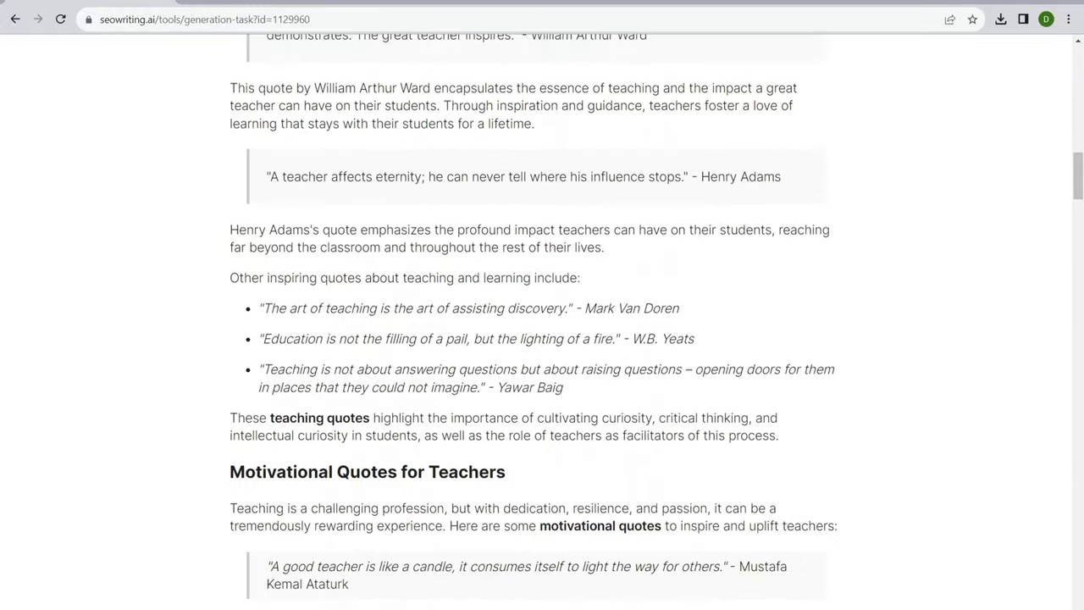
scroll(535, 322, "up", 9)
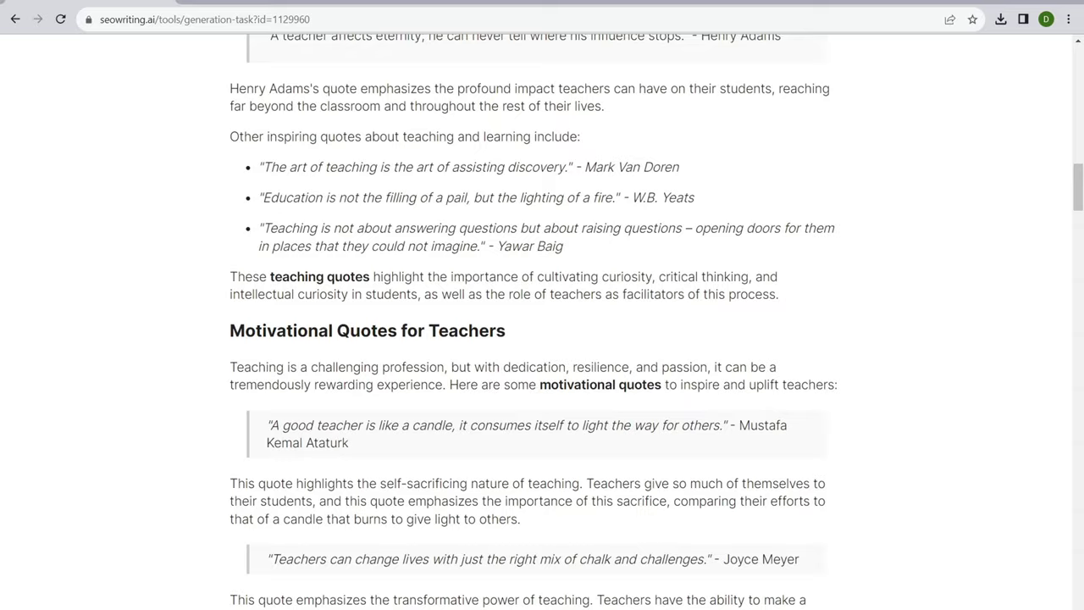
scroll(536, 322, "down", 3)
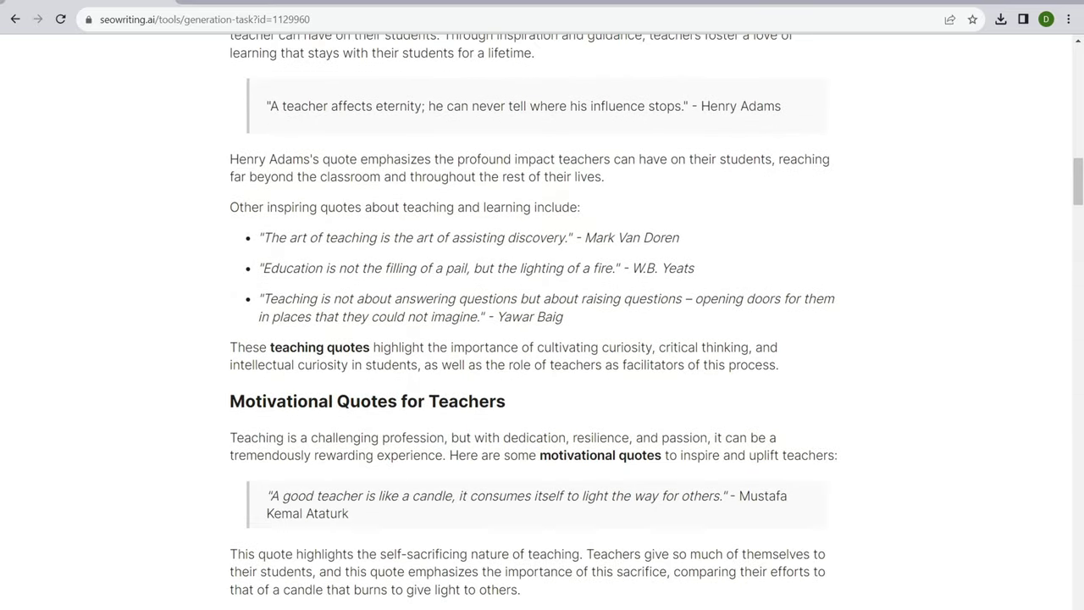
scroll(535, 322, "up", 6)
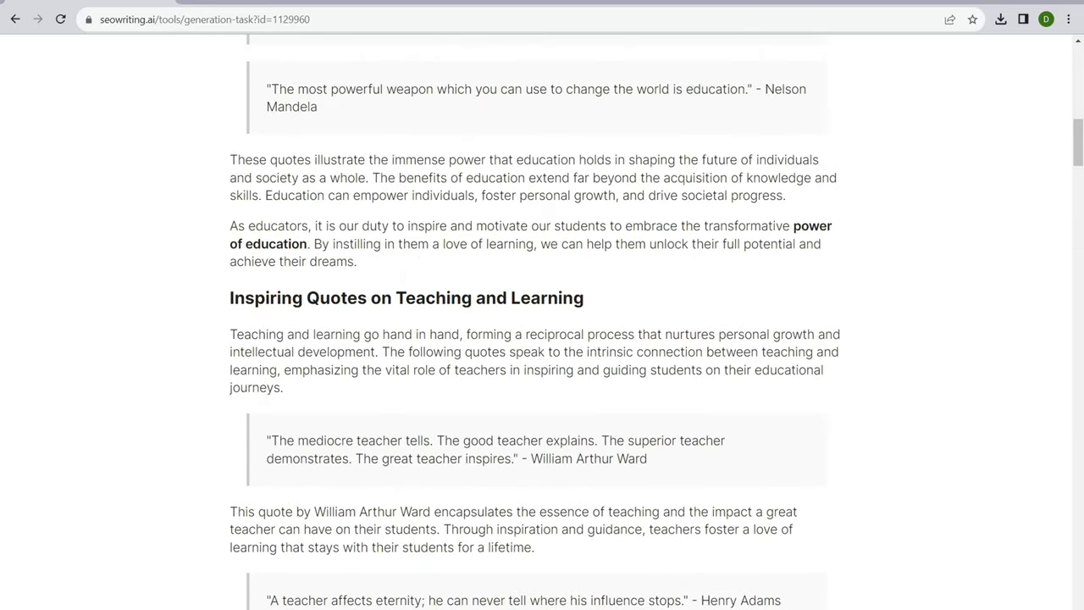
left_click_drag(277, 297, 559, 297)
scroll(560, 298, "up", 5)
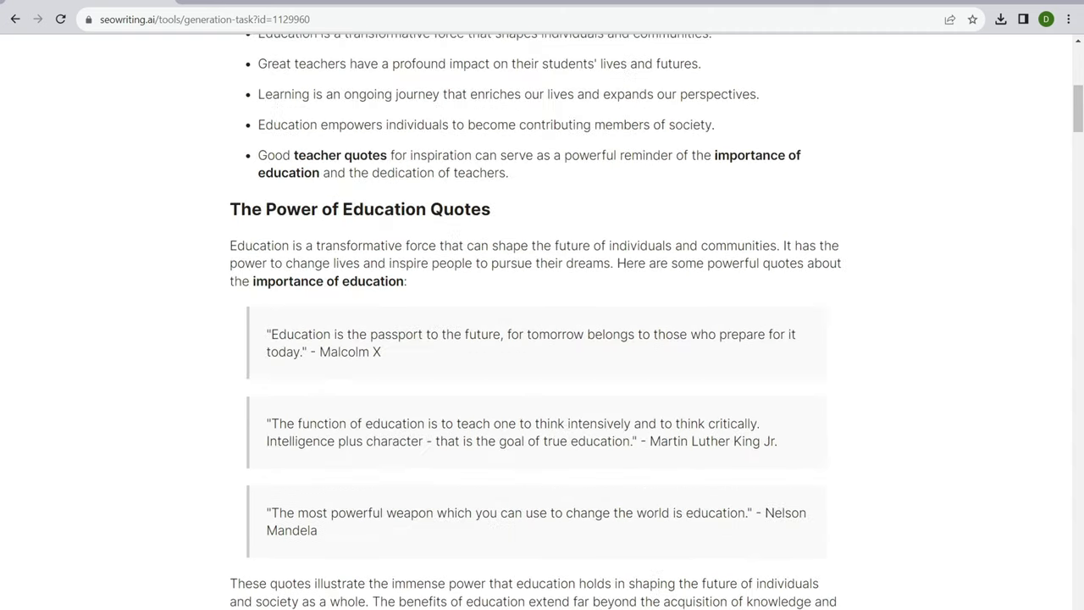
left_click_drag(251, 209, 491, 209)
scroll(492, 209, "down", 10)
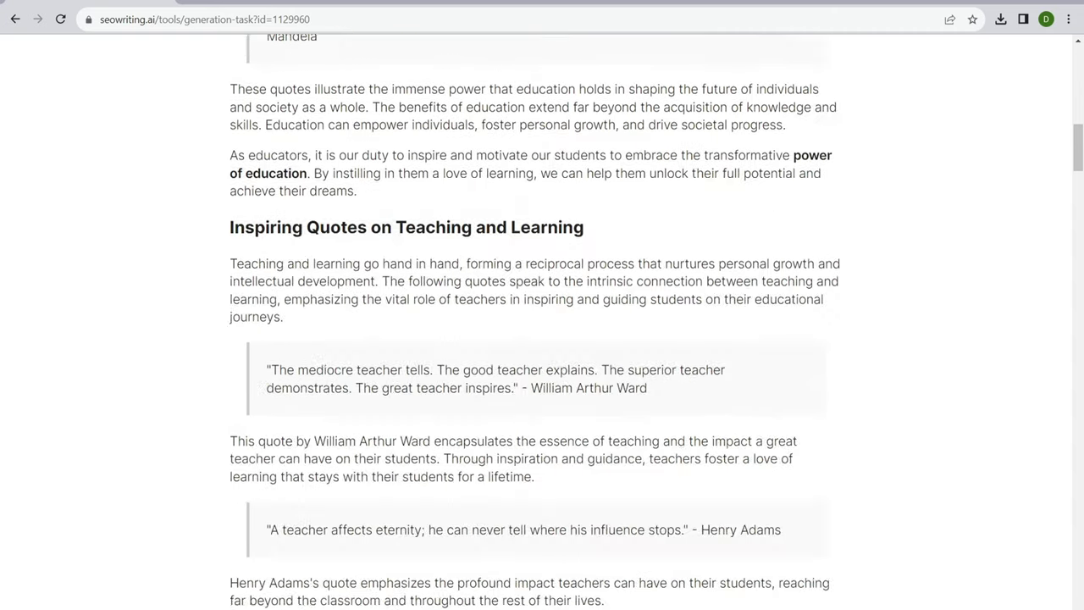
scroll(491, 339, "down", 6)
left_click_drag(280, 421, 509, 421)
scroll(509, 421, "down", 9)
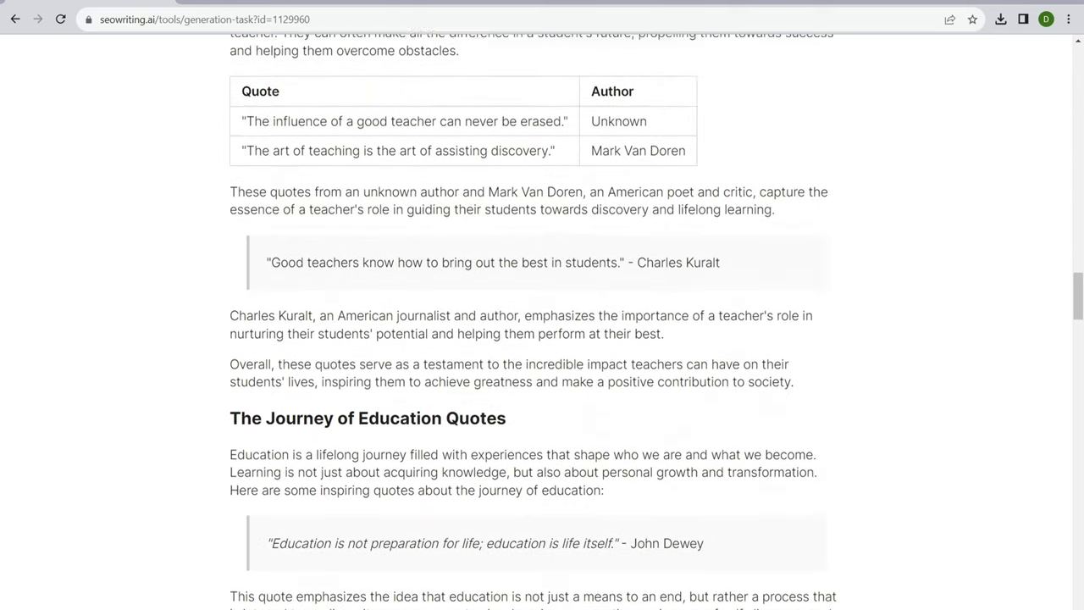
scroll(509, 421, "up", 3)
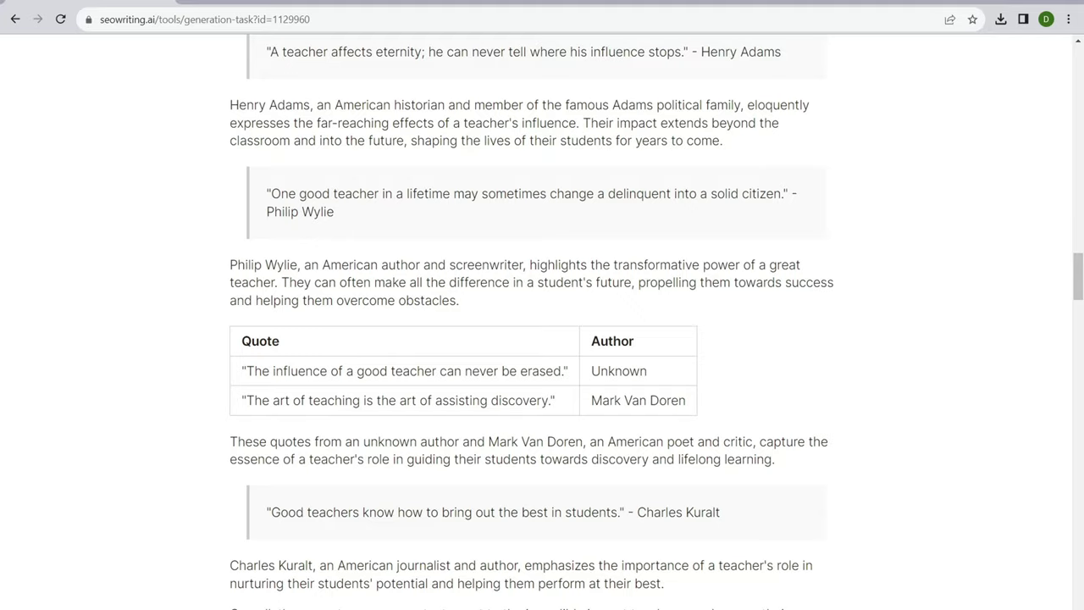
scroll(532, 322, "down", 4)
left_click_drag(266, 315, 286, 314)
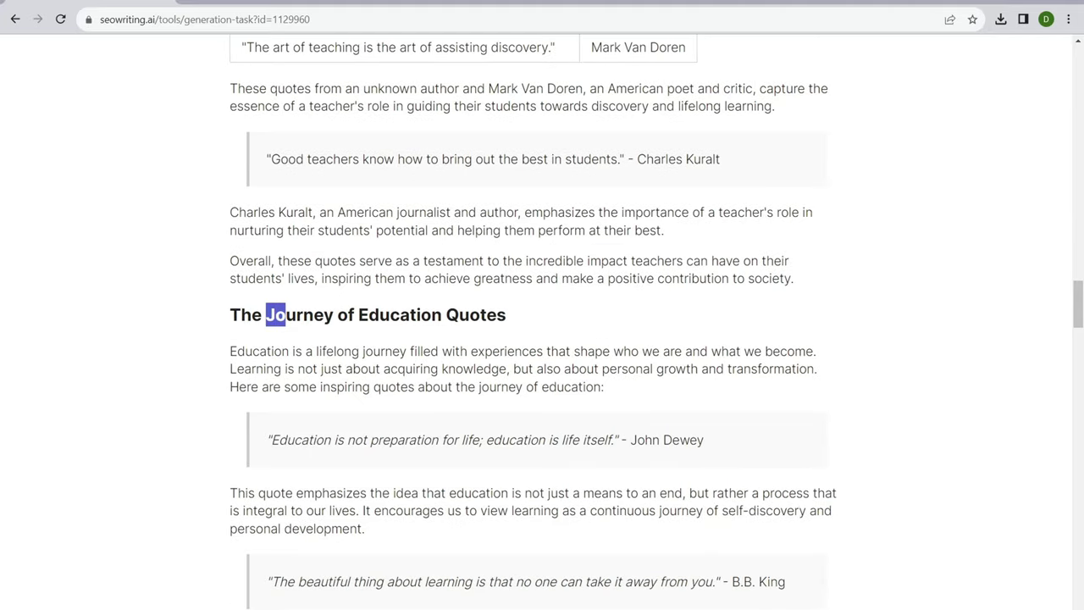
left_click(287, 314)
scroll(532, 322, "down", 10)
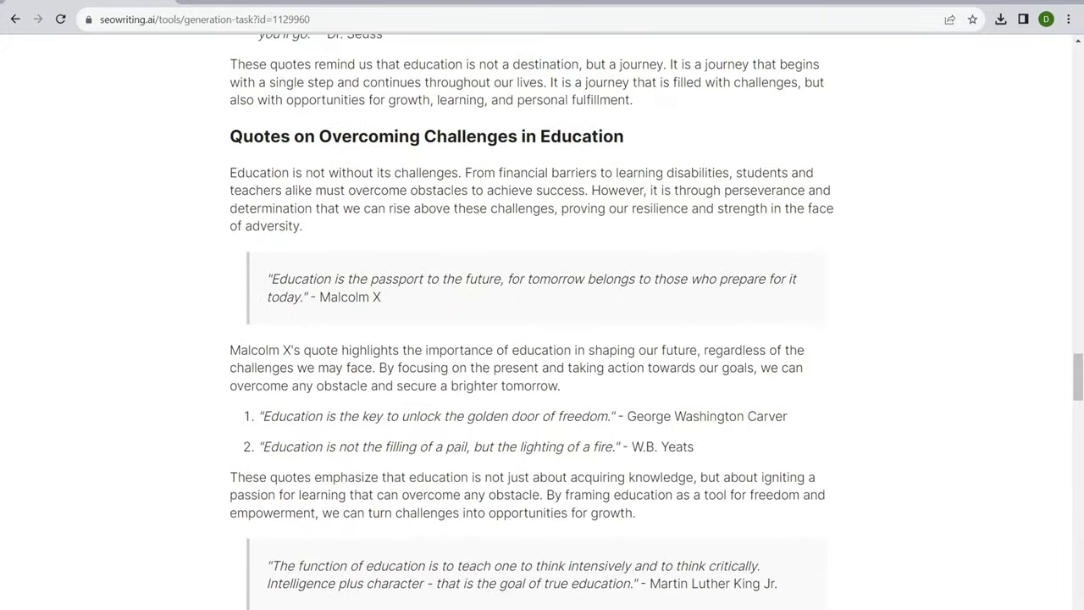
left_click_drag(280, 136, 563, 136)
scroll(532, 321, "down", 15)
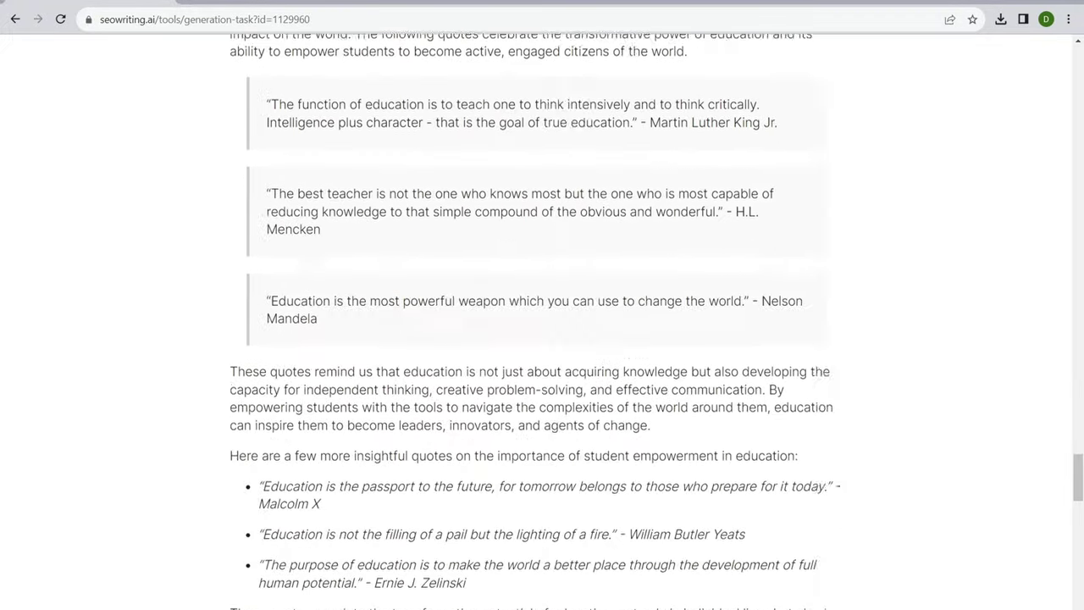
scroll(532, 322, "down", 15)
scroll(532, 322, "up", 10)
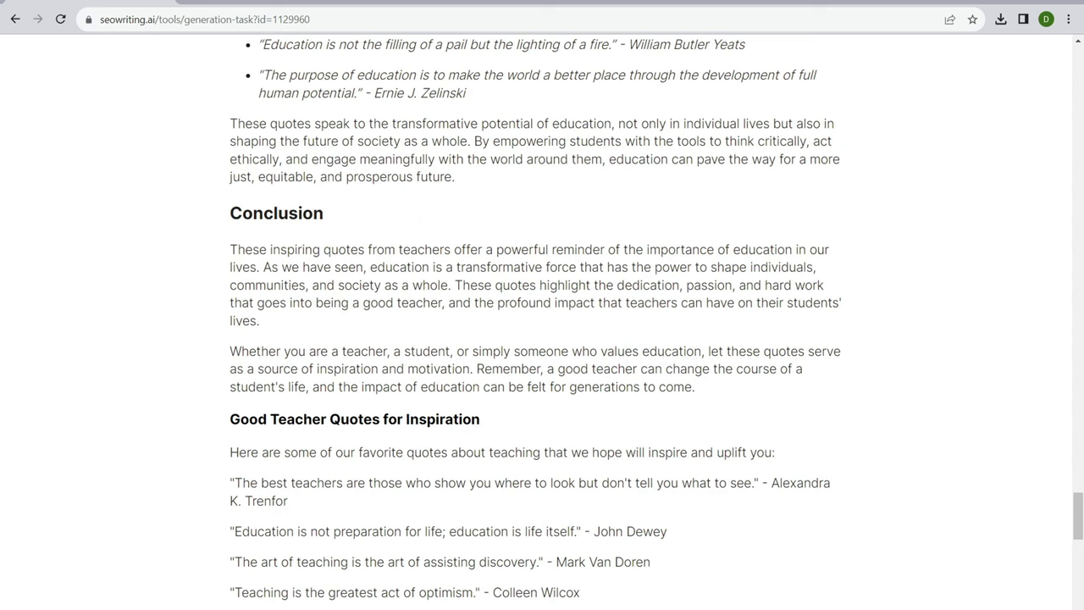
scroll(542, 321, "up", 15)
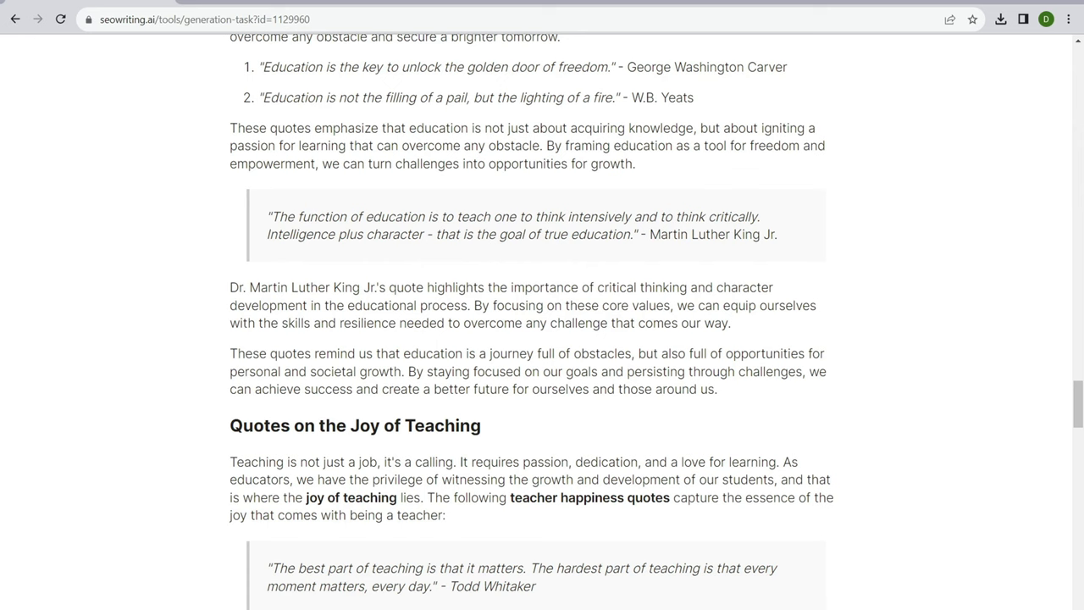
scroll(542, 322, "up", 10)
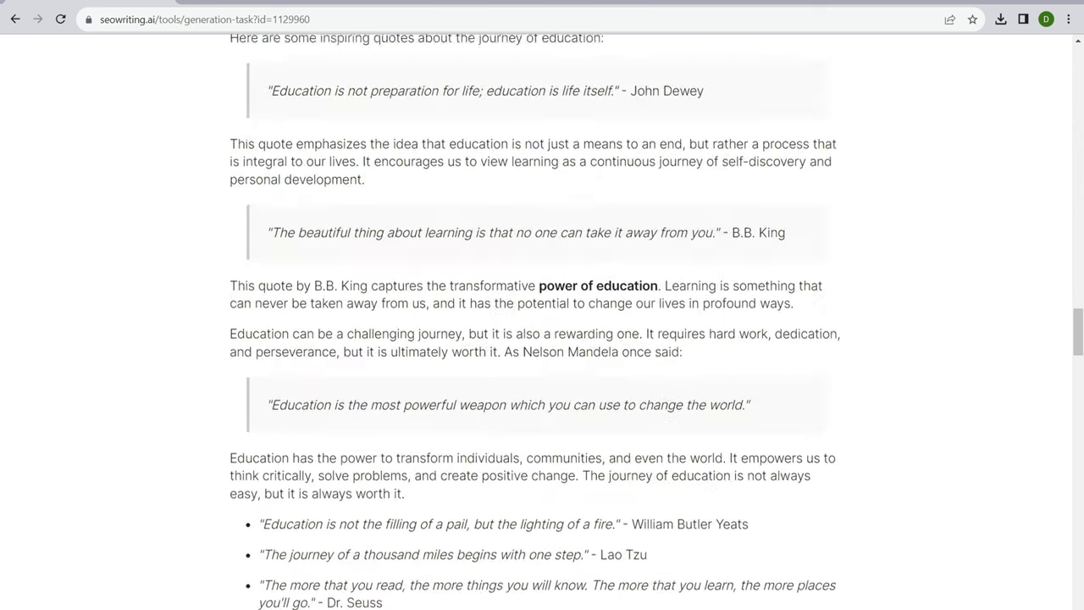
scroll(542, 322, "down", 11)
scroll(542, 322, "down", 20)
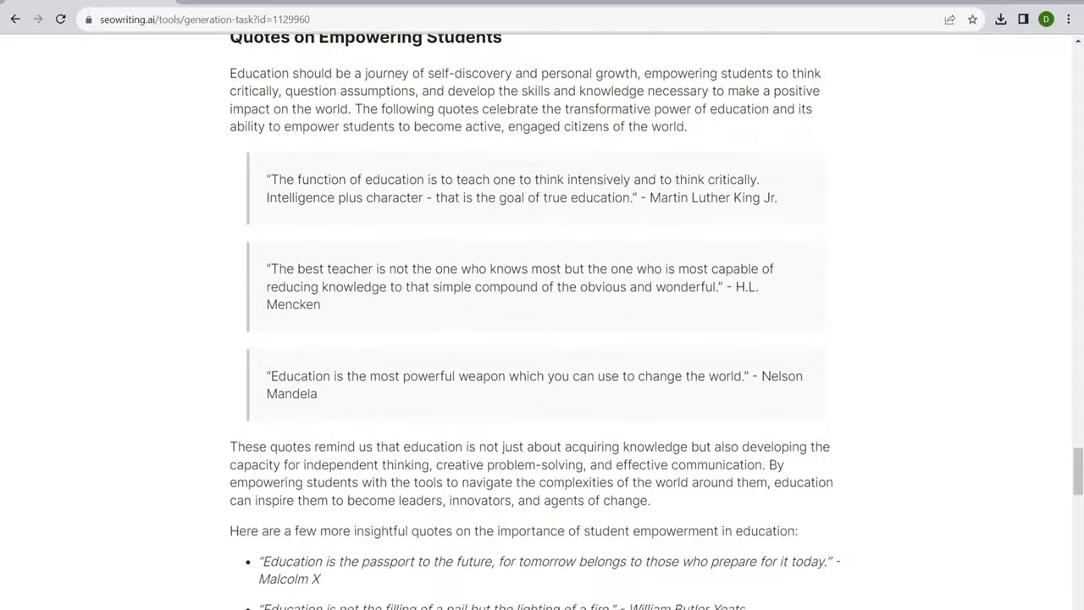
scroll(542, 322, "down", 3)
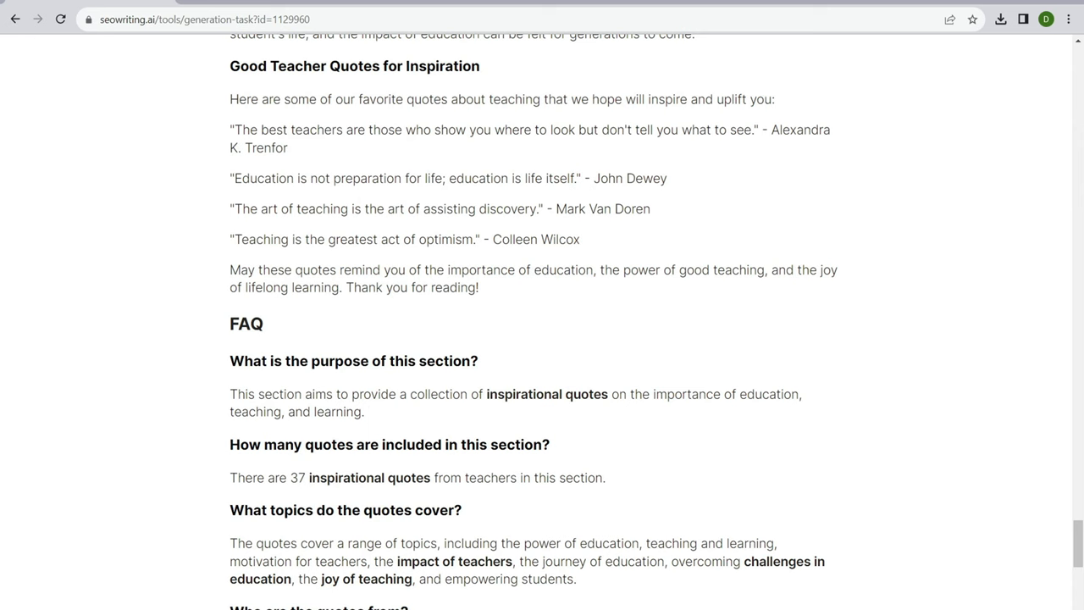
left_click_drag(294, 361, 462, 361)
left_click_drag(332, 445, 403, 445)
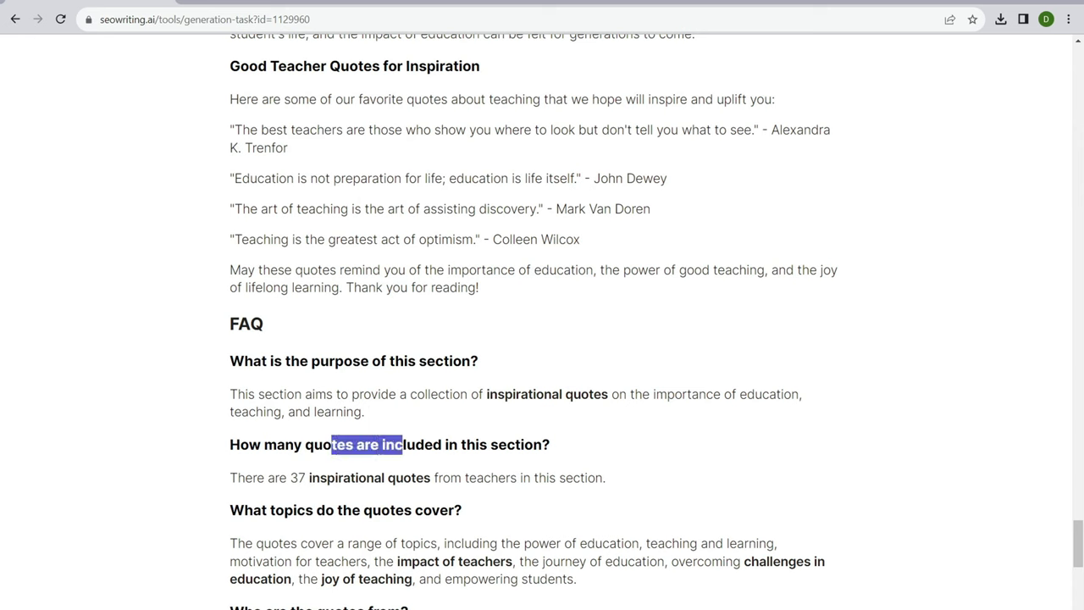
left_click_drag(294, 394, 364, 412)
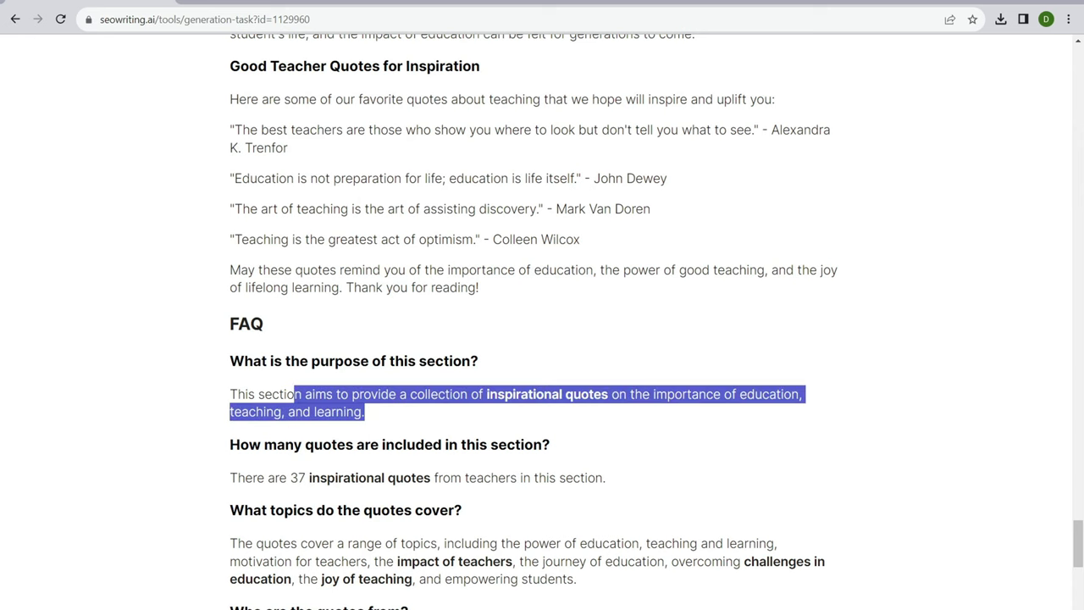
left_click_drag(365, 444, 488, 445)
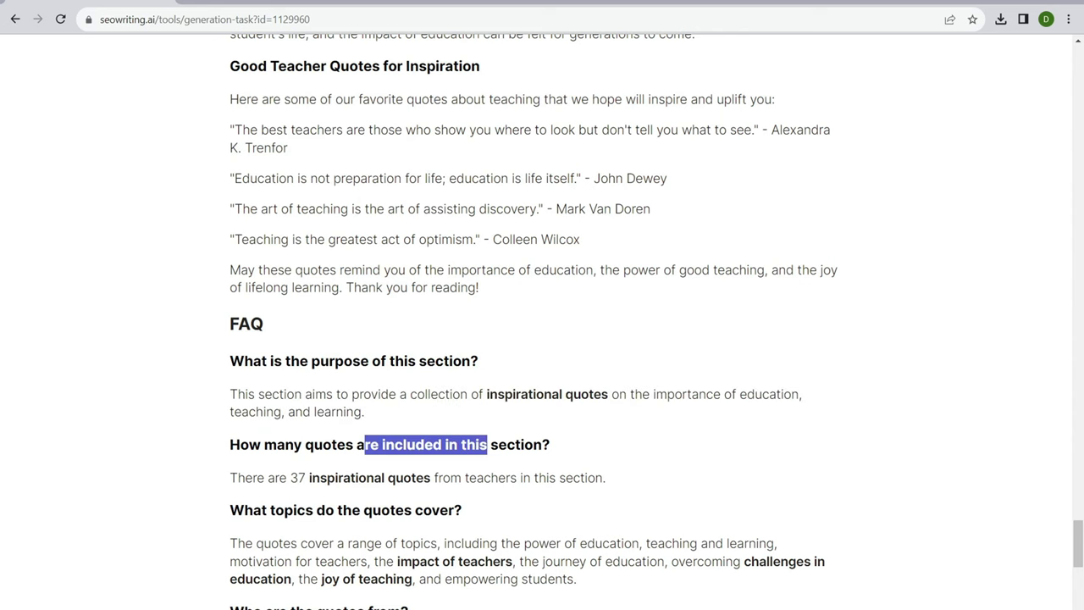
left_click_drag(267, 478, 463, 510)
scroll(462, 510, "down", 4)
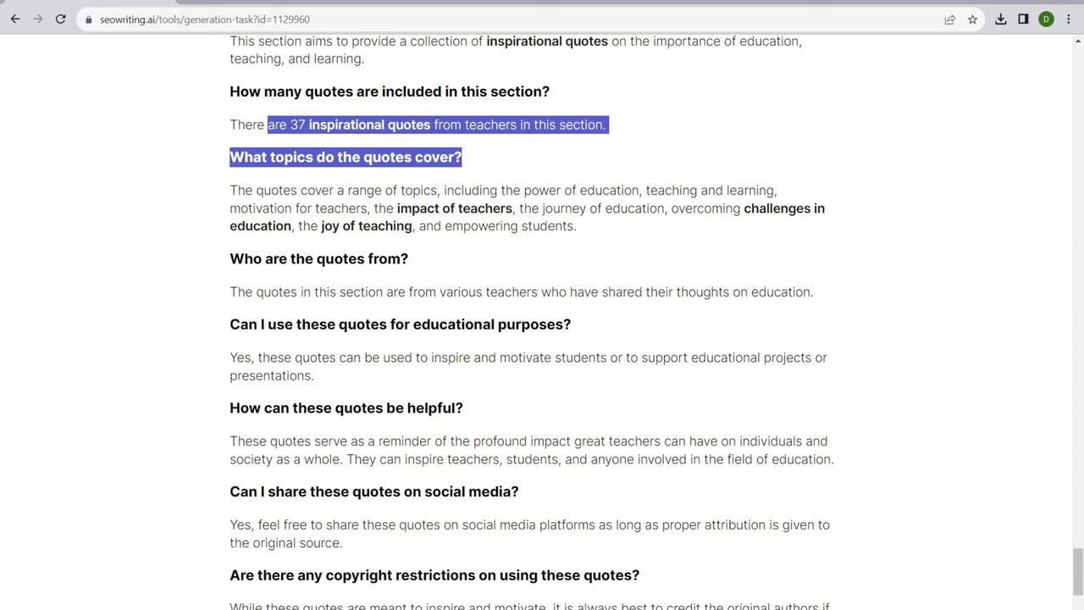
scroll(532, 322, "down", 3)
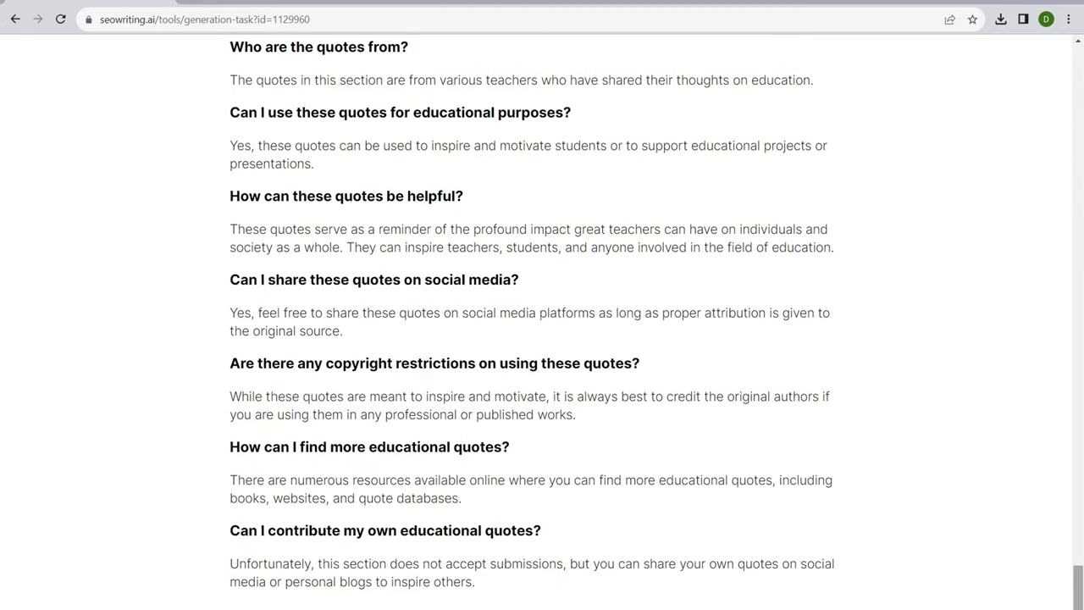
left_click_drag(1078, 581, 1078, 70)
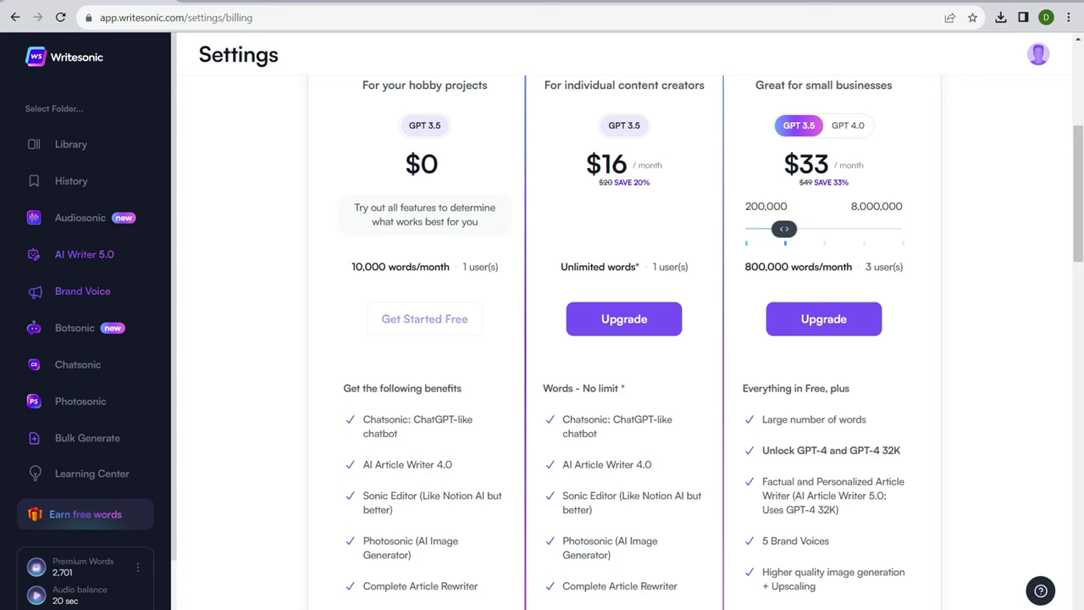
Scroll through Writesonic's Free, Freelancer and Small Team plan comparison
scroll(626, 339, "down", 3)
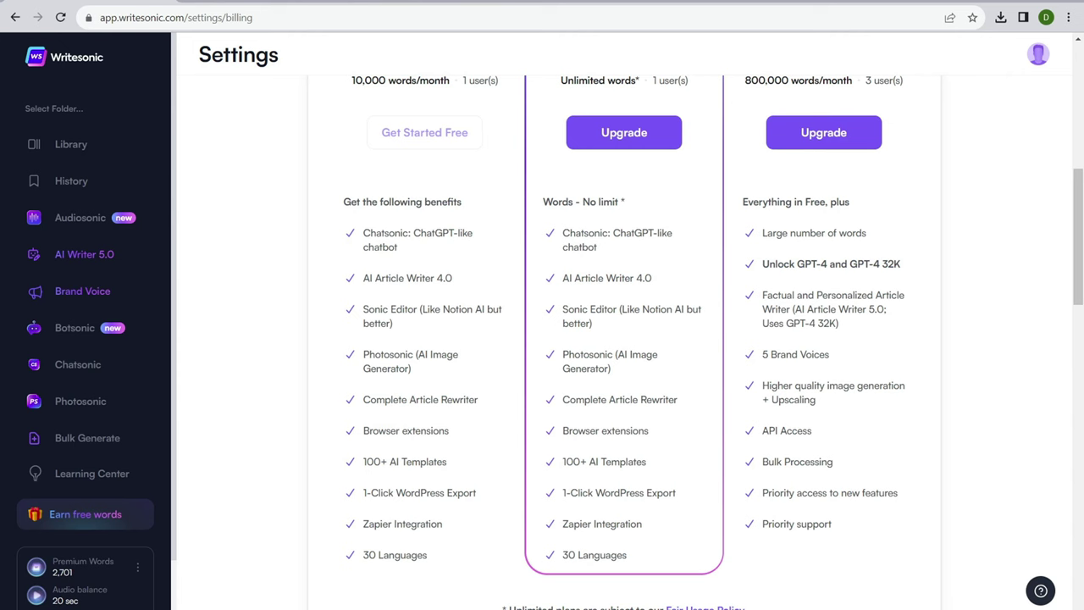
scroll(886, 264, "up", 4)
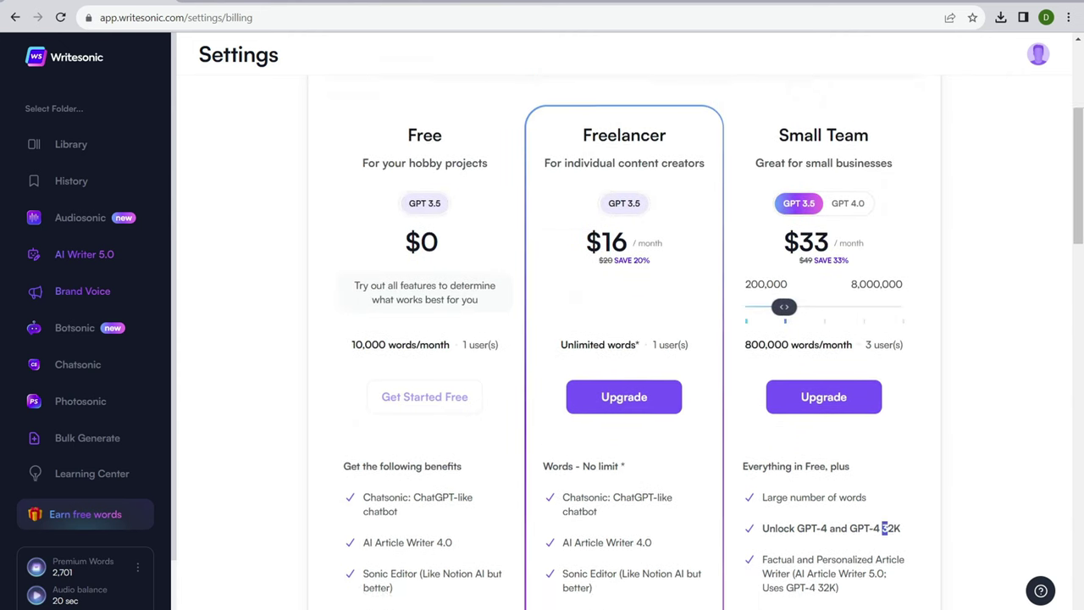
scroll(627, 339, "down", 4)
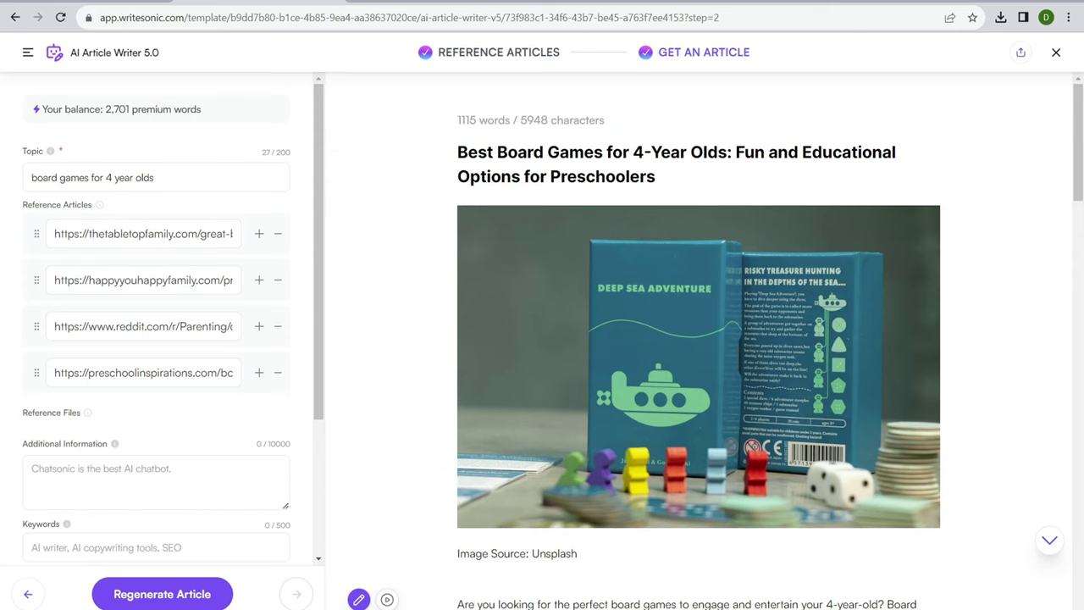
Scroll through the generated board games article and select the first Reference Articles URL
scroll(157, 322, "down", 3)
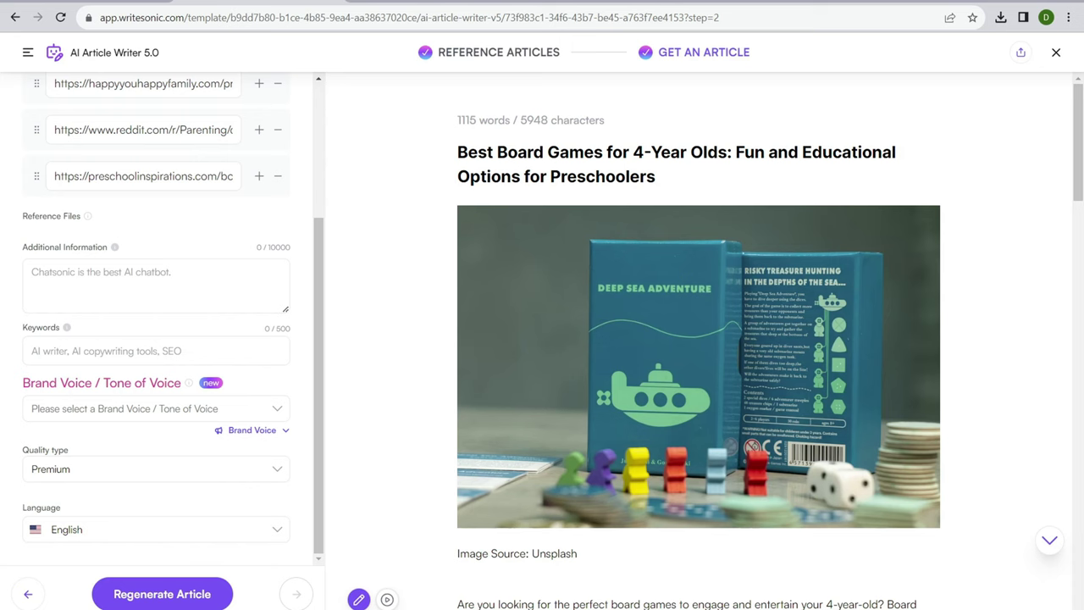
scroll(699, 338, "down", 4)
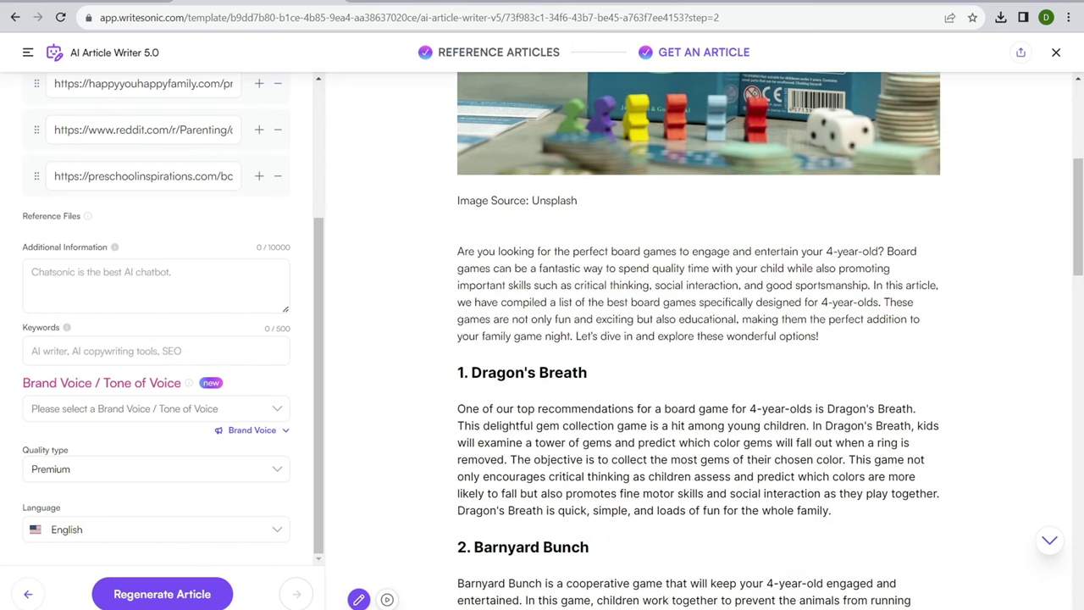
scroll(699, 339, "down", 5)
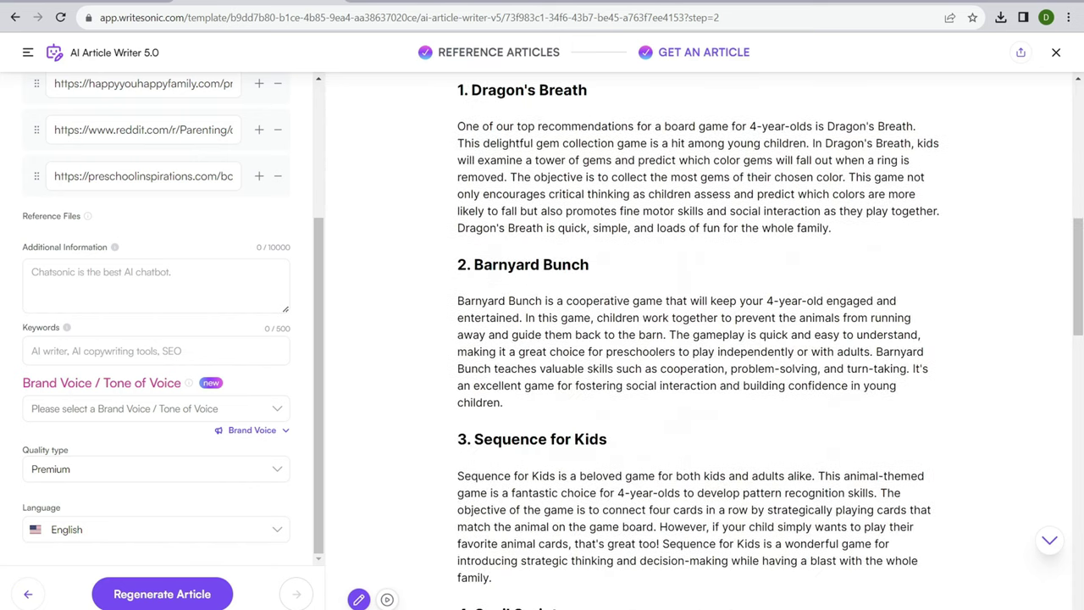
scroll(699, 339, "down", 1)
scroll(699, 339, "down", 14)
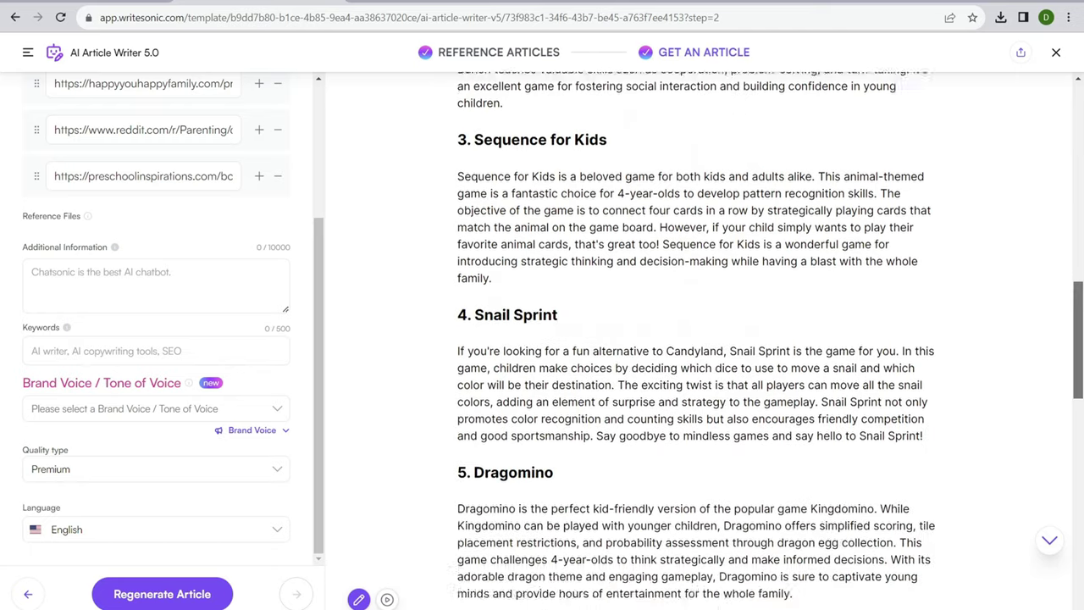
scroll(698, 339, "down", 1)
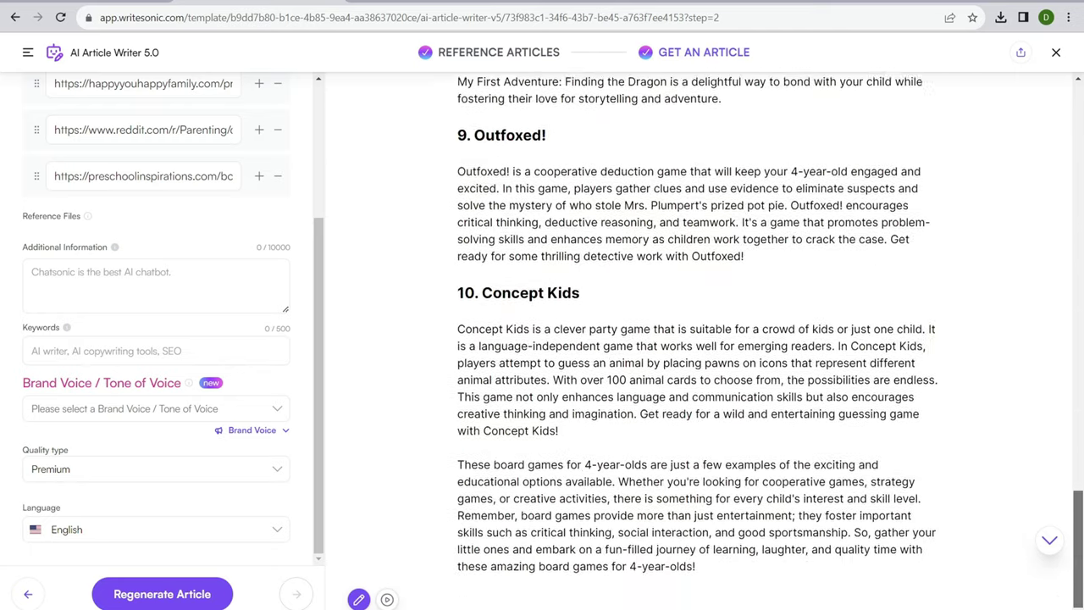
scroll(699, 339, "up", 9)
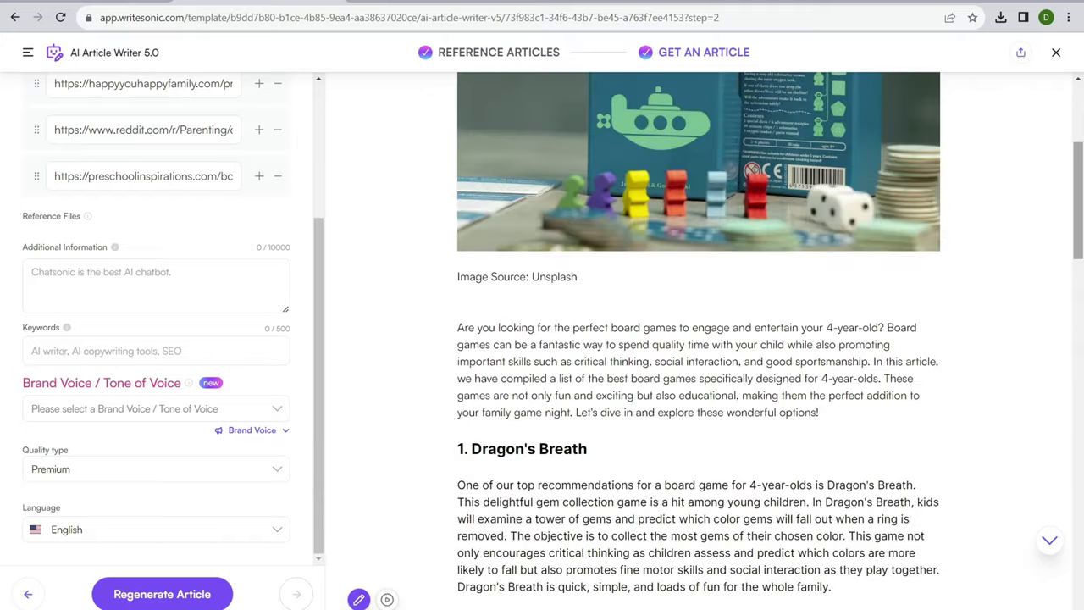
scroll(157, 322, "up", 3)
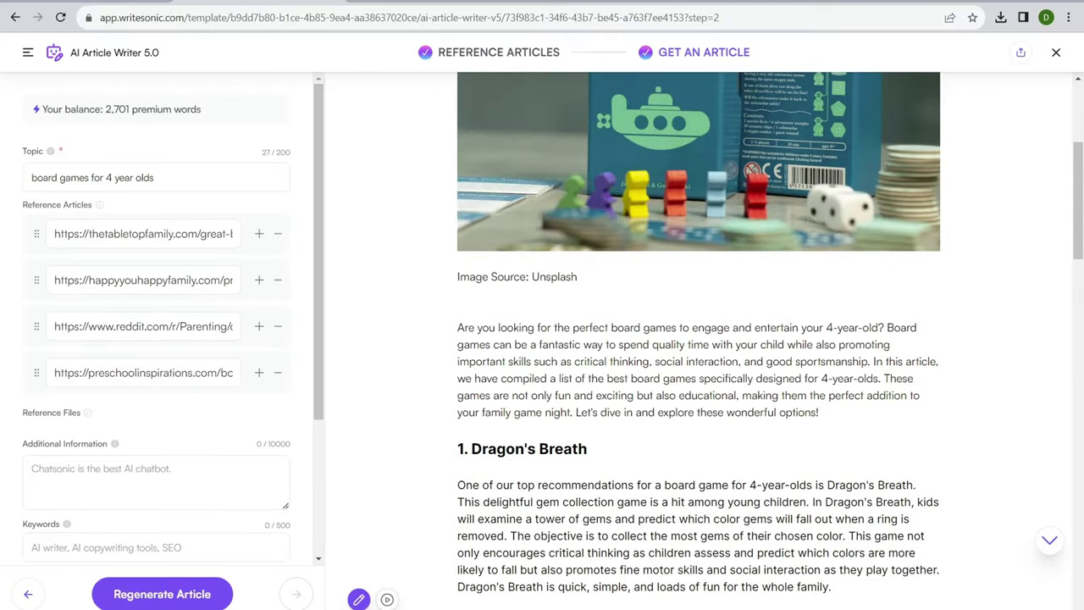
left_click_drag(59, 234, 254, 234)
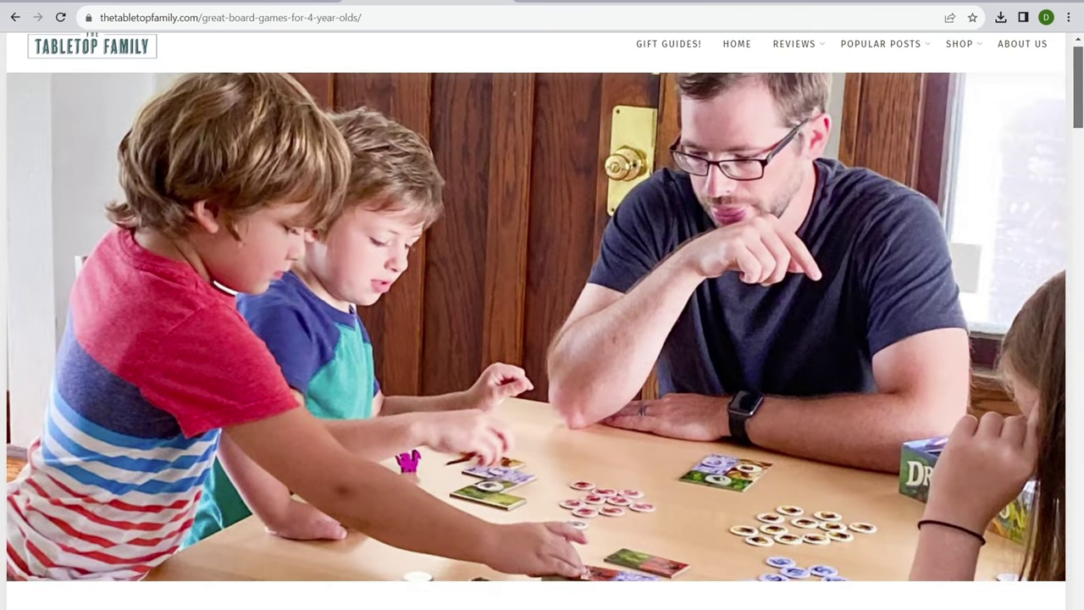
Scroll the Tabletop Family source and highlight its Dragon's Breath paragraph for comparison
scroll(542, 313, "down", 5)
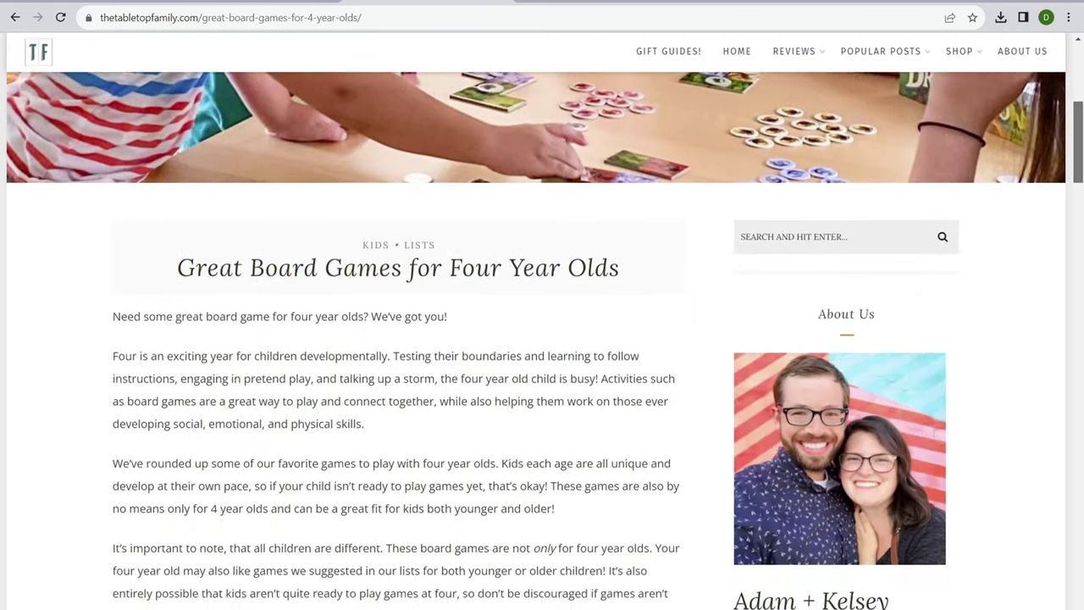
scroll(542, 339, "down", 12)
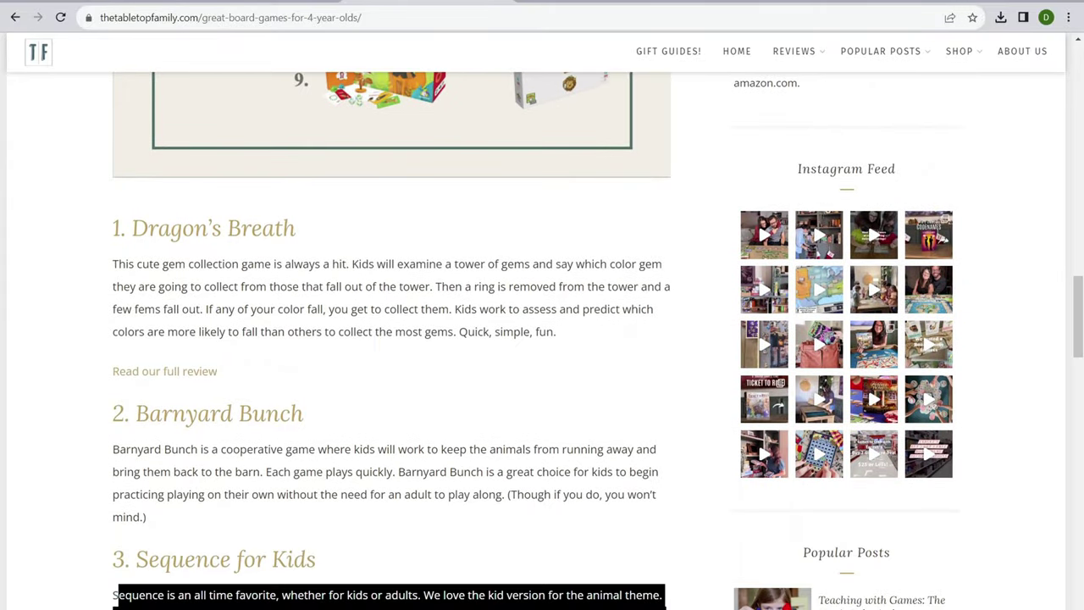
scroll(598, 341, "down", 1)
scroll(542, 338, "down", 1)
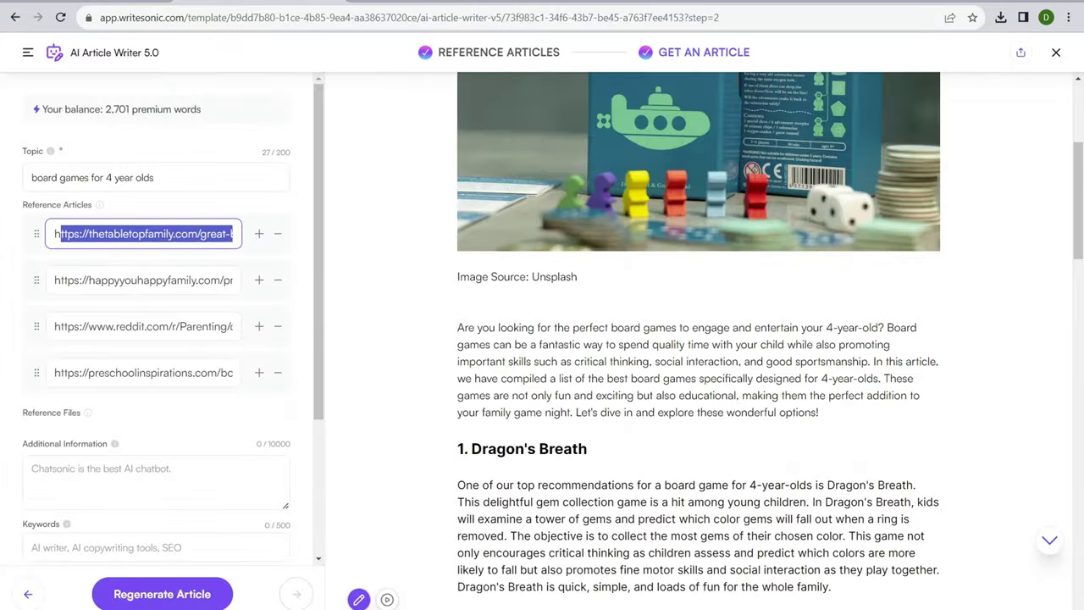
scroll(699, 338, "down", 2)
scroll(699, 339, "down", 2)
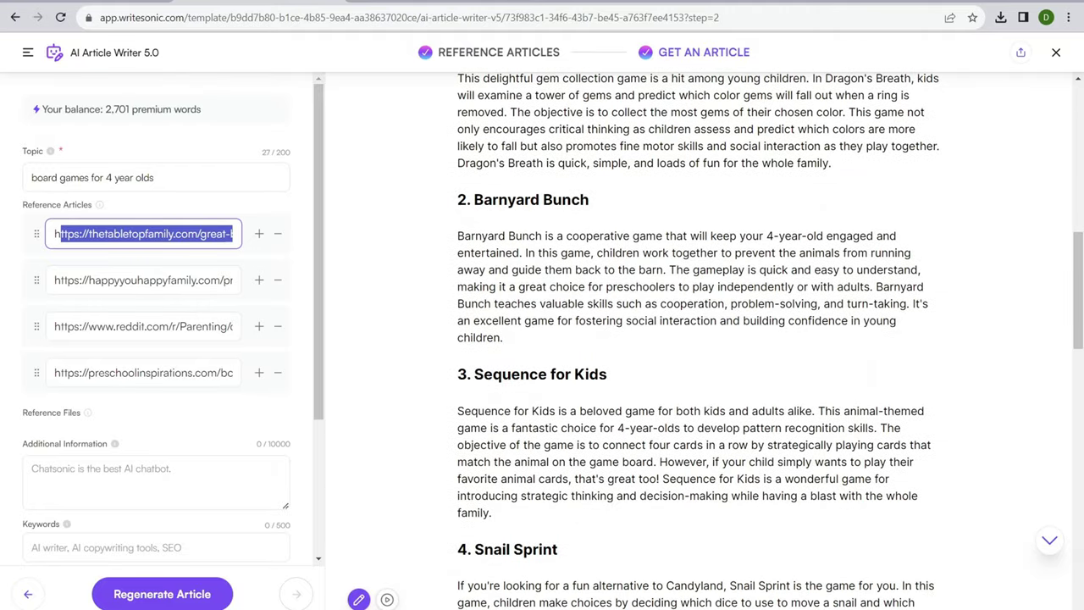
scroll(699, 338, "down", 2)
scroll(699, 339, "up", 3)
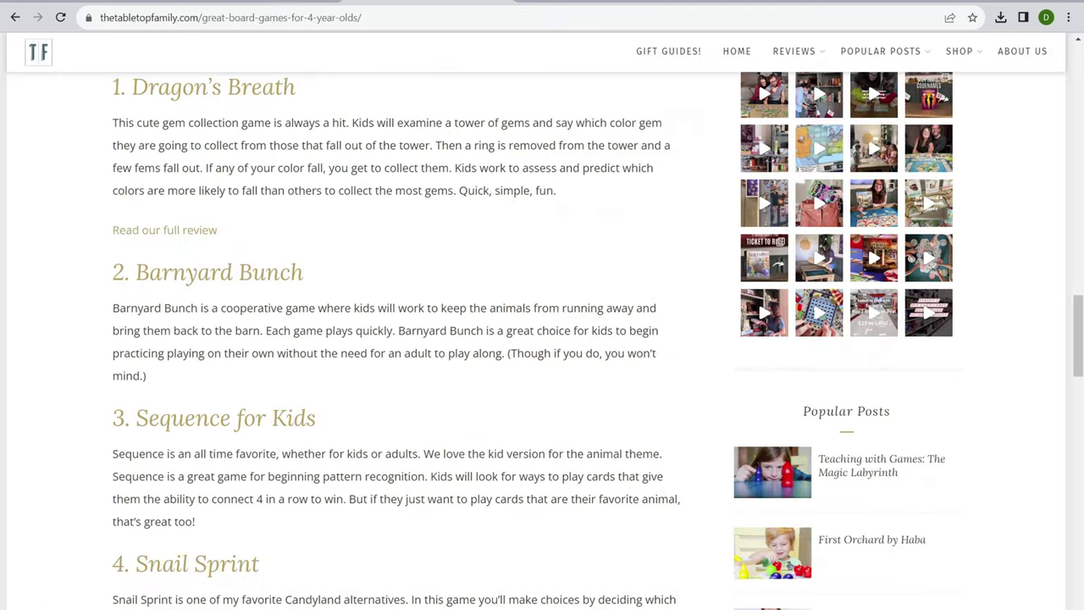
left_click_drag(556, 191, 112, 123)
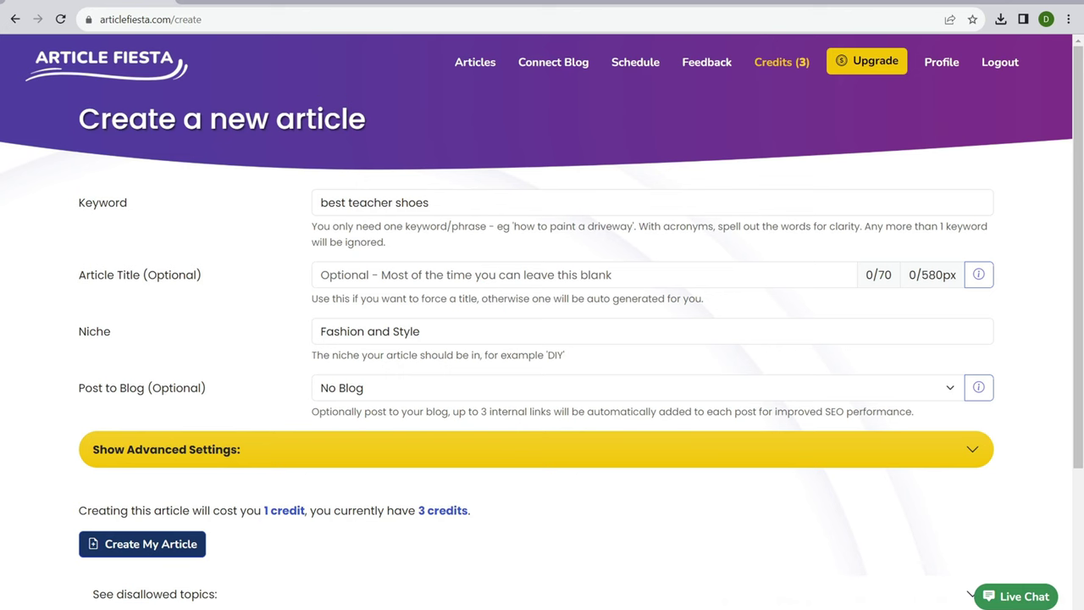
right_click(633, 64)
left_click(669, 77)
key("ctrl+Tab")
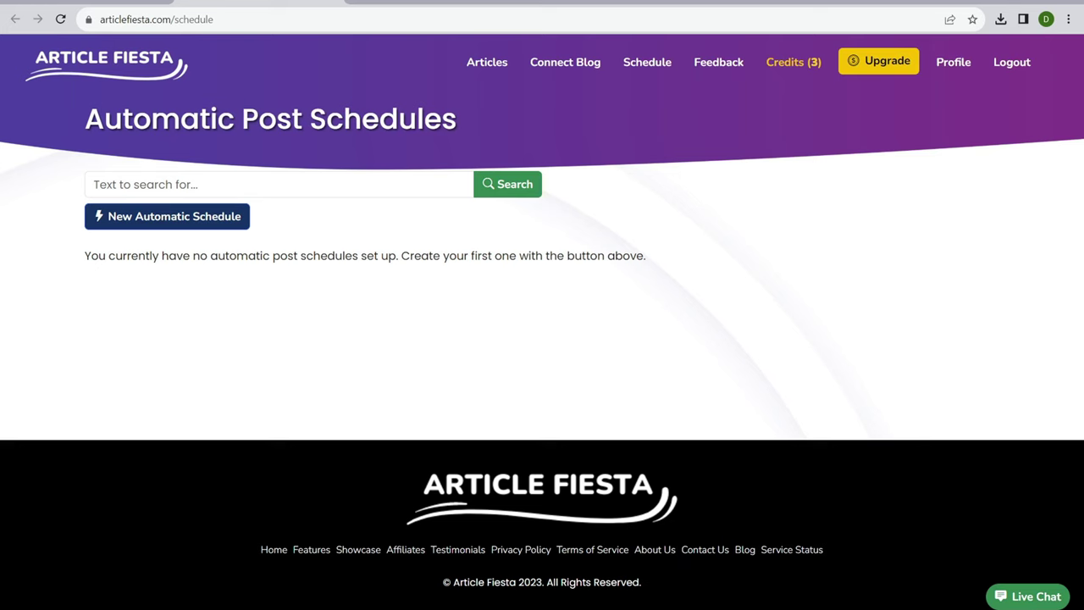
key("ctrl+shift+Tab")
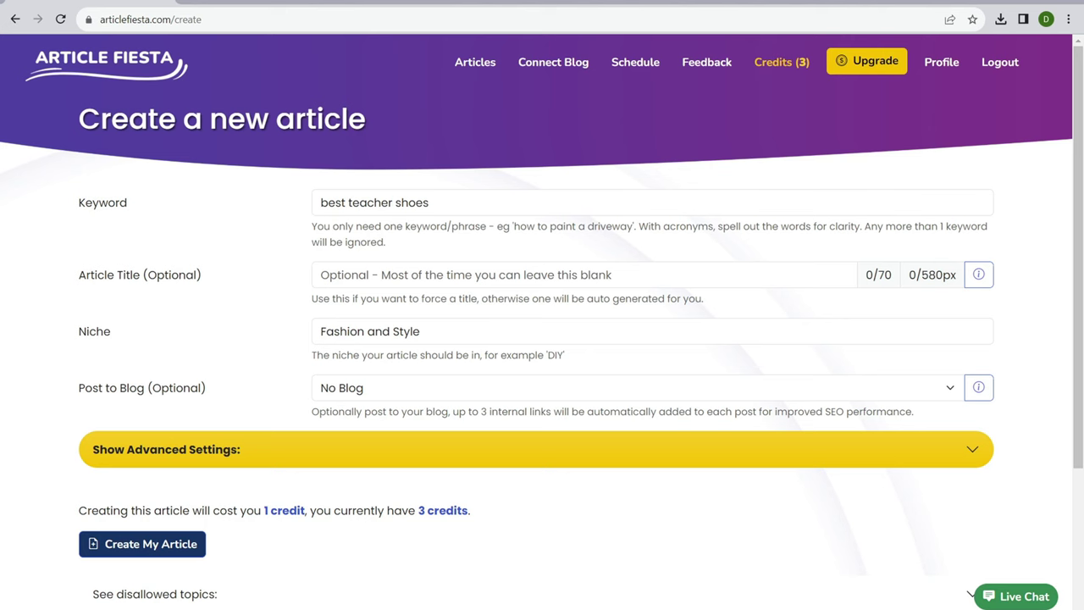
left_click(635, 388)
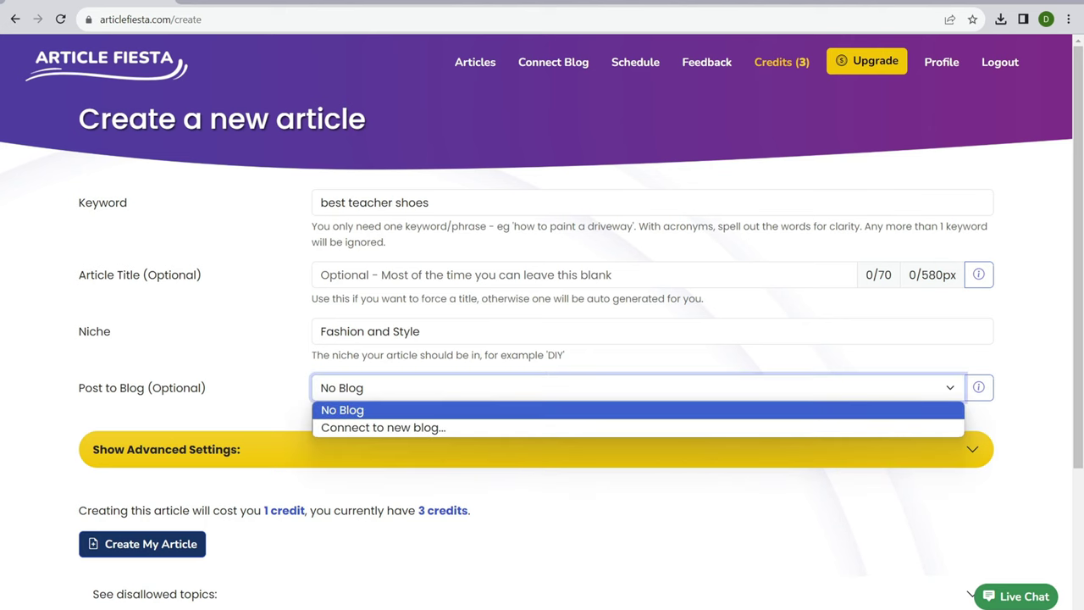
key("Down")
key("Return")
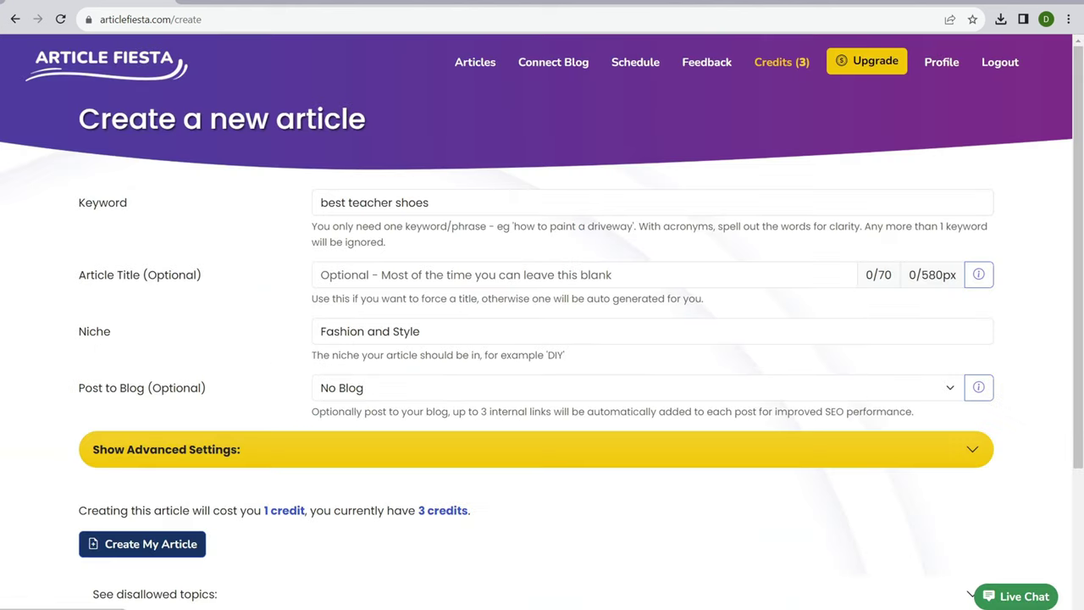
left_click(807, 71)
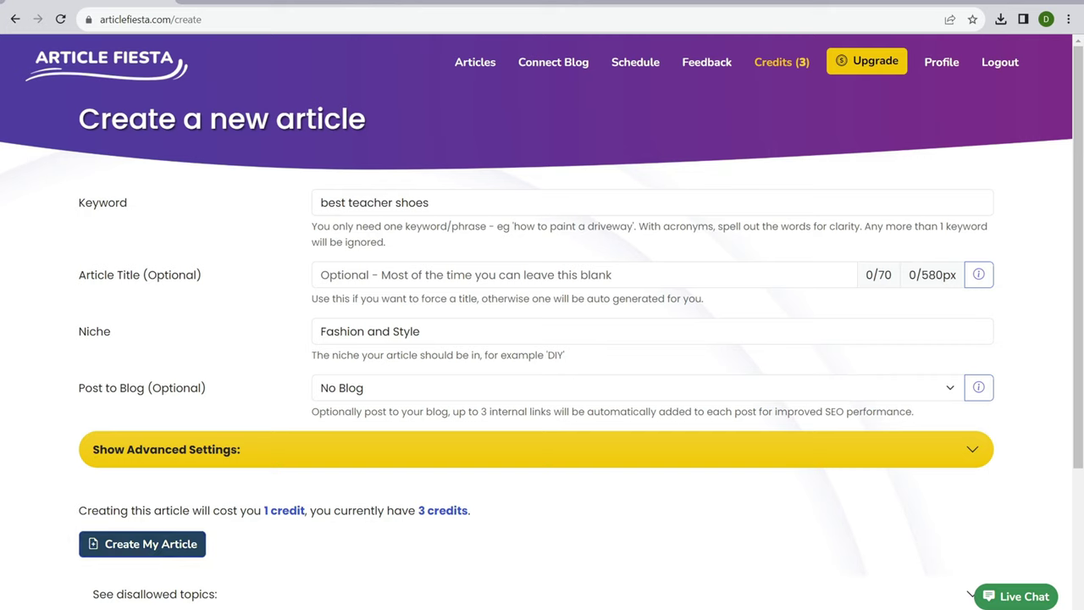
left_click(142, 544)
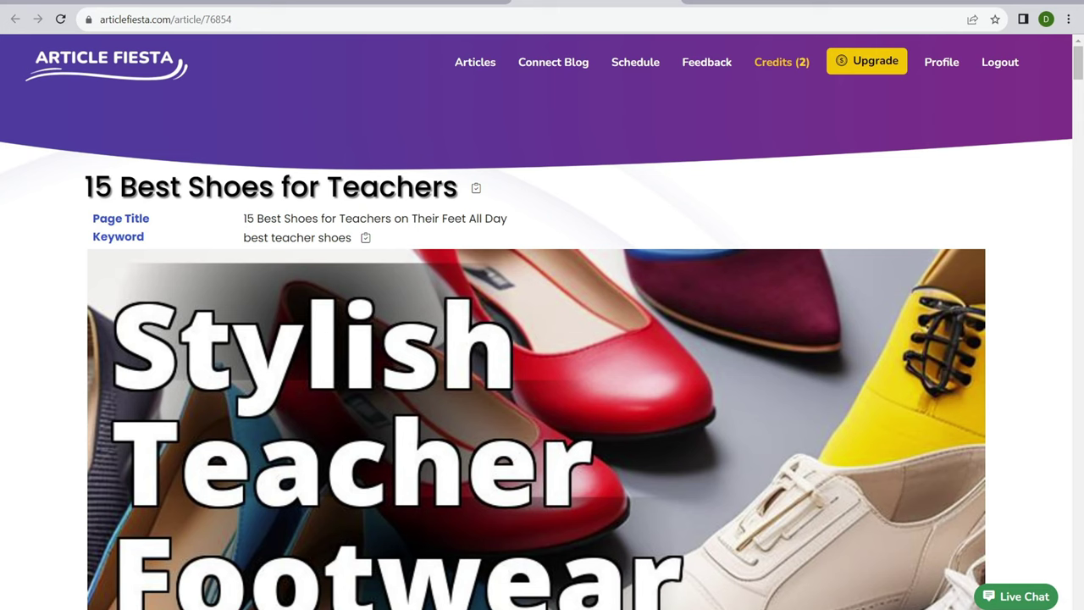
Scroll the teacher shoes article and highlight its foot-conditions heading
scroll(542, 338, "down", 4)
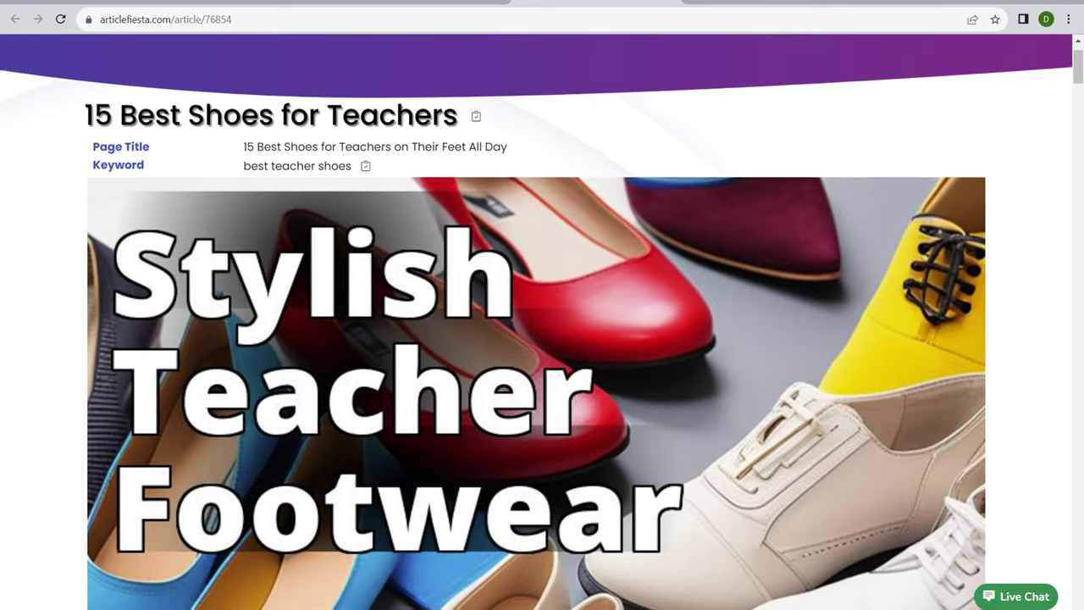
scroll(542, 338, "up", 3)
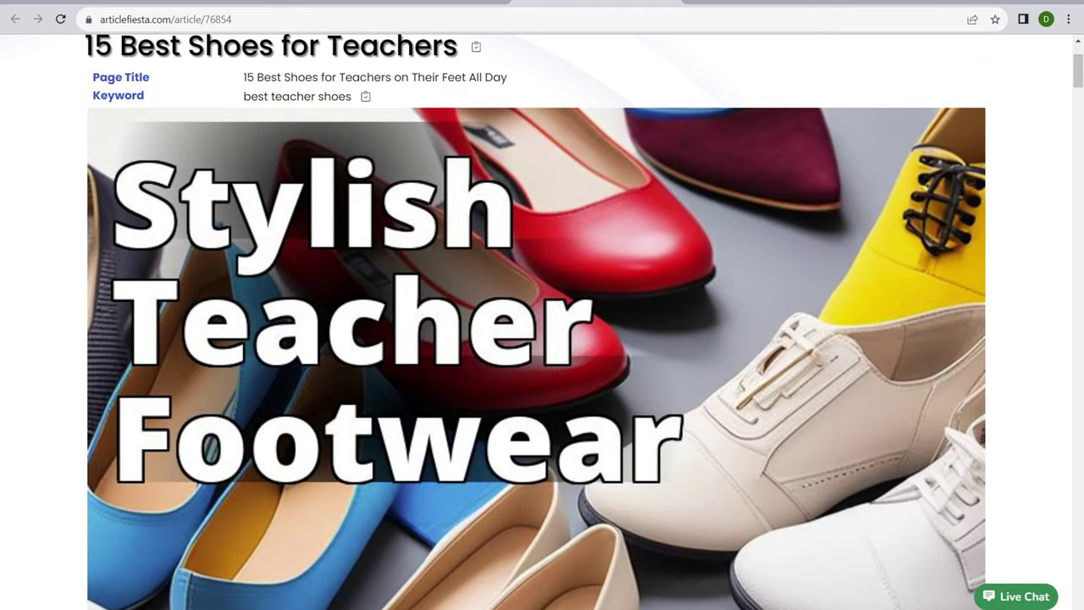
scroll(542, 339, "down", 10)
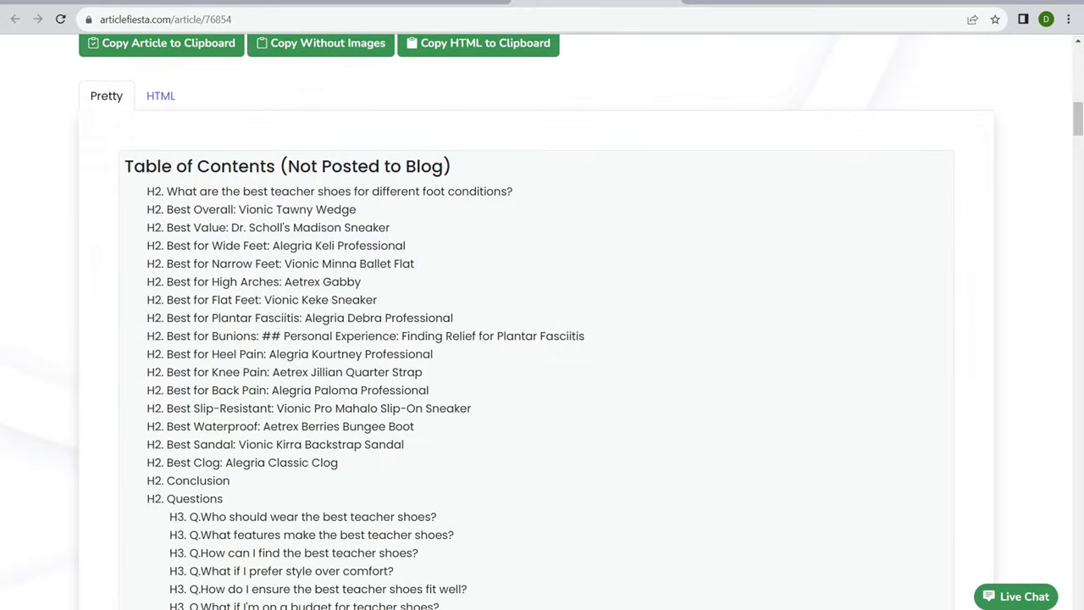
scroll(542, 339, "down", 3)
scroll(542, 339, "down", 2)
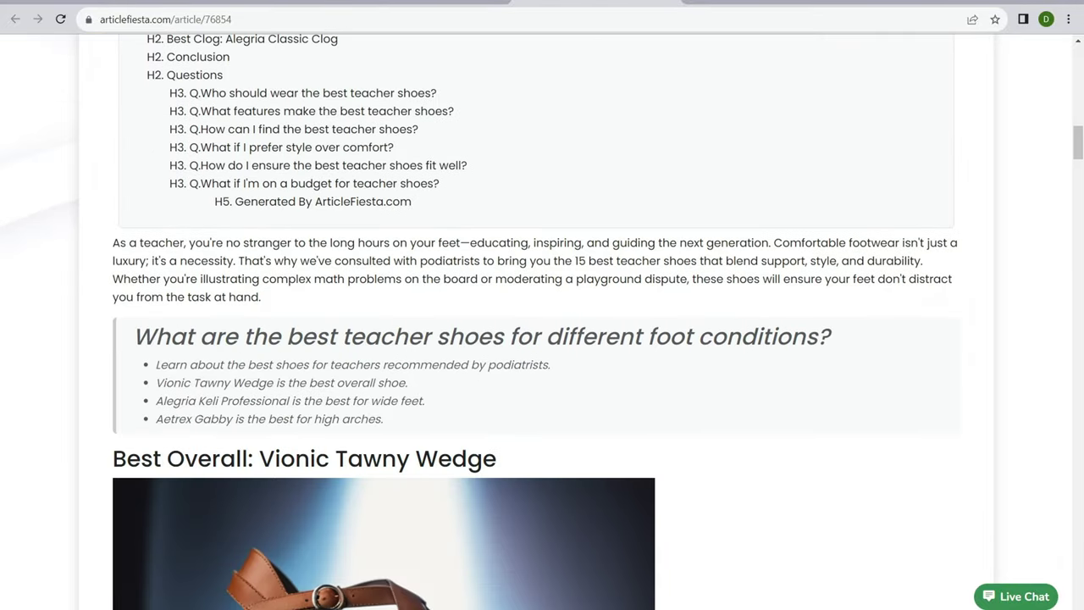
left_click_drag(140, 242, 261, 296)
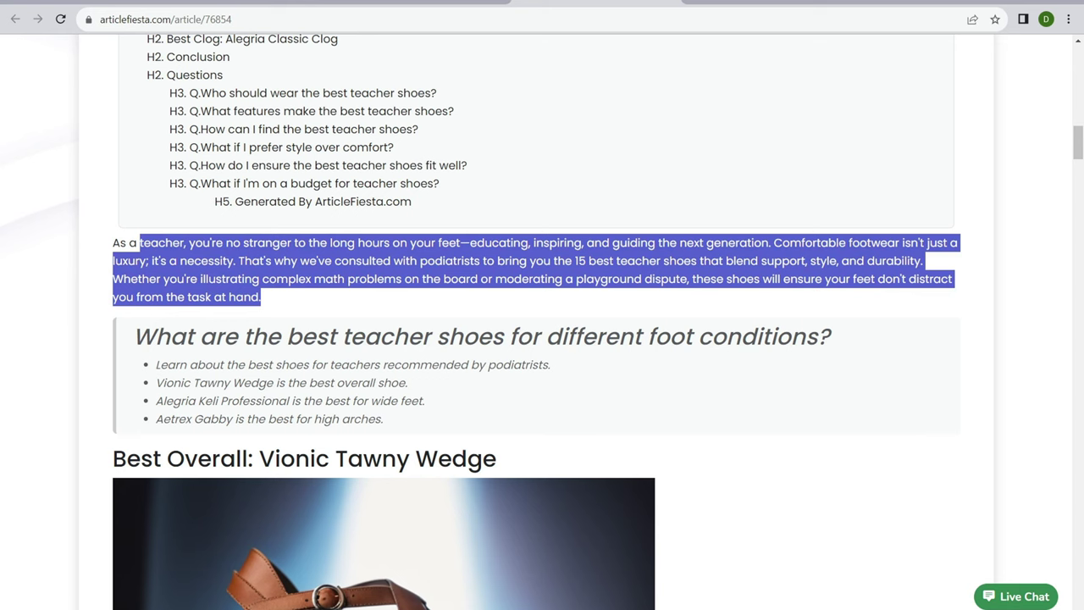
left_click_drag(338, 337, 830, 336)
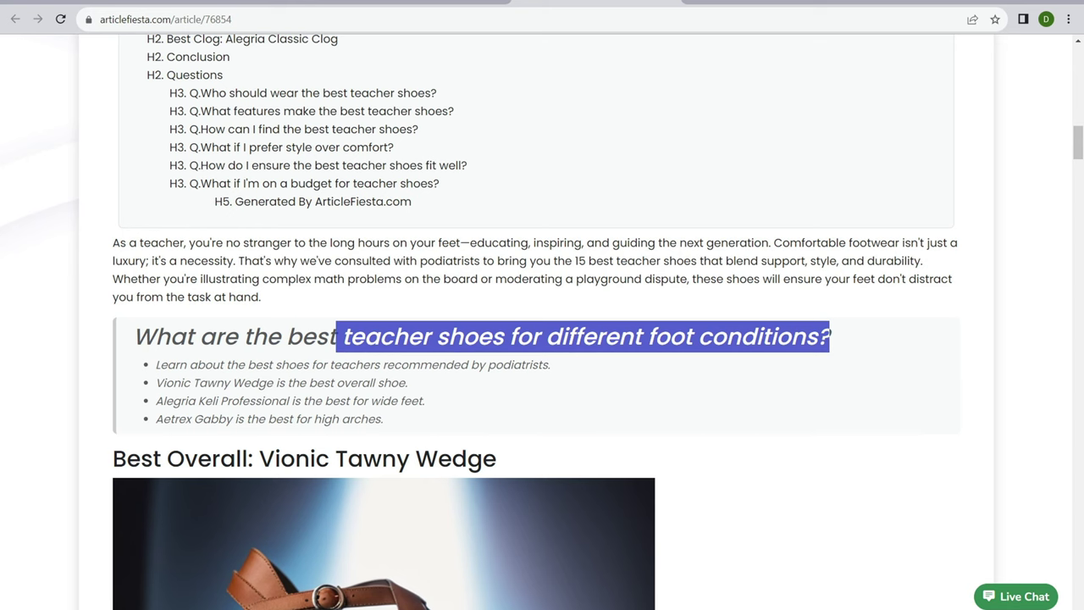
Highlight product passages such as the Vionic Tawny Wedge description paragraph
scroll(384, 242, "down", 3)
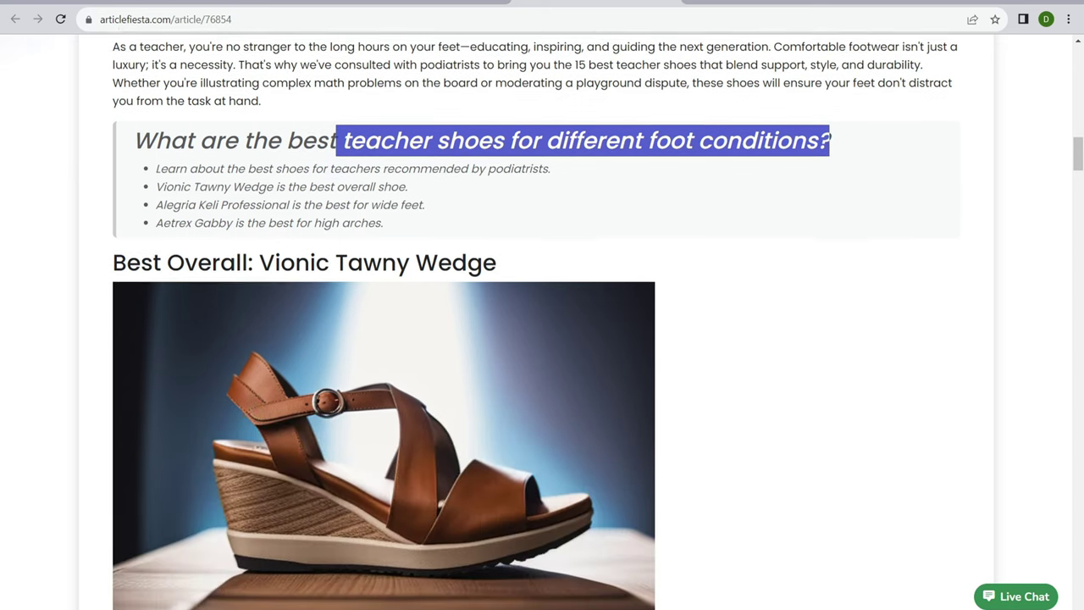
scroll(383, 338, "down", 1)
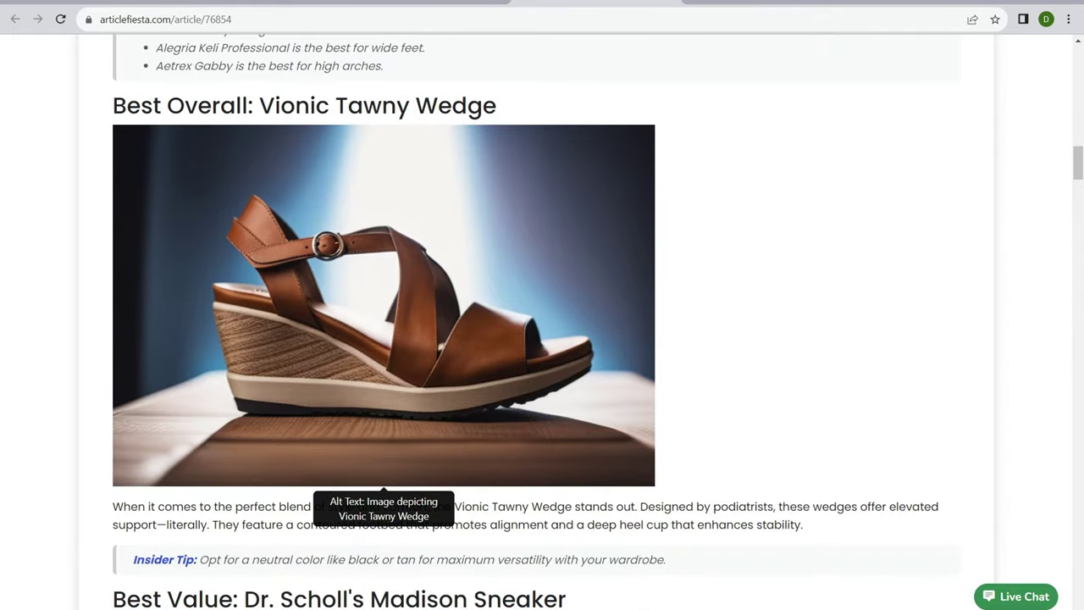
left_click_drag(259, 105, 497, 105)
scroll(542, 322, "down", 3)
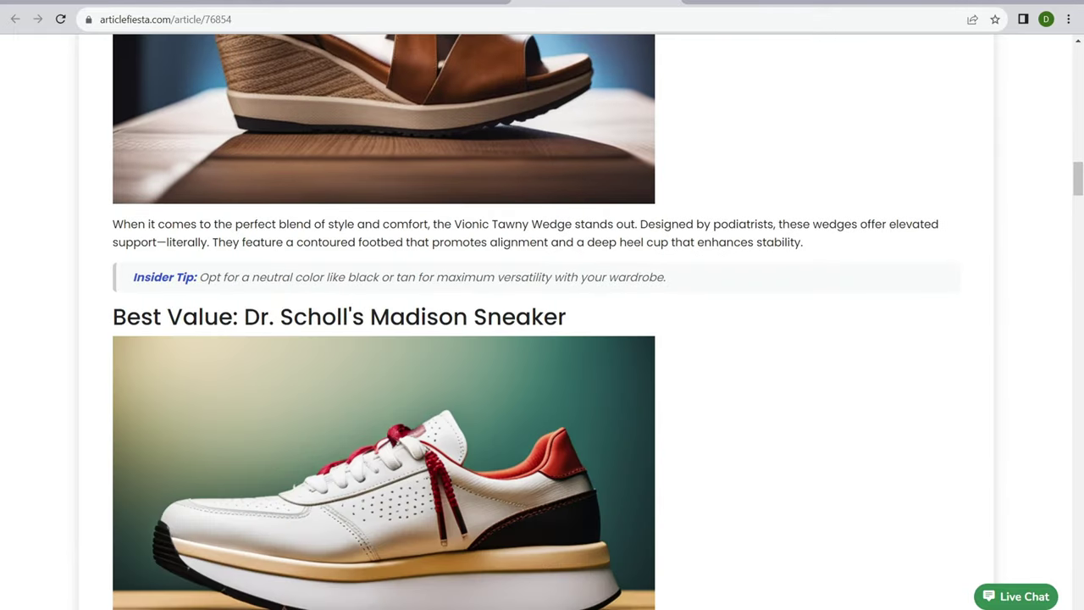
left_click_drag(123, 224, 803, 242)
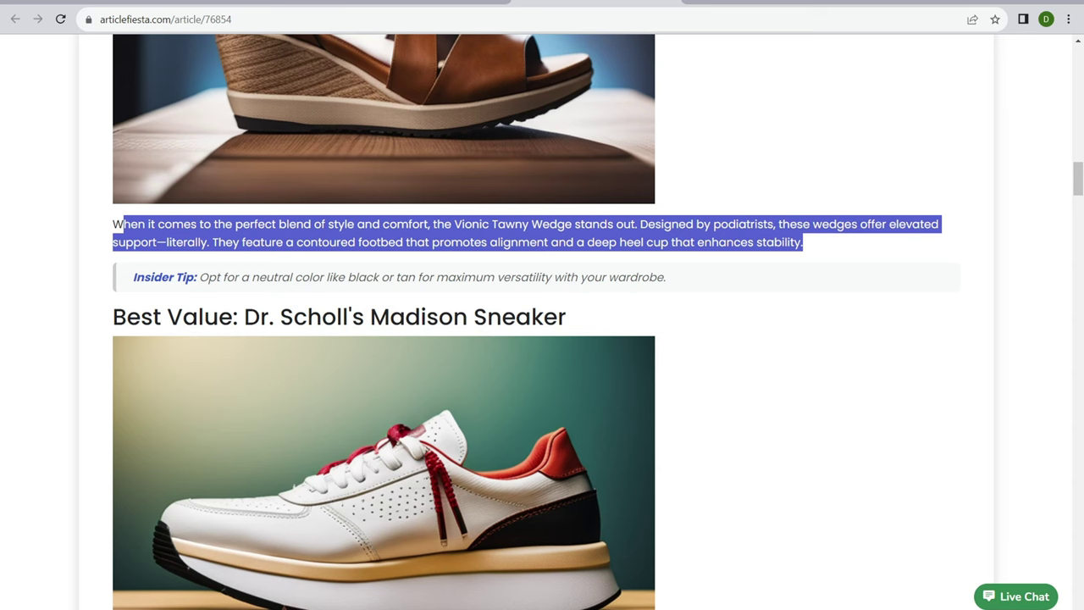
left_click_drag(319, 277, 483, 277)
scroll(384, 356, "down", 6)
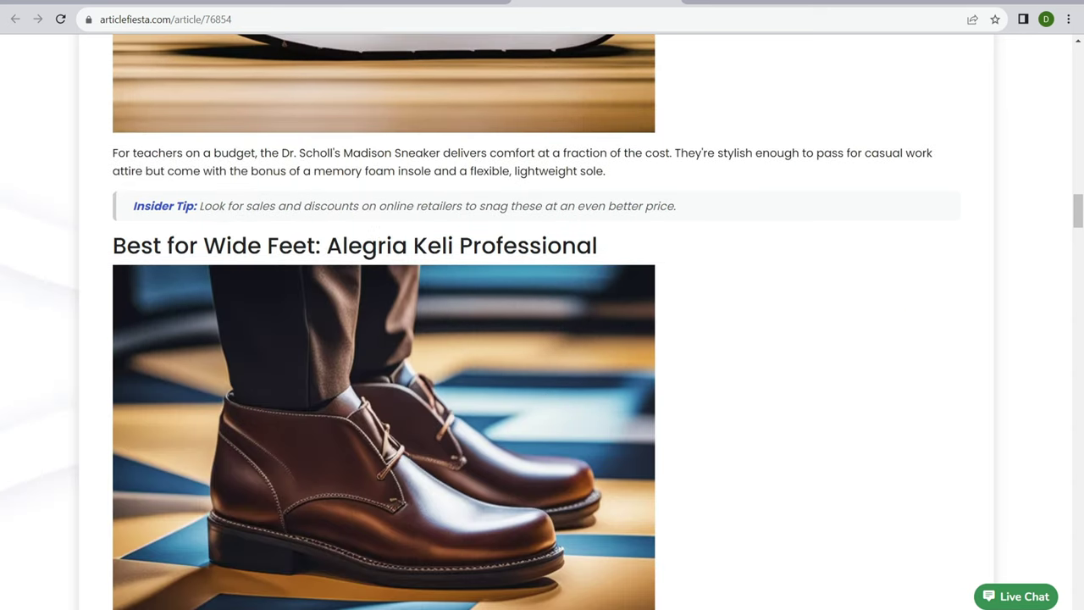
left_click_drag(528, 152, 605, 171)
left_click_drag(398, 205, 525, 206)
scroll(383, 356, "down", 6)
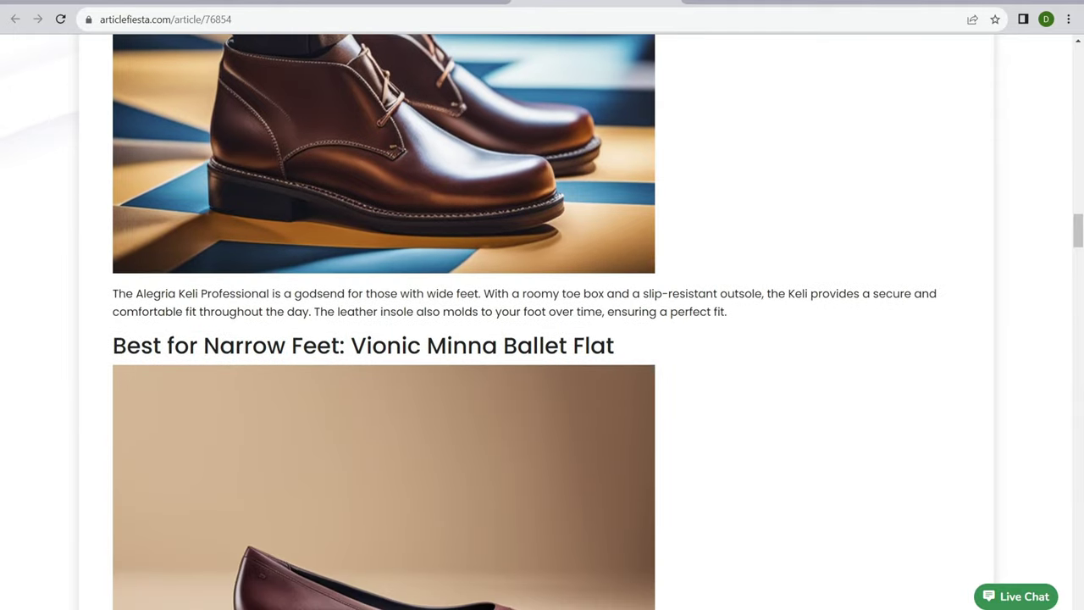
left_click_drag(314, 293, 615, 347)
scroll(384, 356, "down", 6)
left_click_drag(455, 251, 203, 288)
Scroll down to the questions section and highlight the first question about teacher shoes
scroll(384, 355, "down", 5)
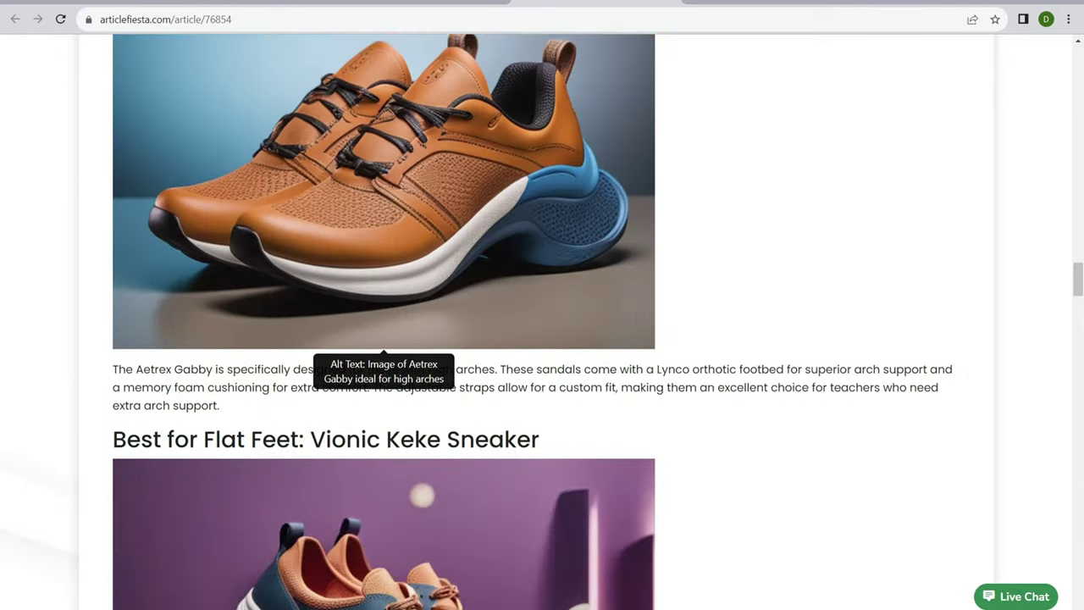
scroll(384, 356, "down", 17)
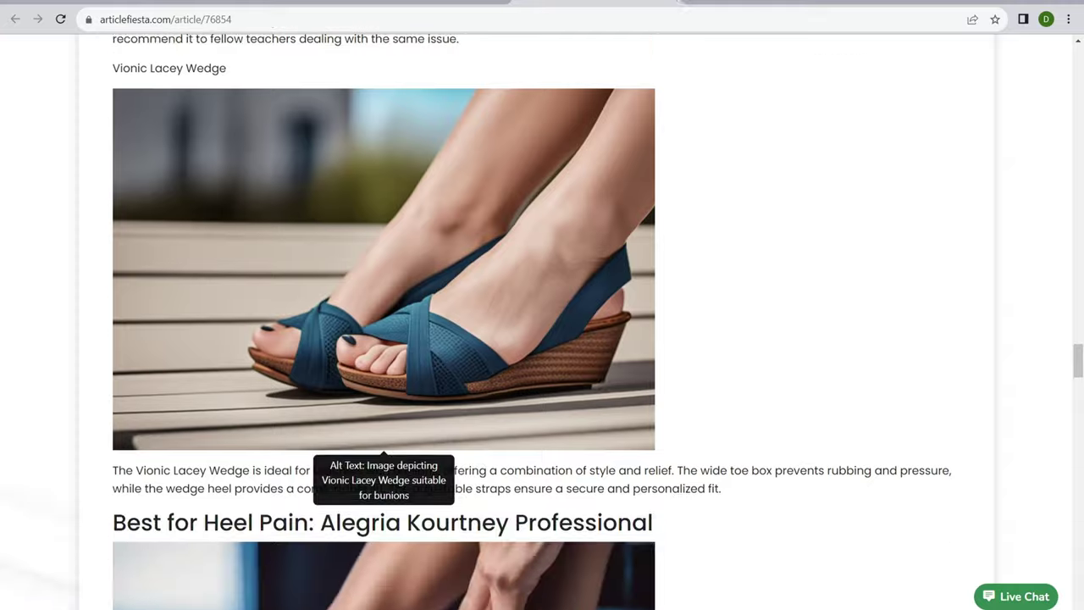
scroll(384, 355, "down", 11)
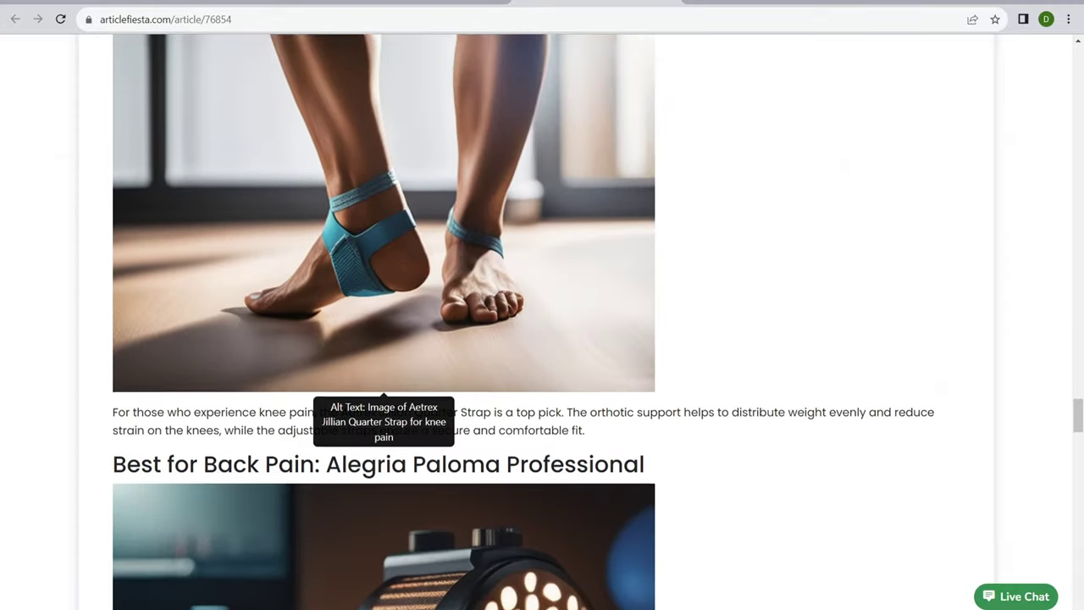
scroll(384, 355, "down", 16)
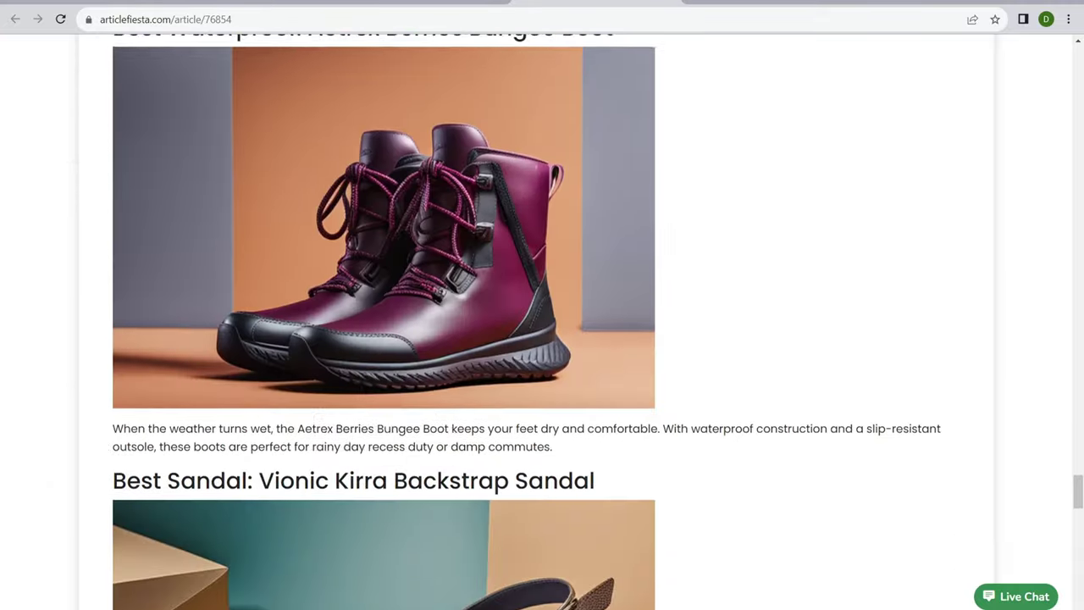
scroll(383, 355, "down", 20)
scroll(384, 355, "up", 5)
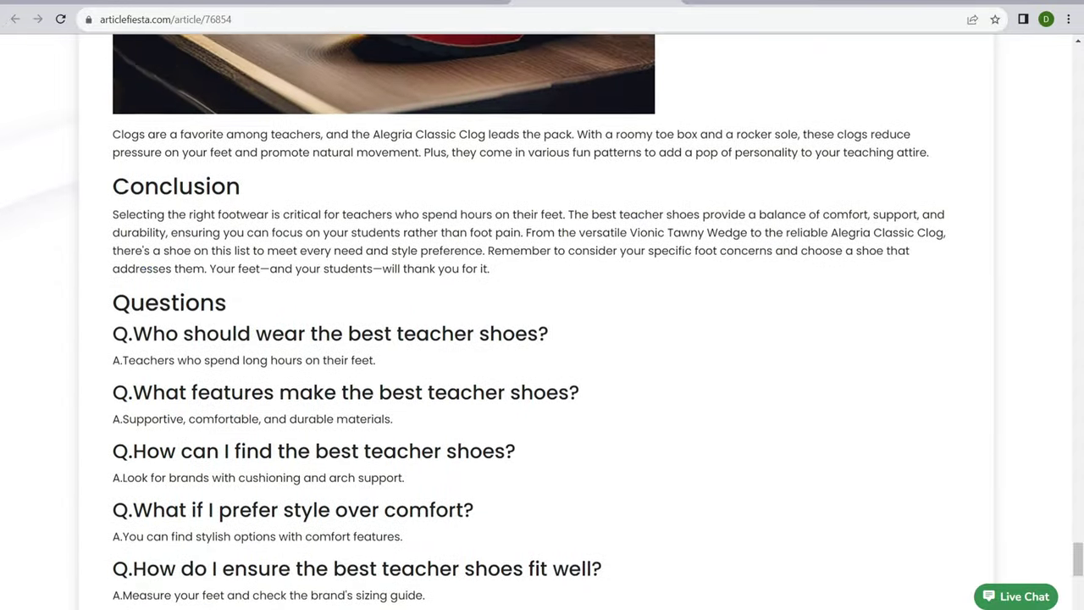
scroll(322, 246, "up", 3)
scroll(322, 246, "down", 6)
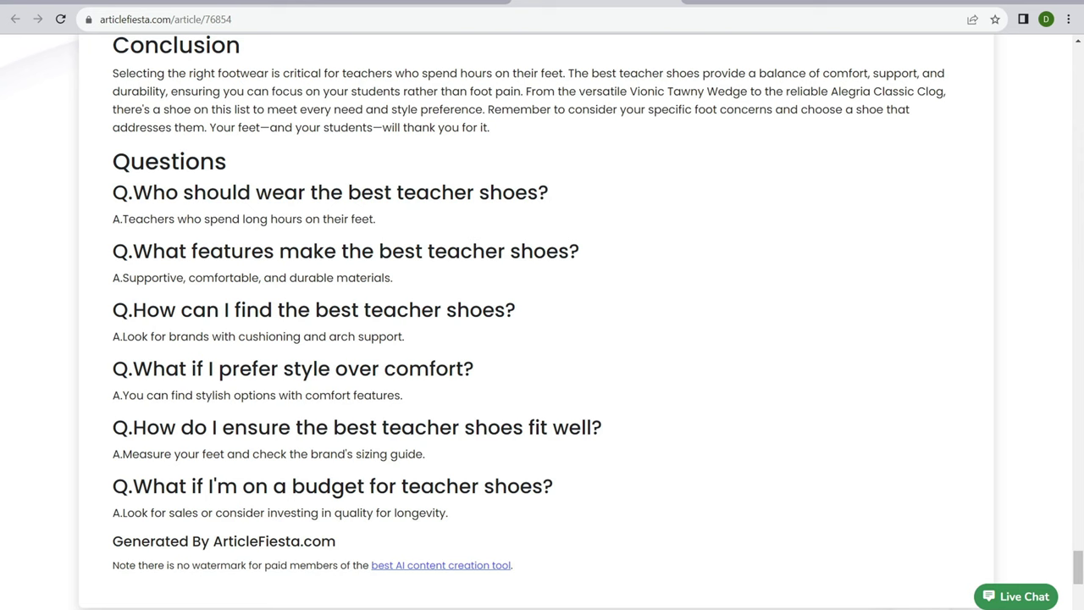
left_click_drag(151, 192, 504, 193)
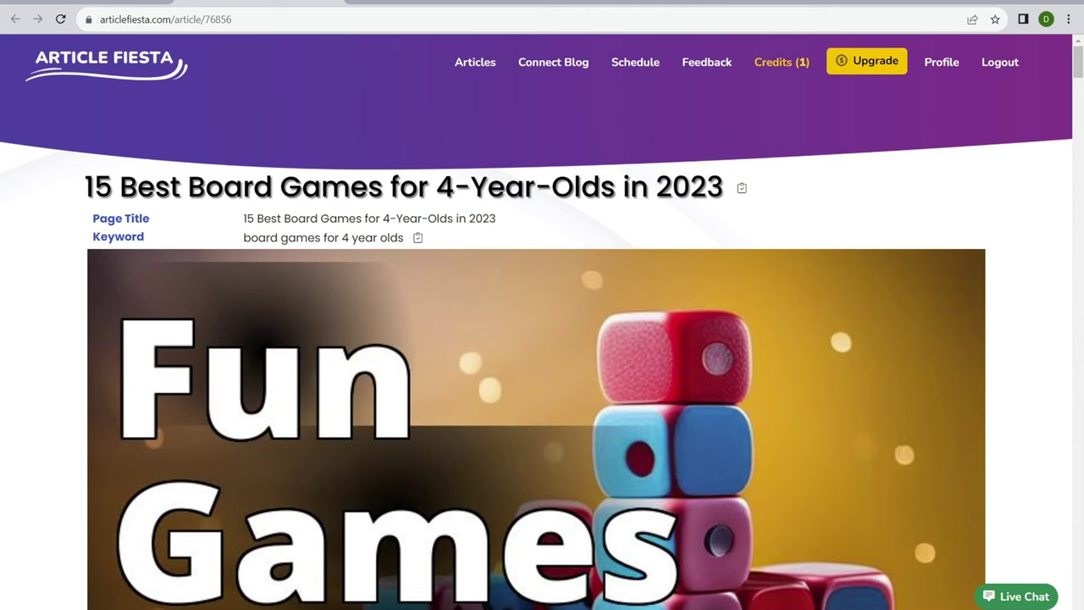
scroll(542, 322, "down", 2)
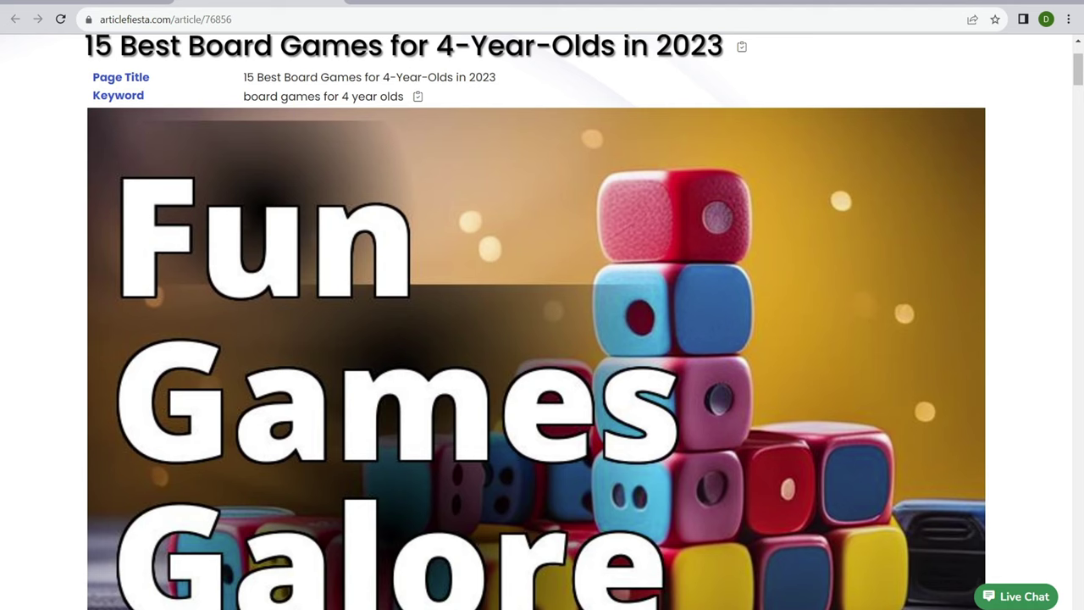
scroll(542, 322, "down", 8)
scroll(543, 321, "up", 4)
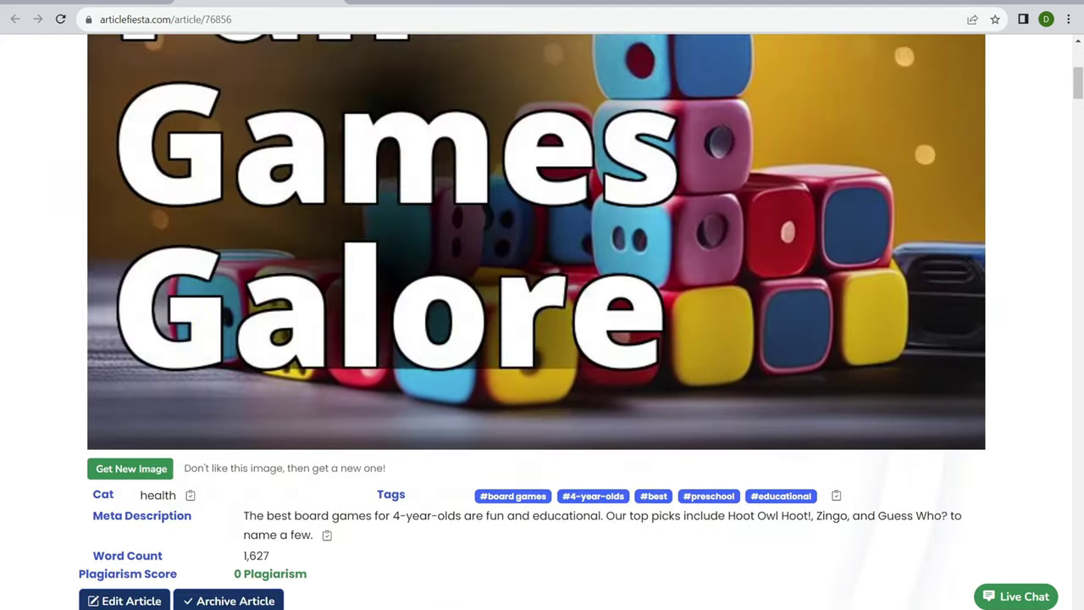
scroll(542, 322, "up", 2)
scroll(542, 322, "down", 12)
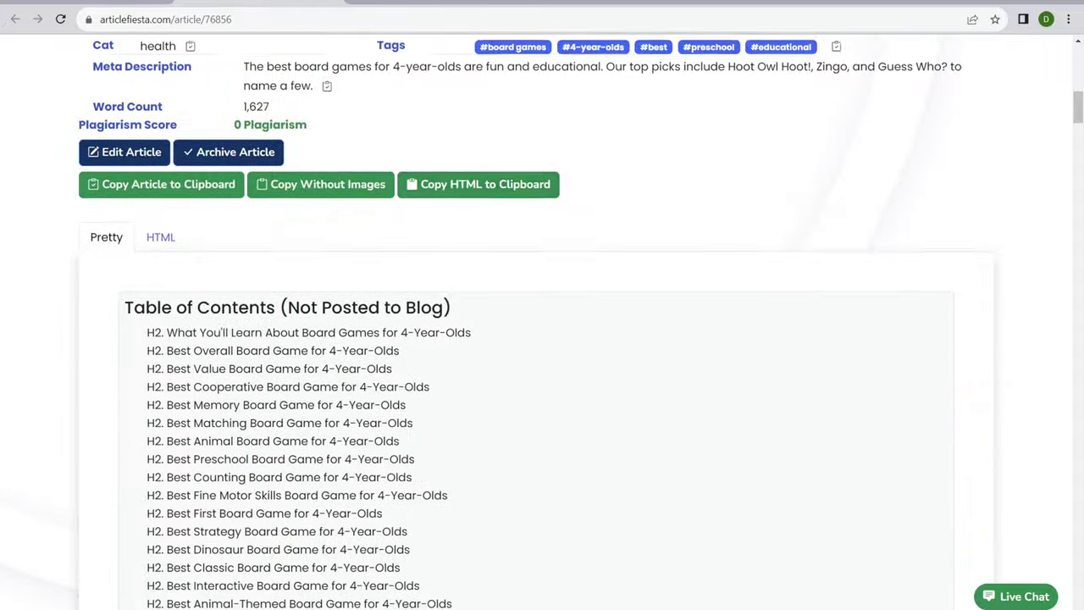
scroll(384, 390, "down", 20)
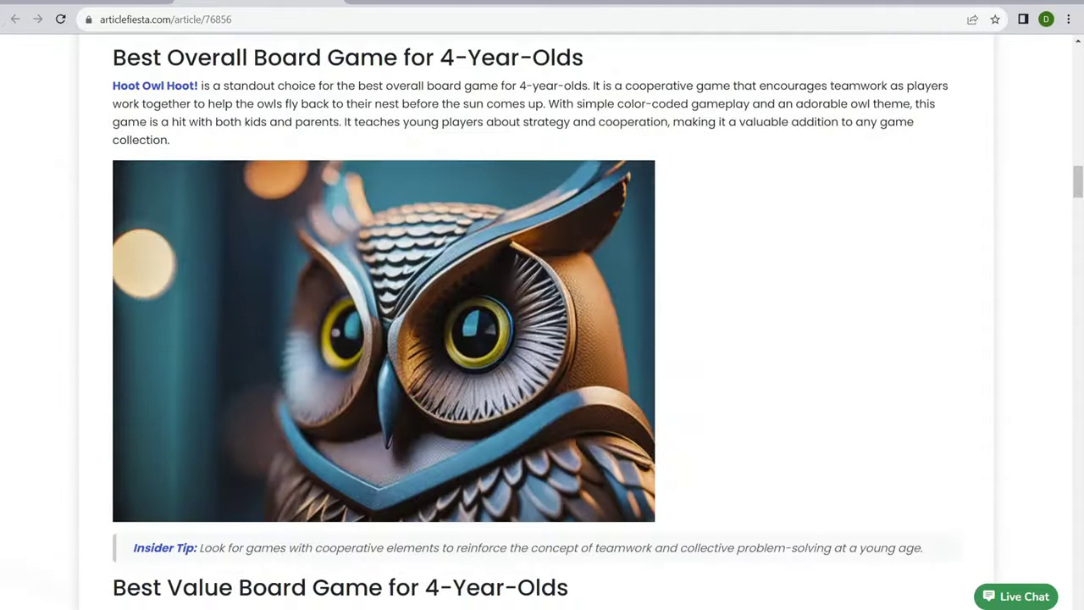
scroll(384, 389, "down", 10)
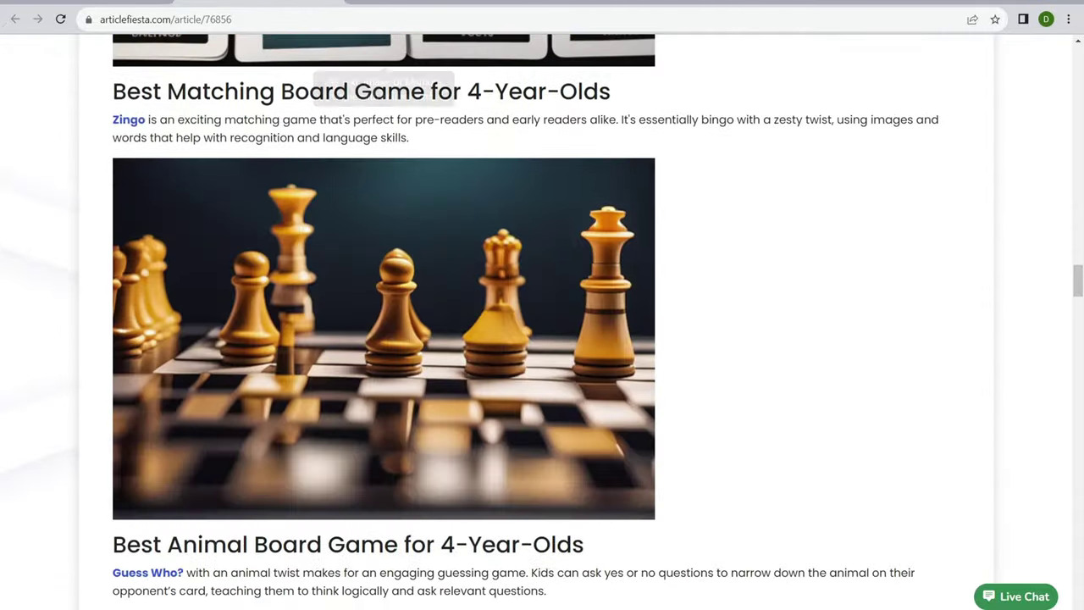
scroll(384, 389, "up", 20)
scroll(542, 322, "up", 20)
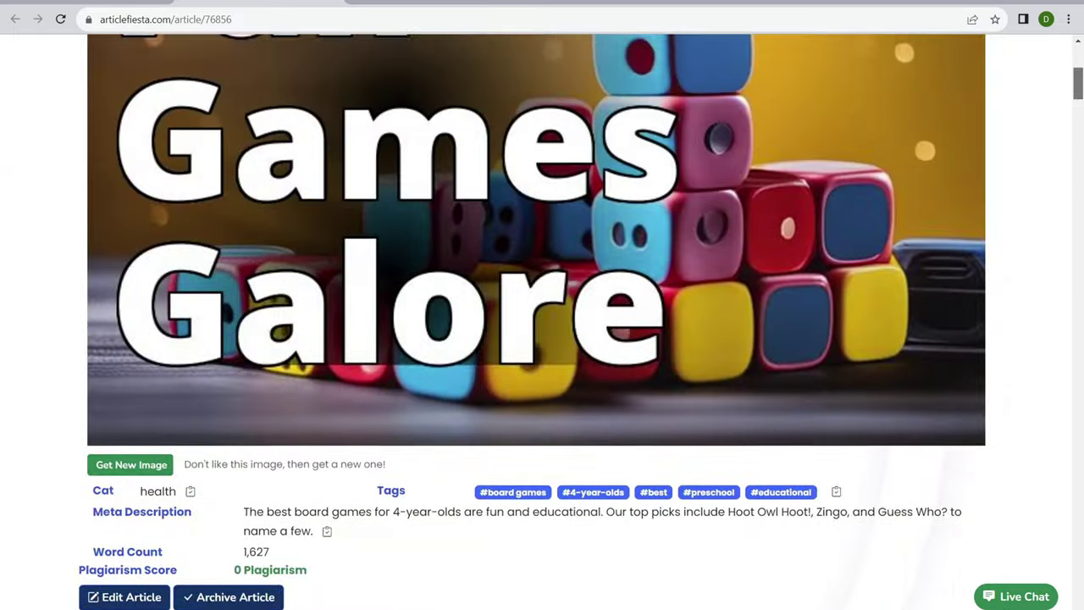
scroll(542, 322, "down", 6)
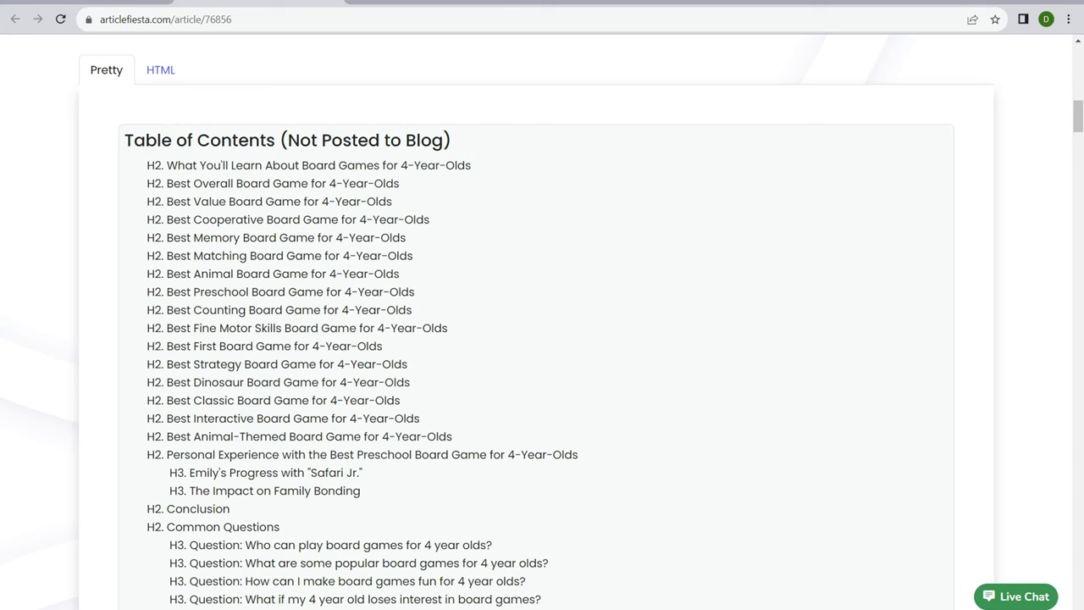
scroll(542, 322, "up", 6)
scroll(542, 322, "down", 14)
scroll(542, 322, "down", 9)
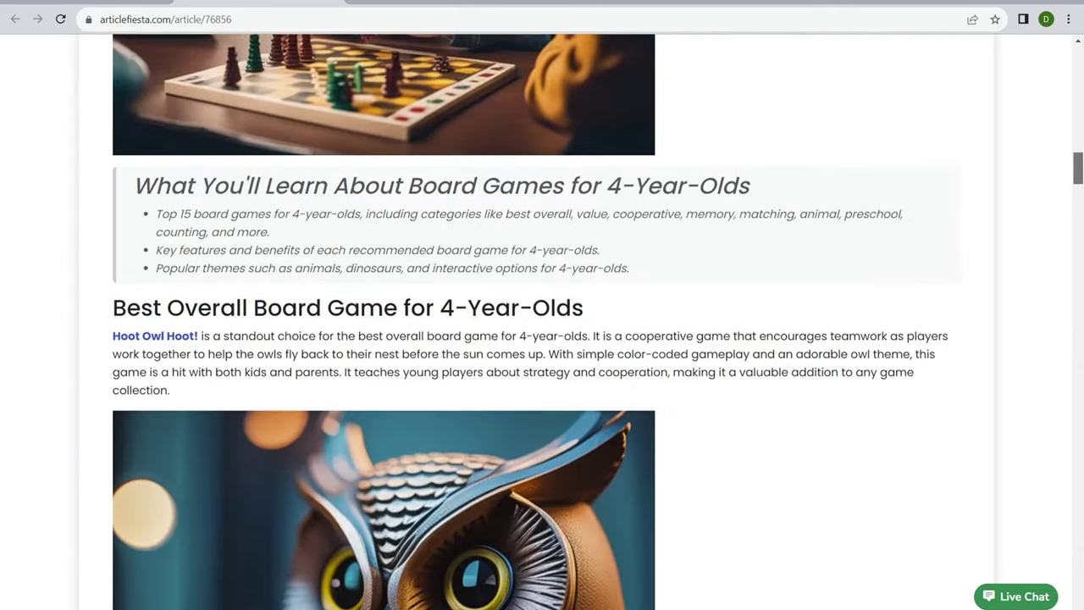
scroll(542, 322, "down", 15)
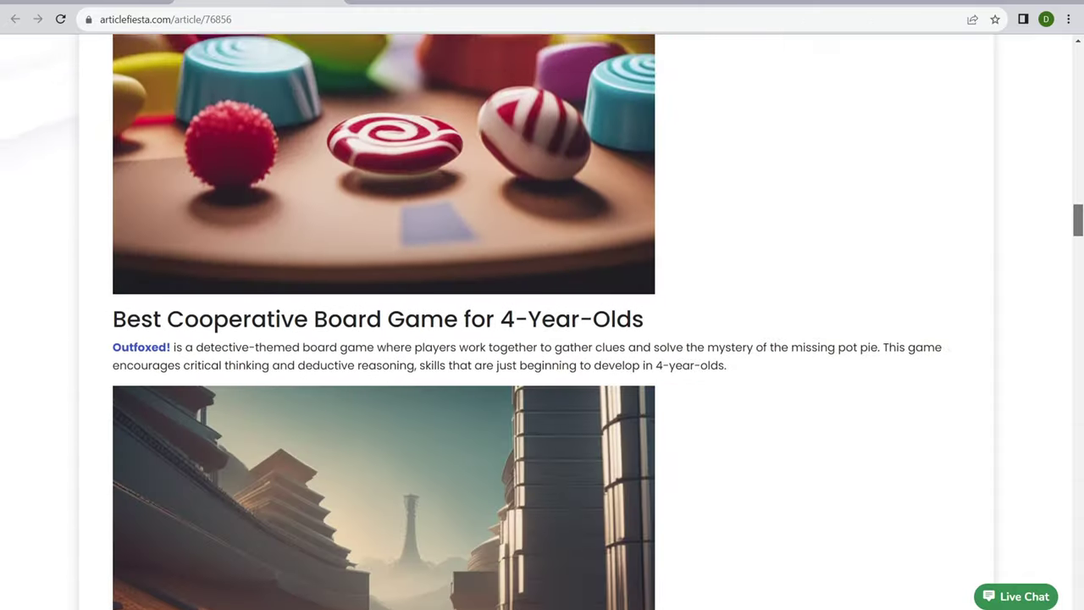
scroll(542, 322, "down", 12)
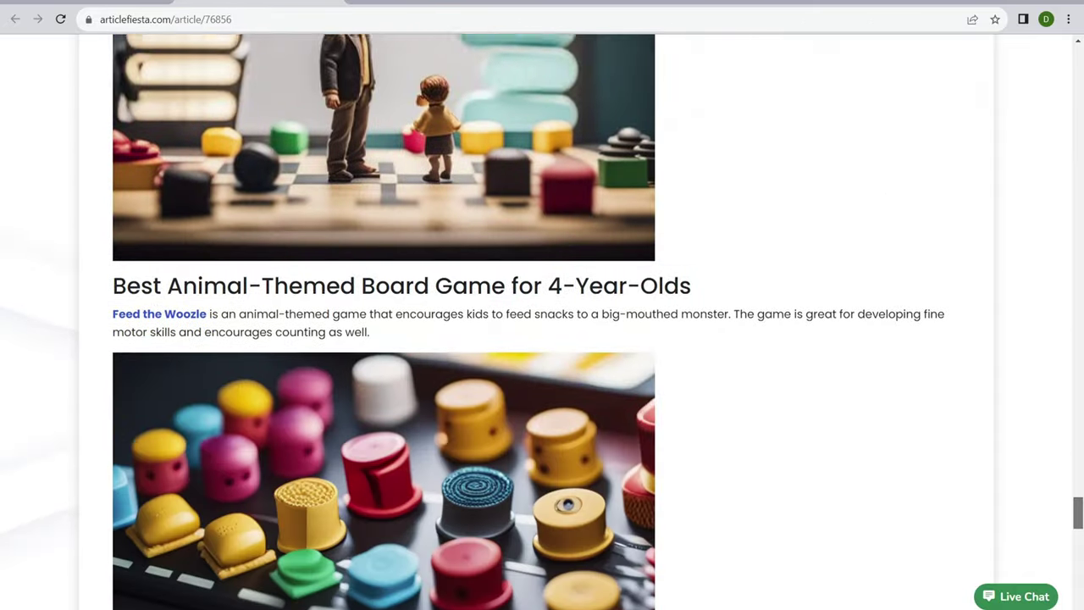
scroll(542, 322, "down", 6)
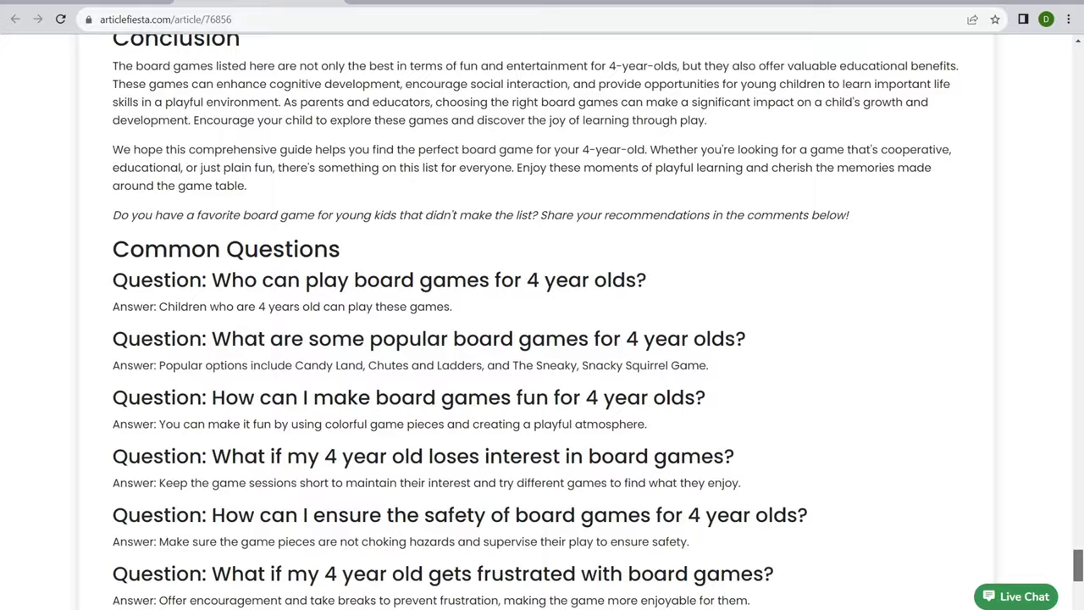
scroll(543, 322, "up", 2)
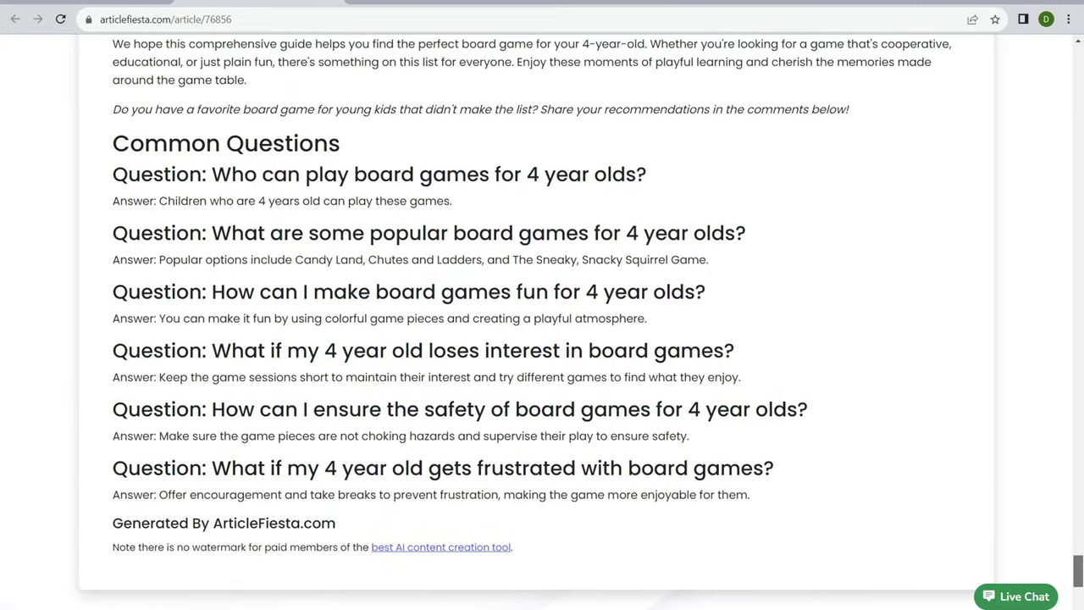
scroll(542, 322, "up", 11)
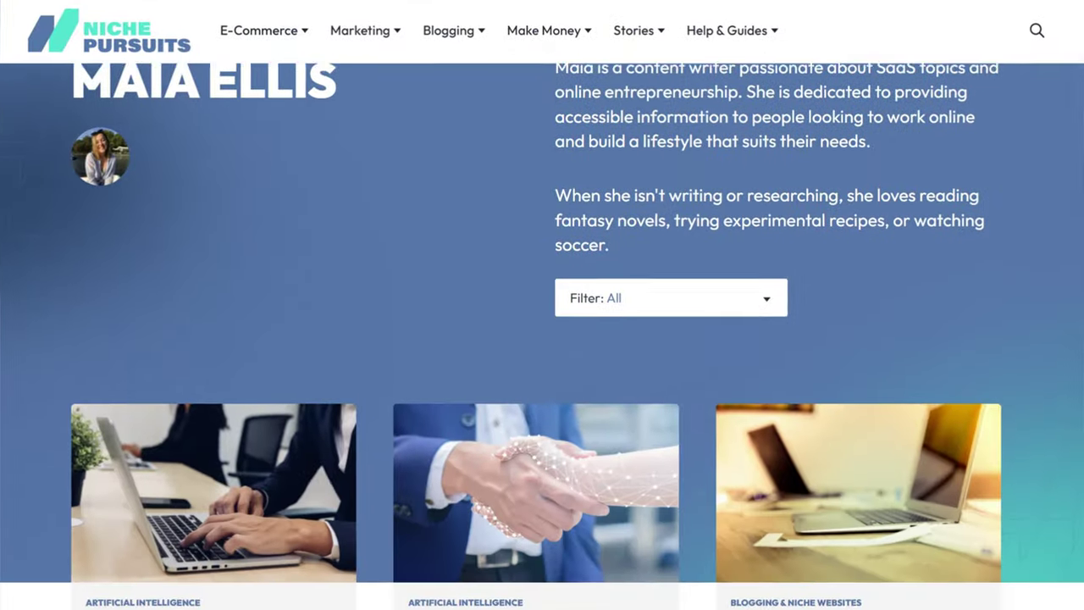
scroll(542, 339, "down", 15)
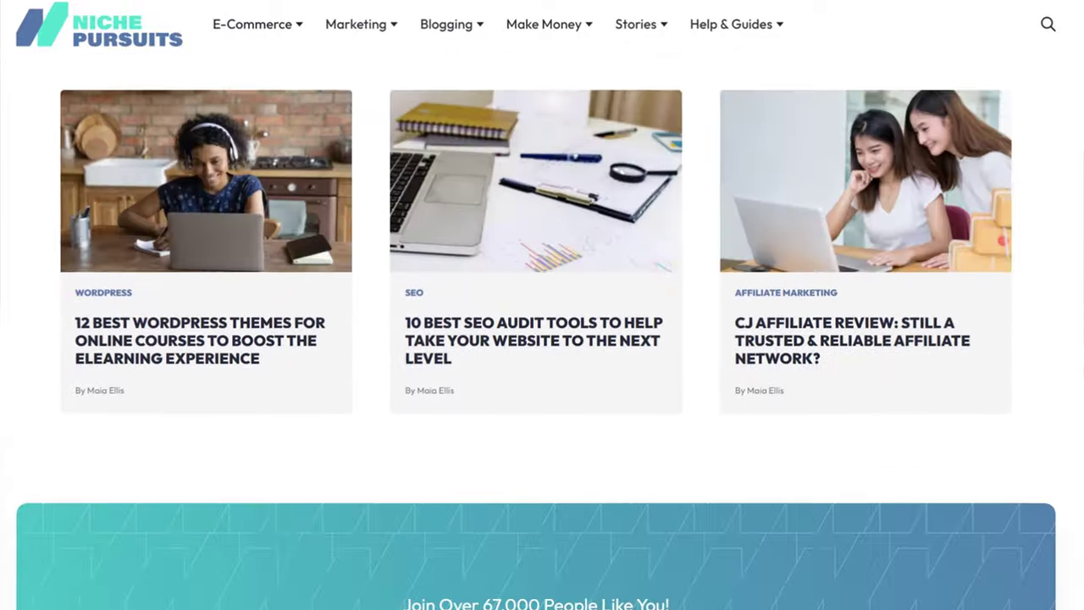